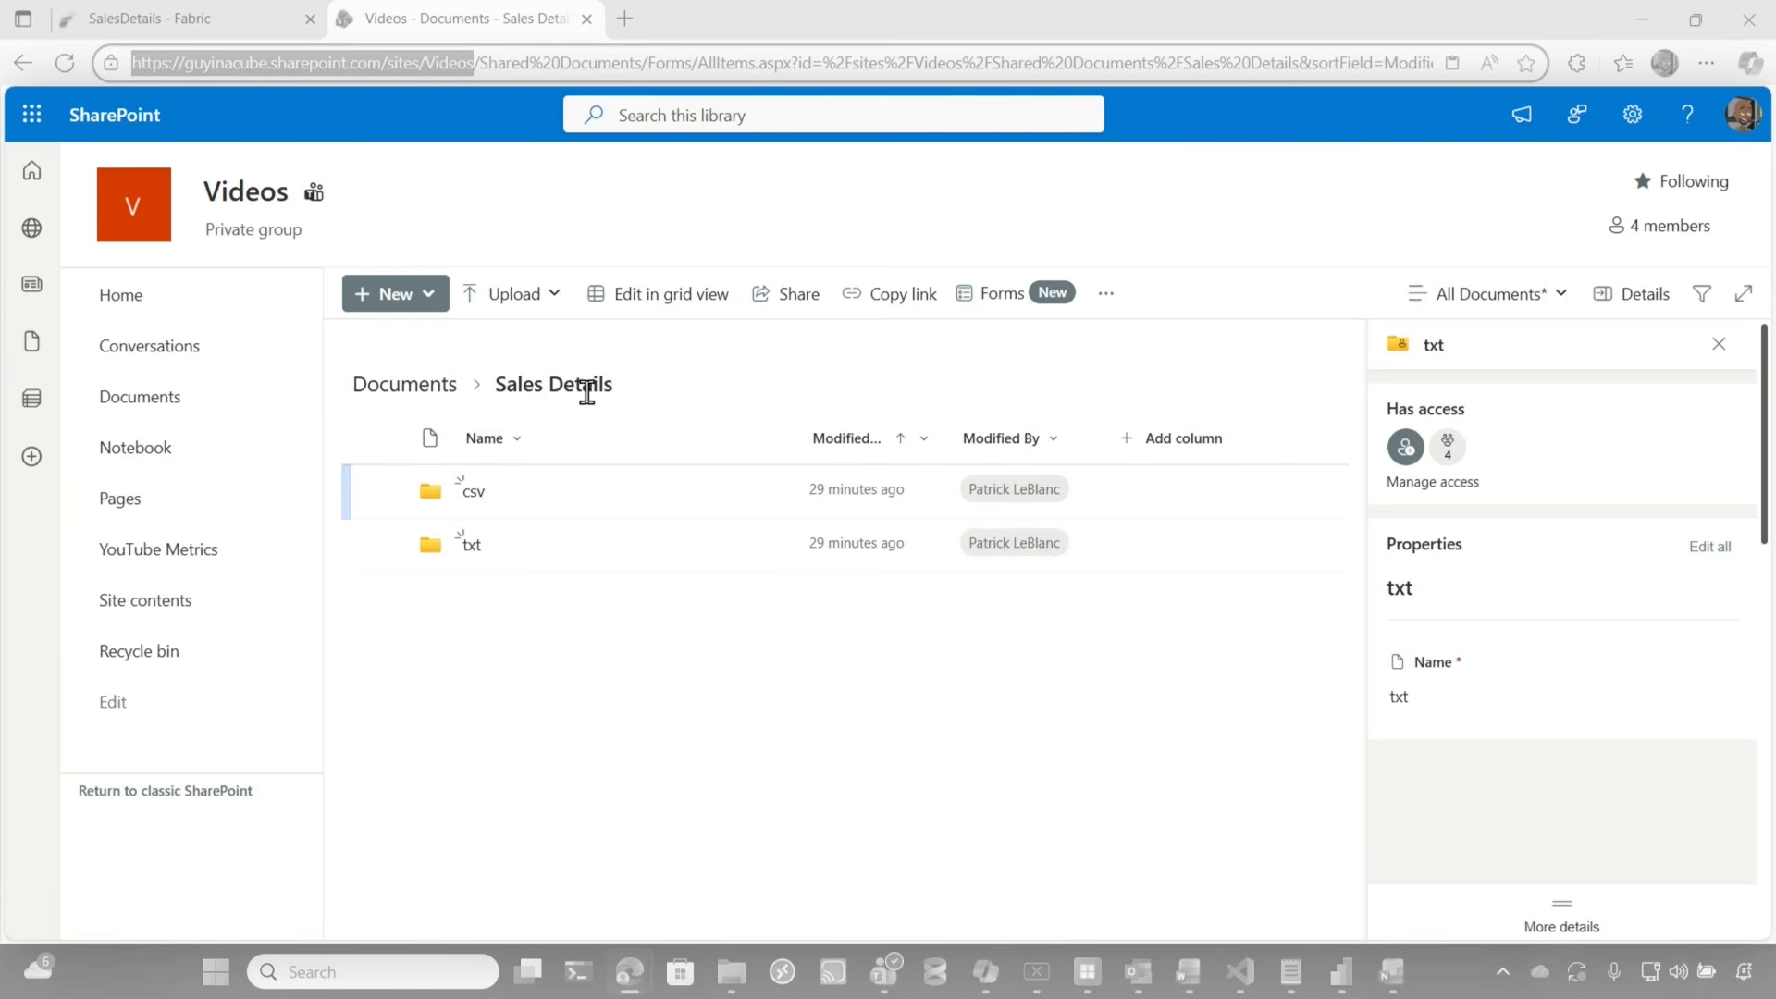
- Look through the csv and txt folders in Sales Details, and read the feedback_order_1003.txt file
left_click(476, 497)
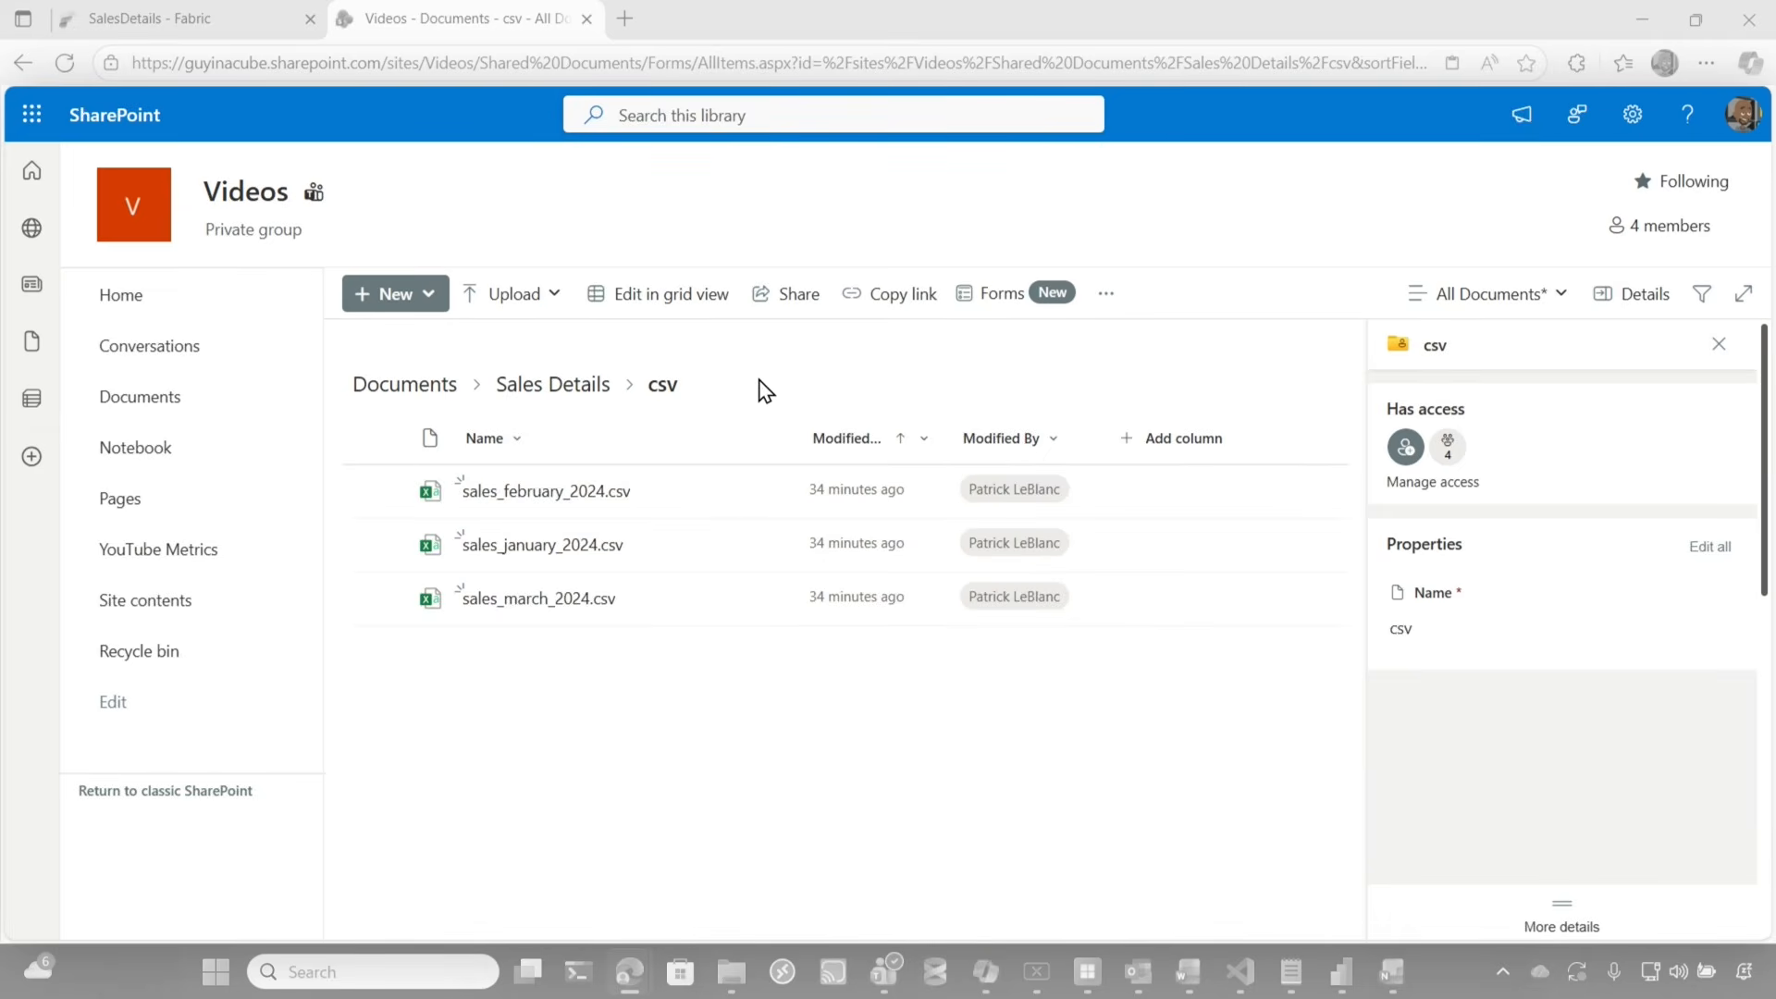
left_click(599, 396)
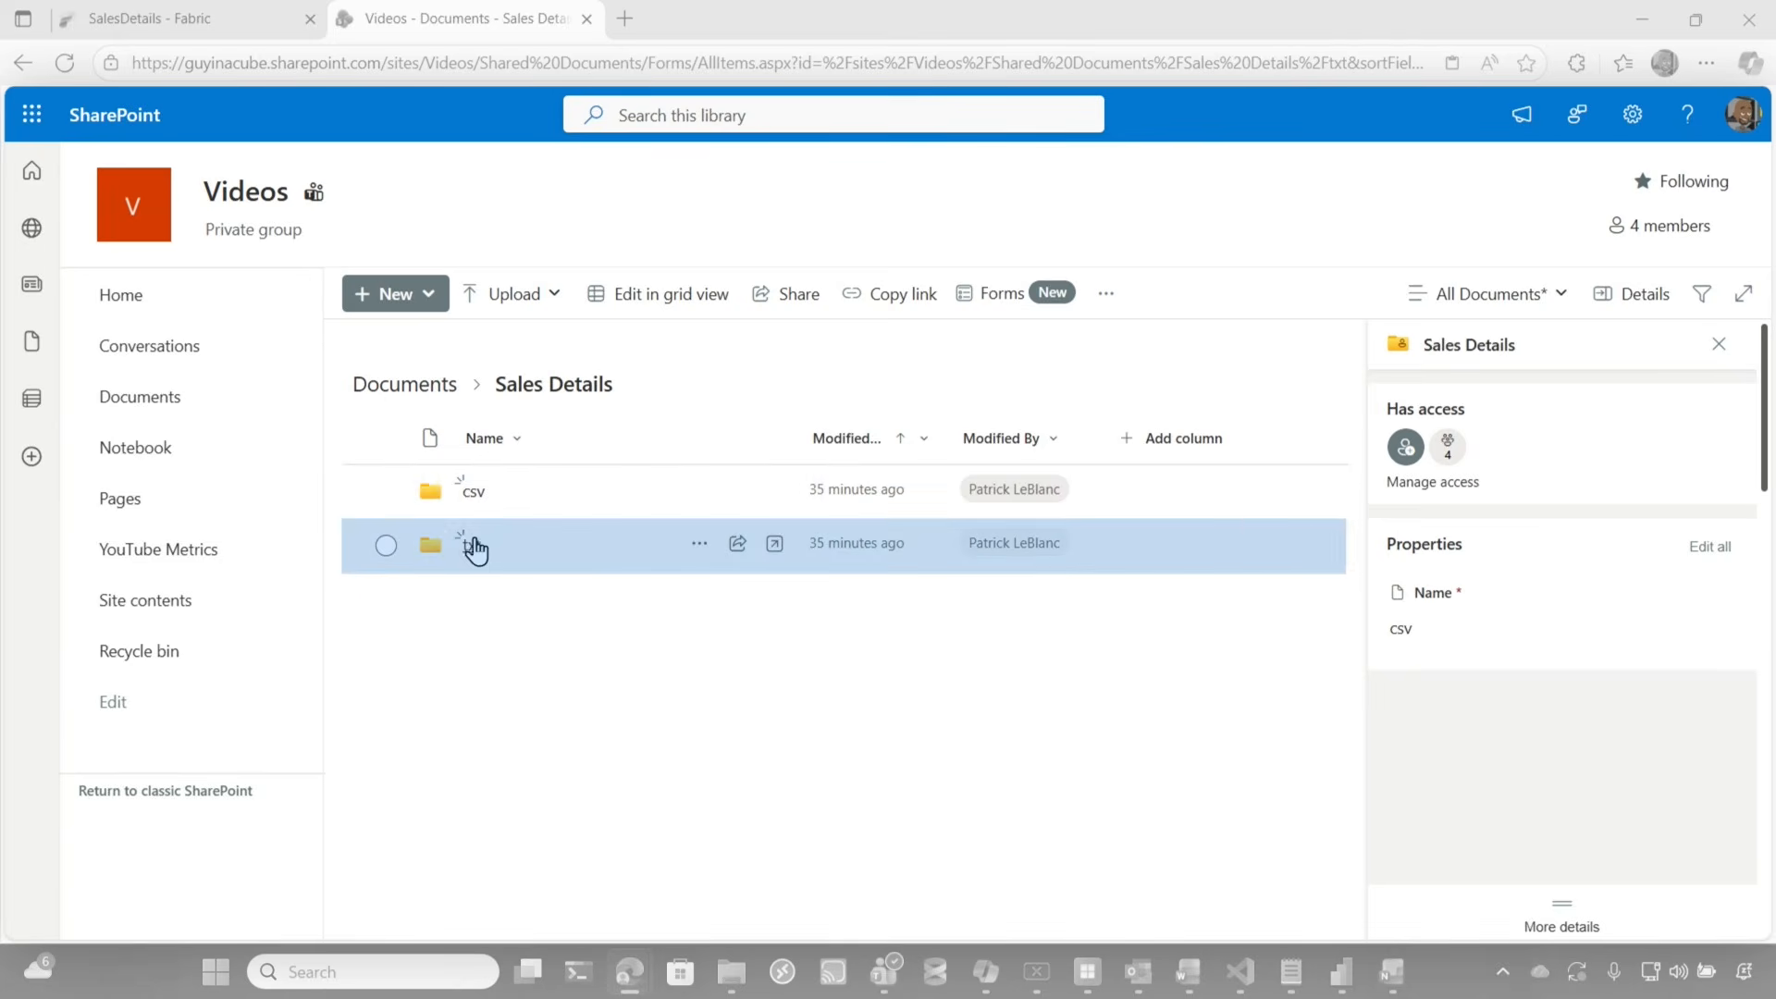
left_click(477, 548)
left_click(533, 492)
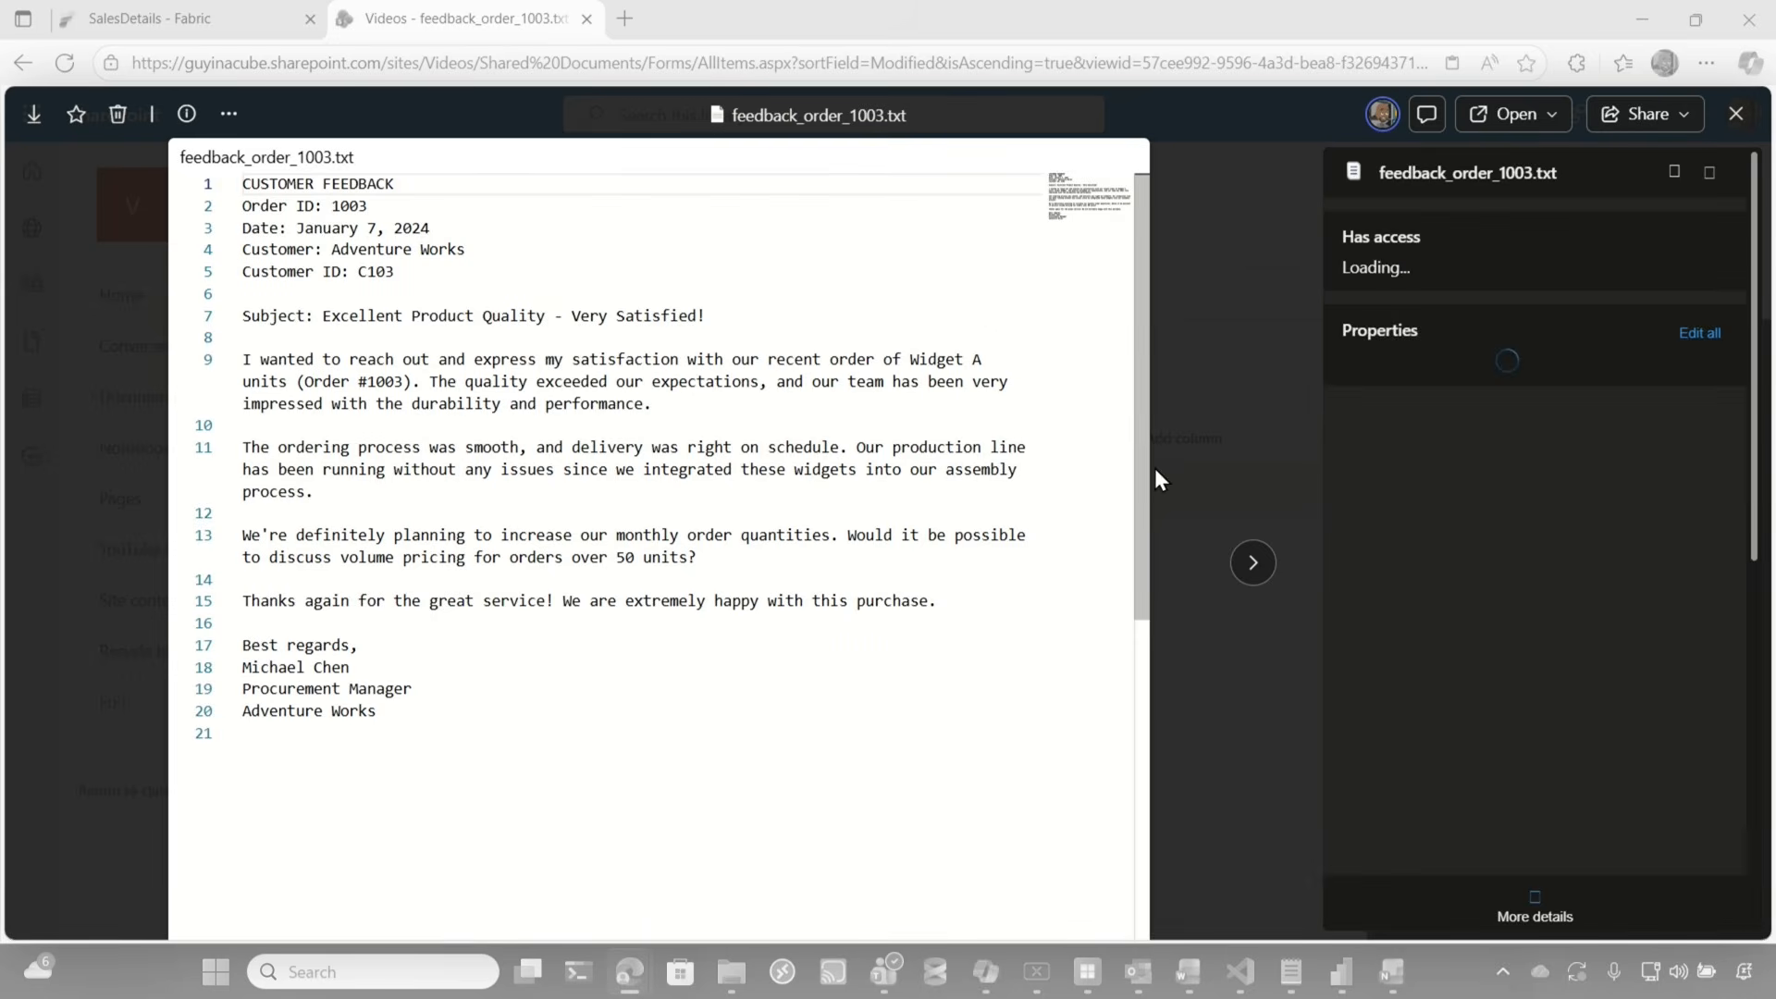
left_click(1737, 114)
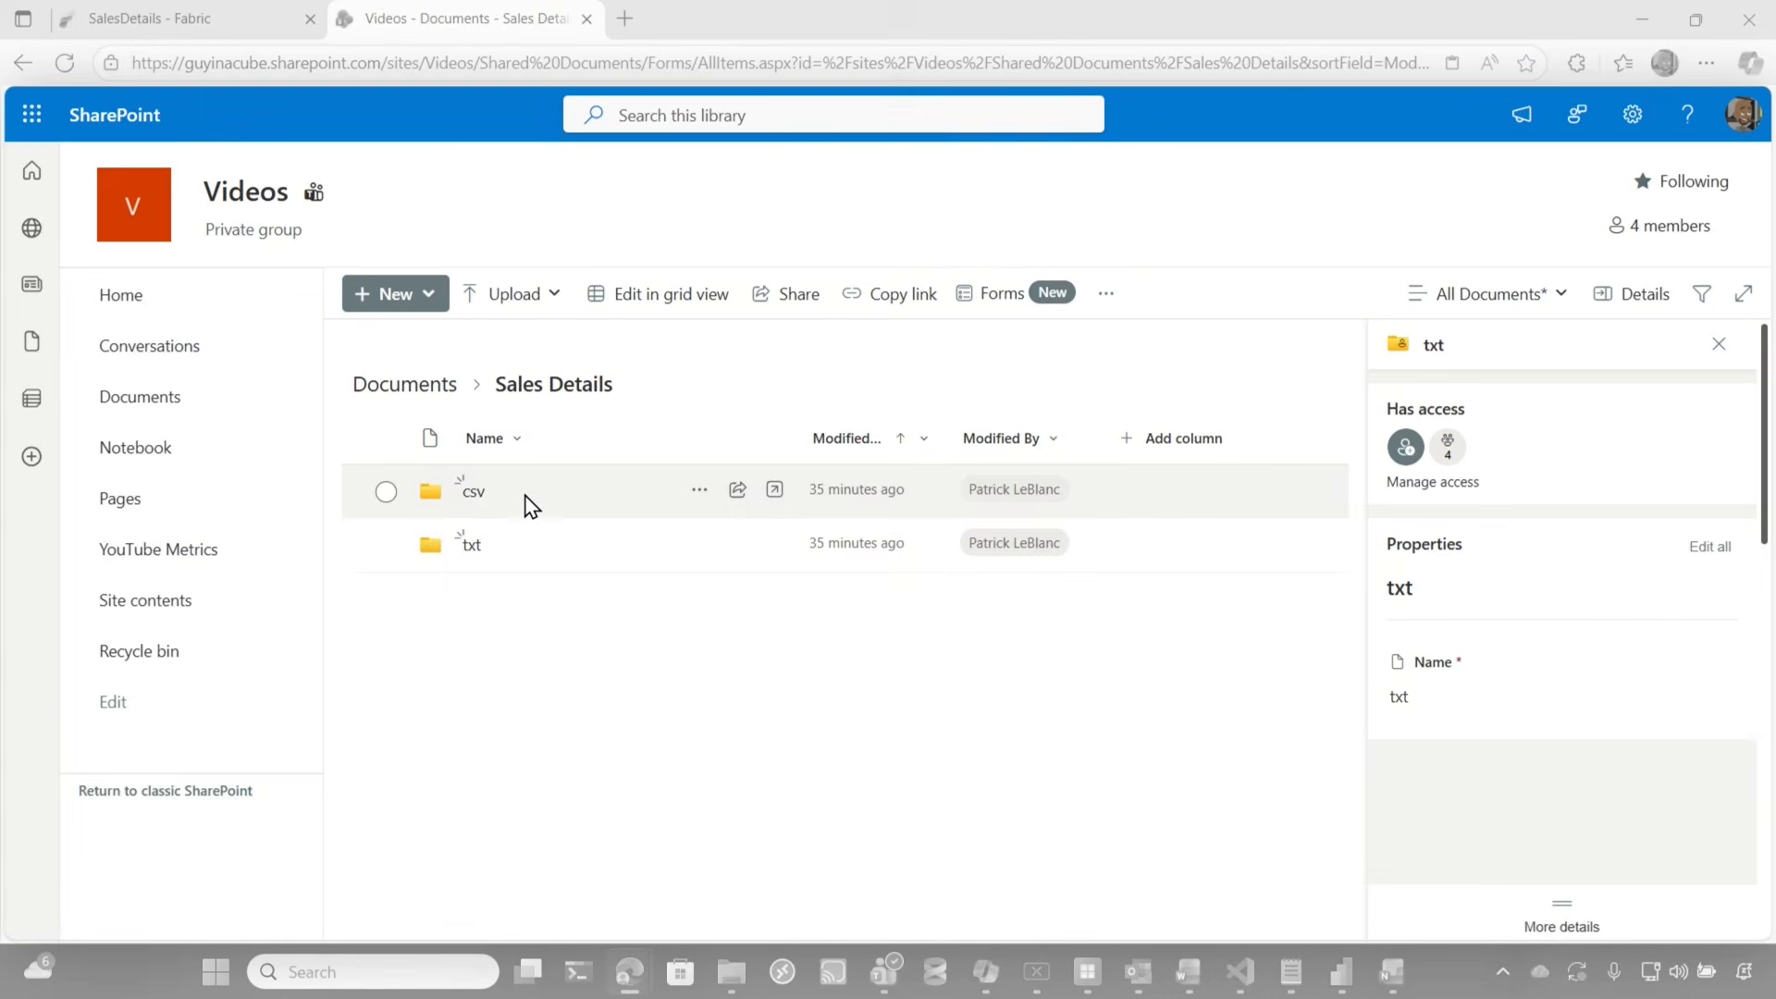
- Switch to the SalesDetails lakehouse in Fabric and review the options of the dbo schema and for getting data
left_click(204, 33)
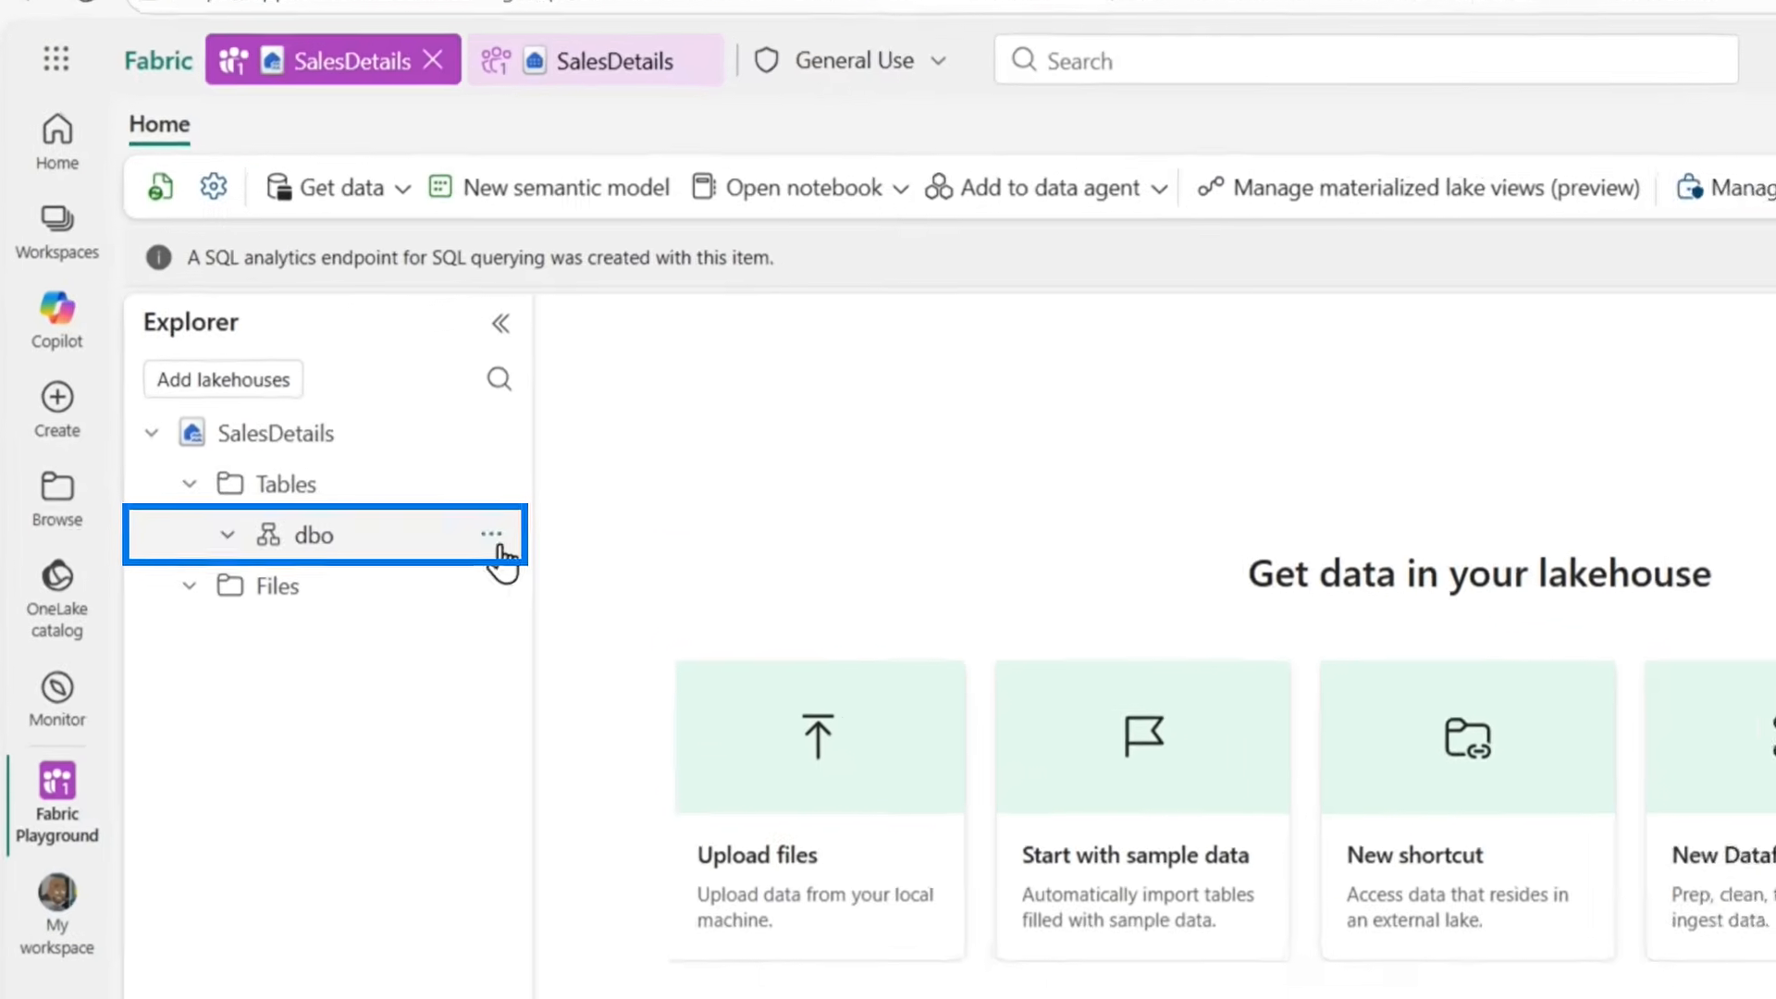
left_click(359, 460)
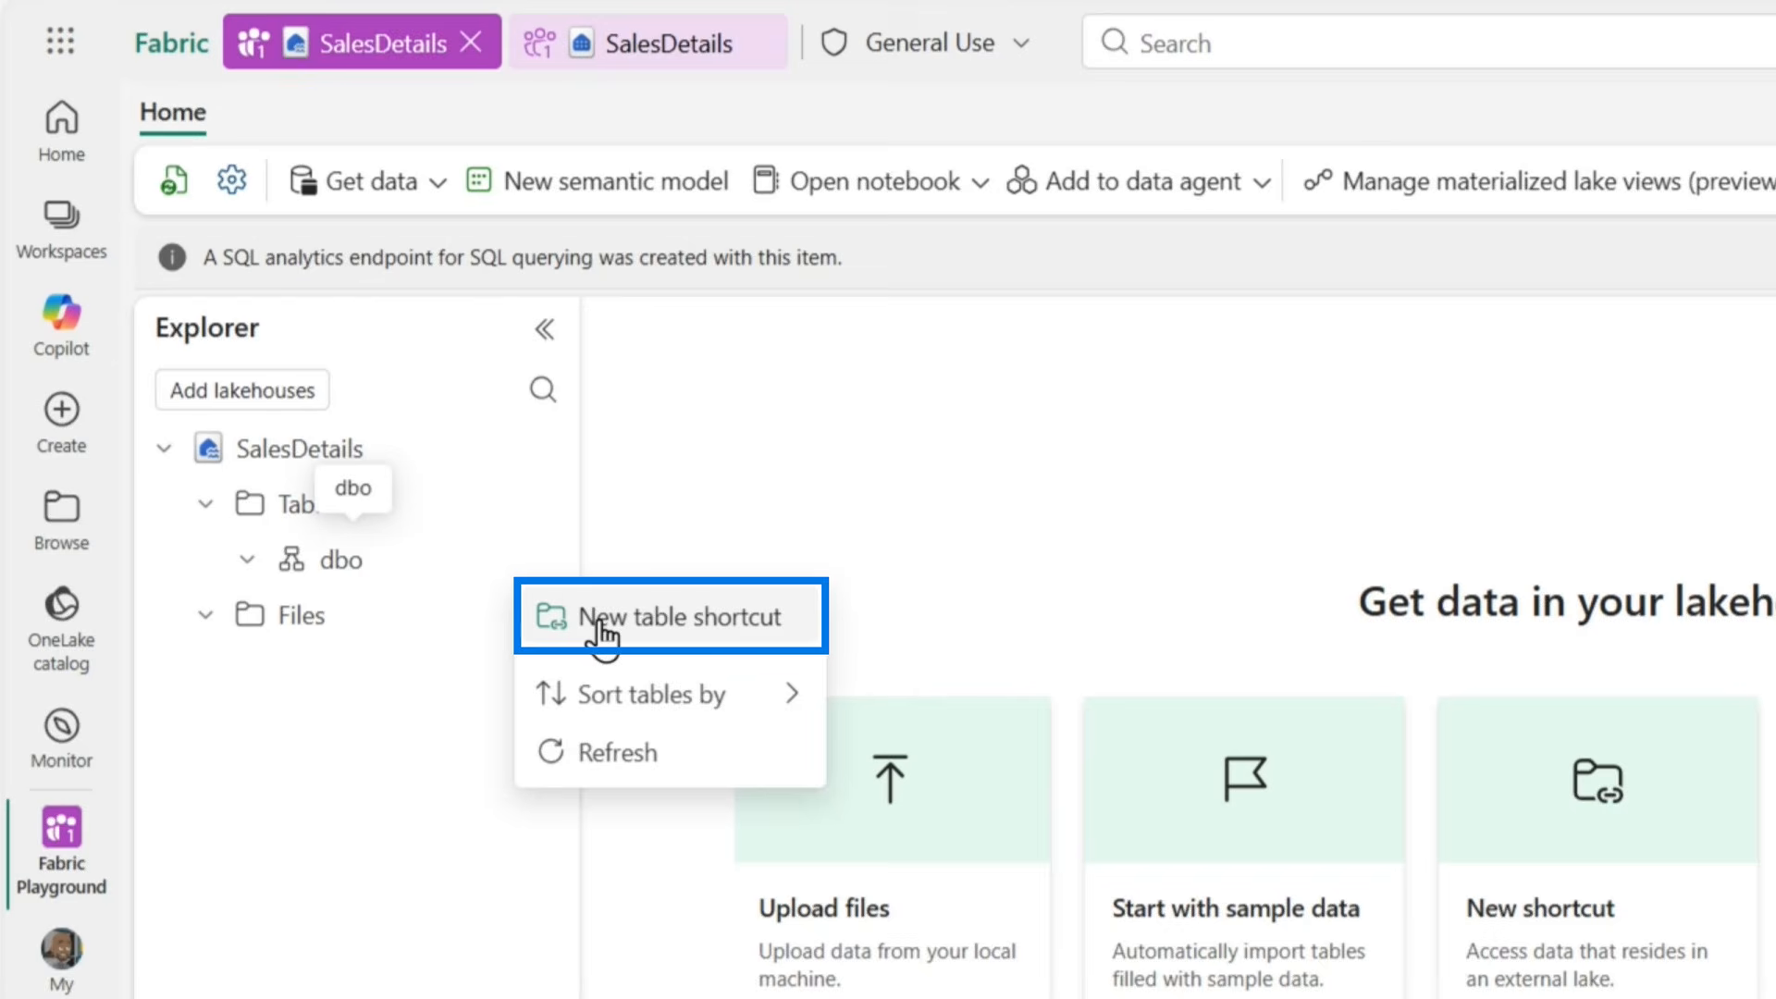
left_click(811, 511)
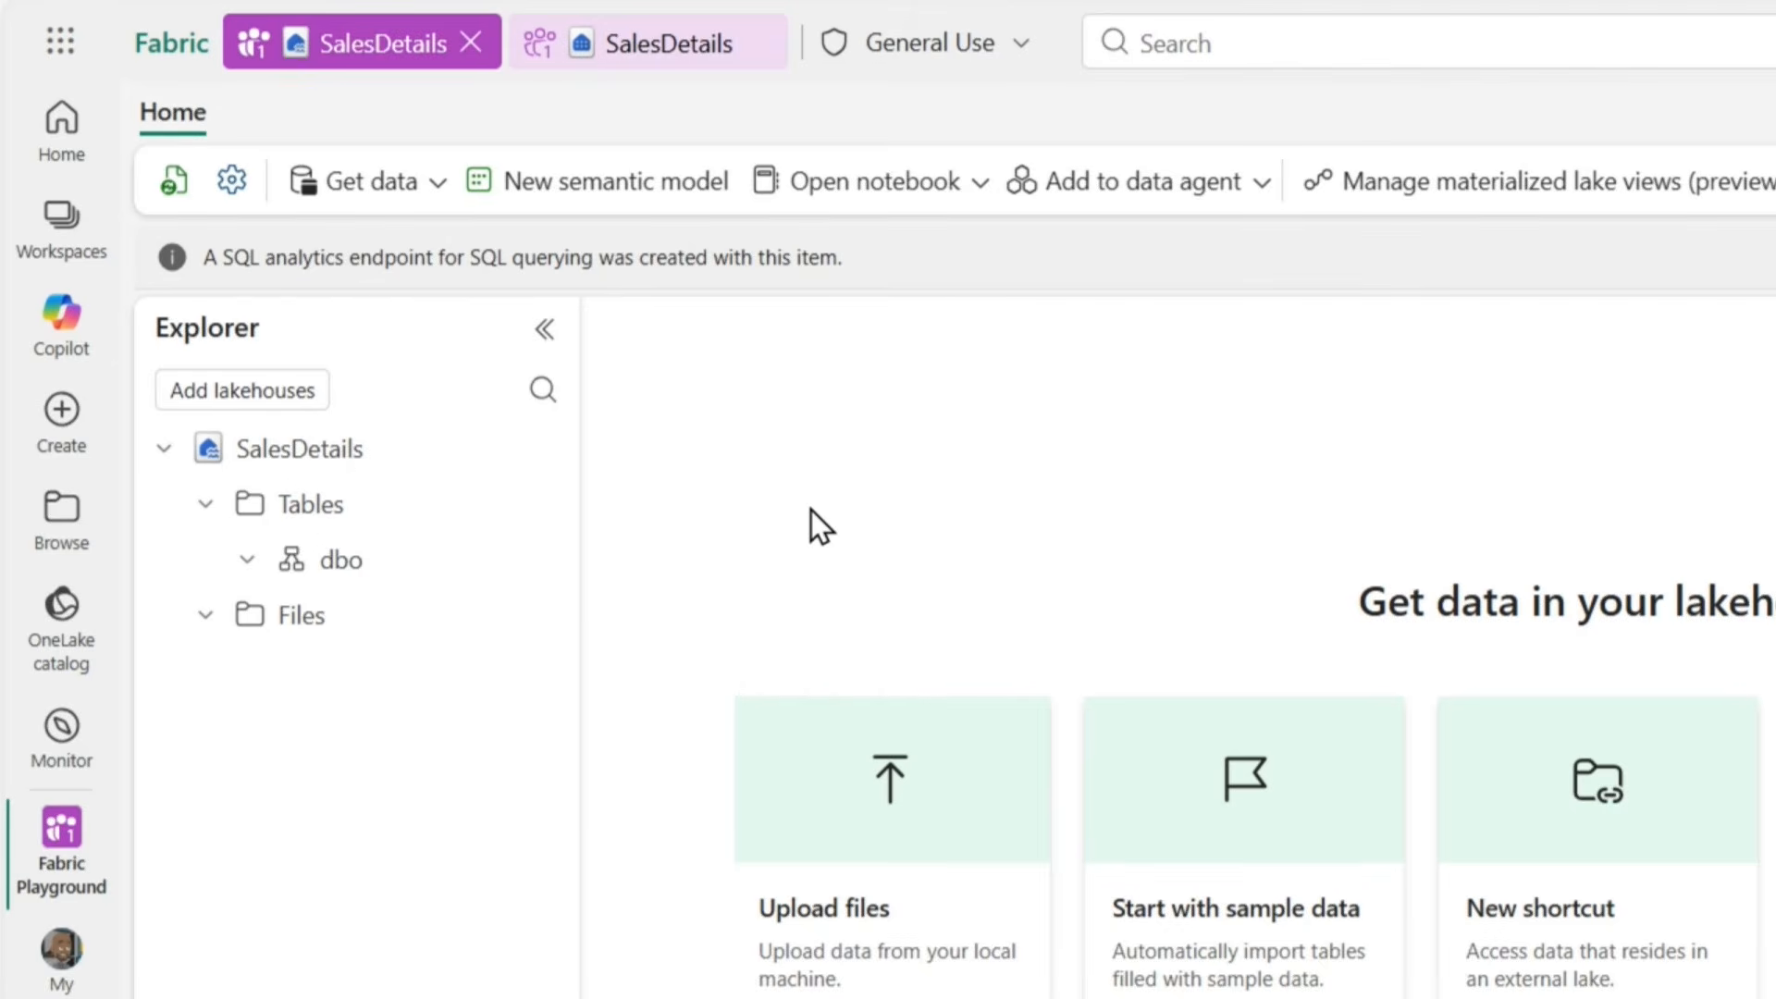
left_click(436, 190)
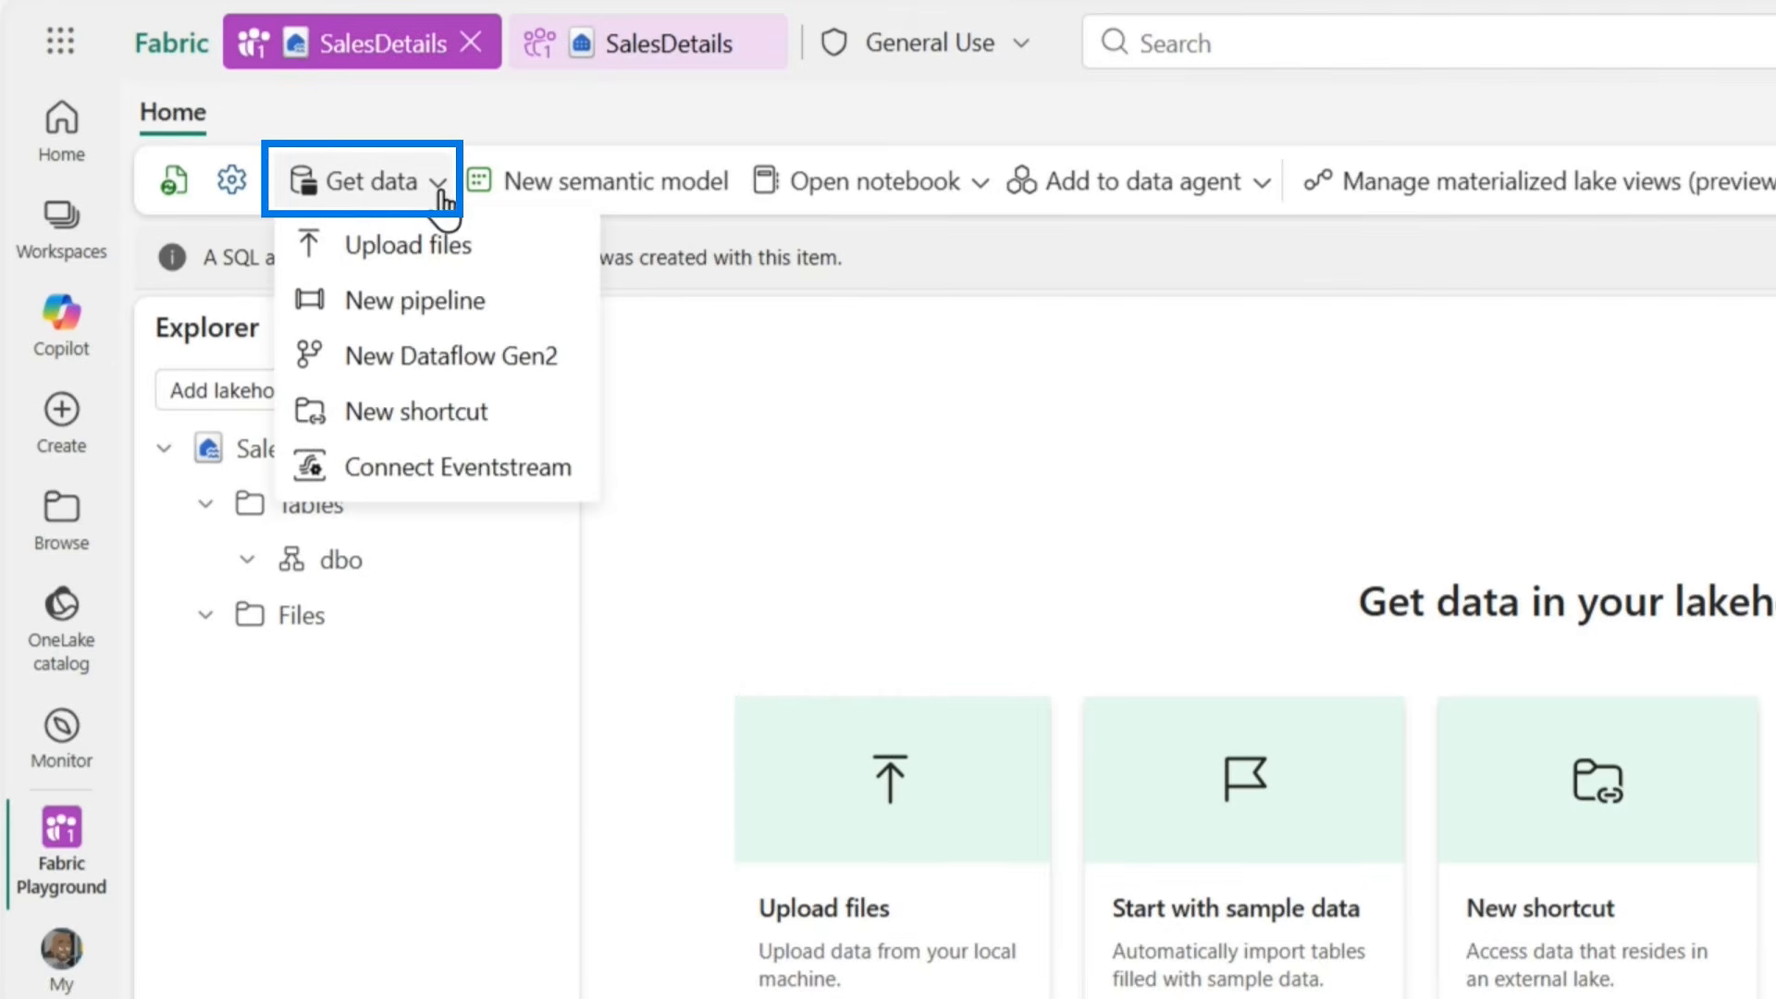
left_click(897, 381)
left_click(961, 211)
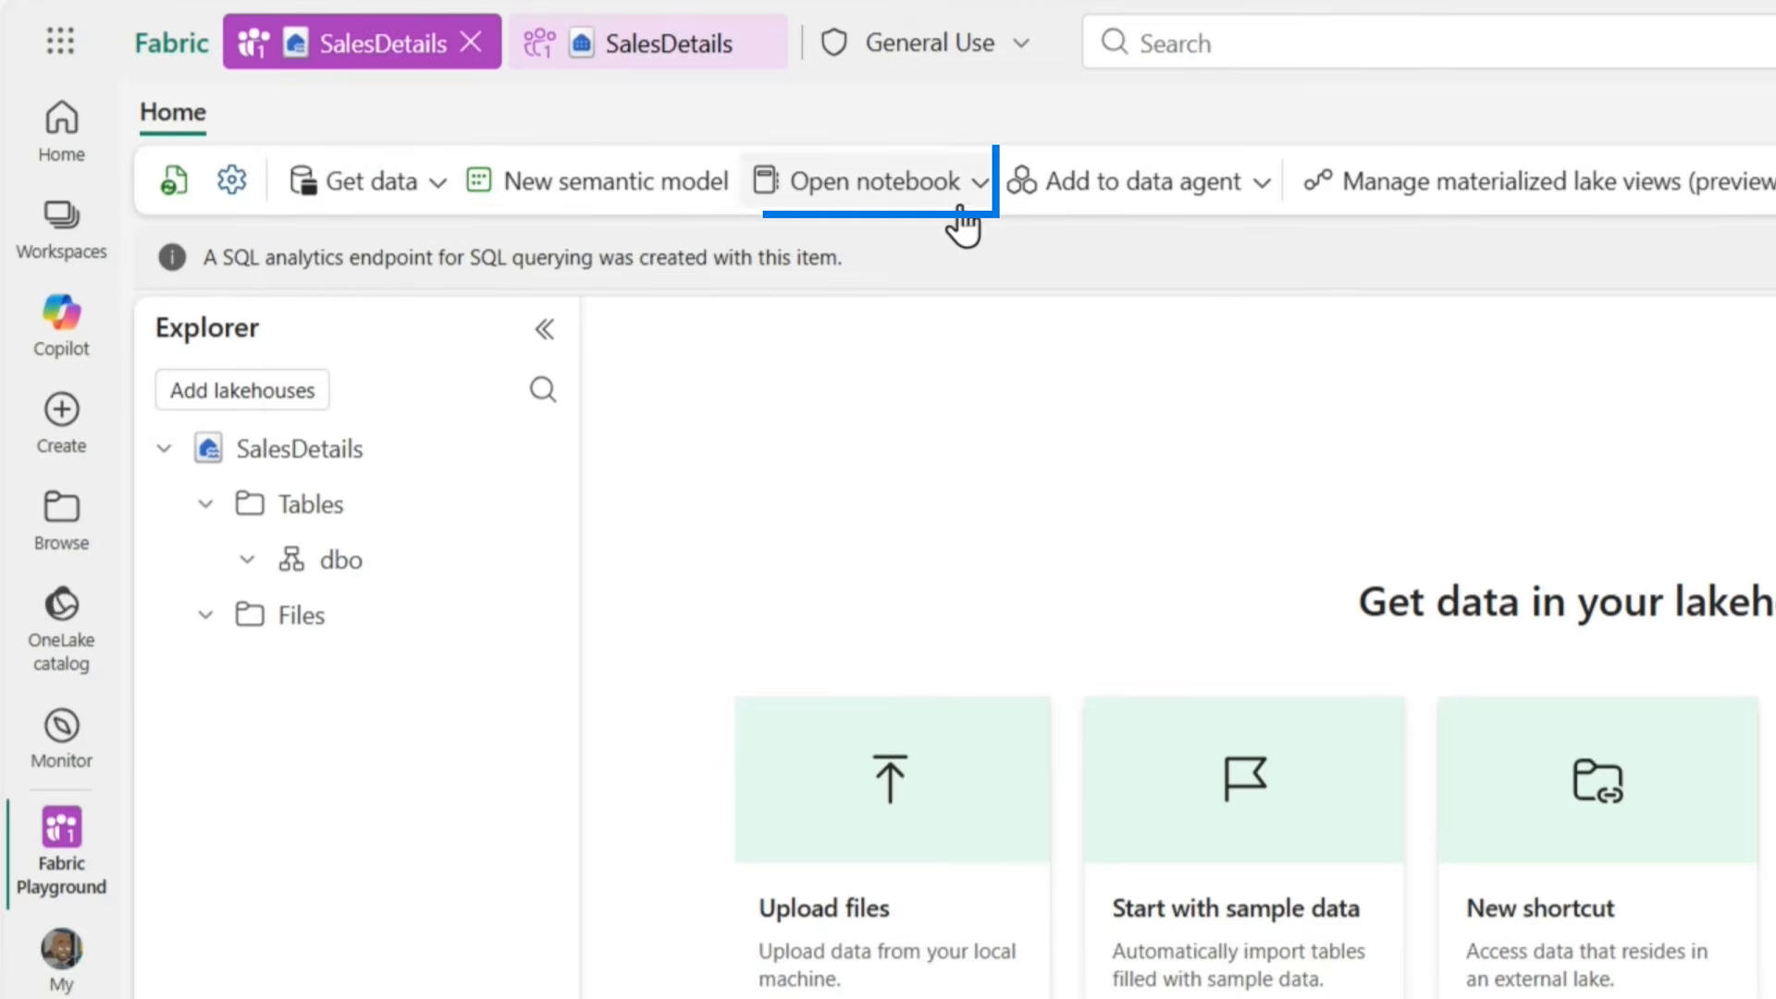
left_click(890, 458)
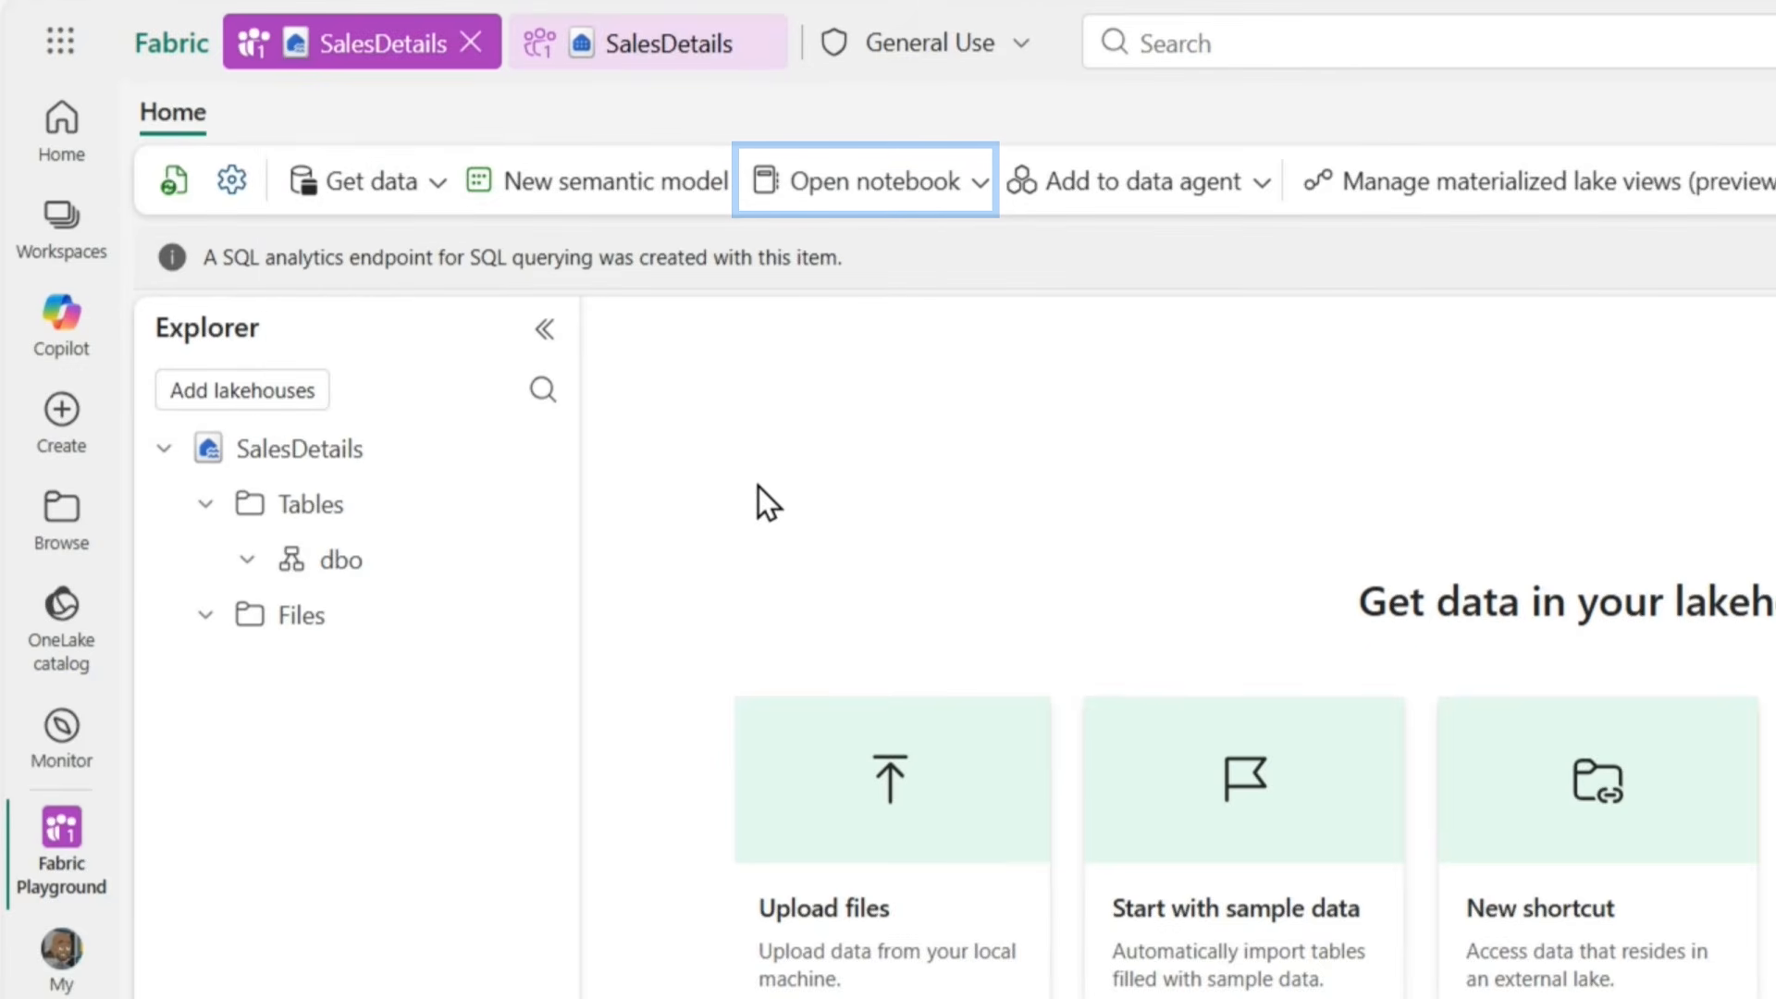
- Start a new table shortcut in the dbo schema with SharePoint Folder (Preview) as its source
left_click(541, 561)
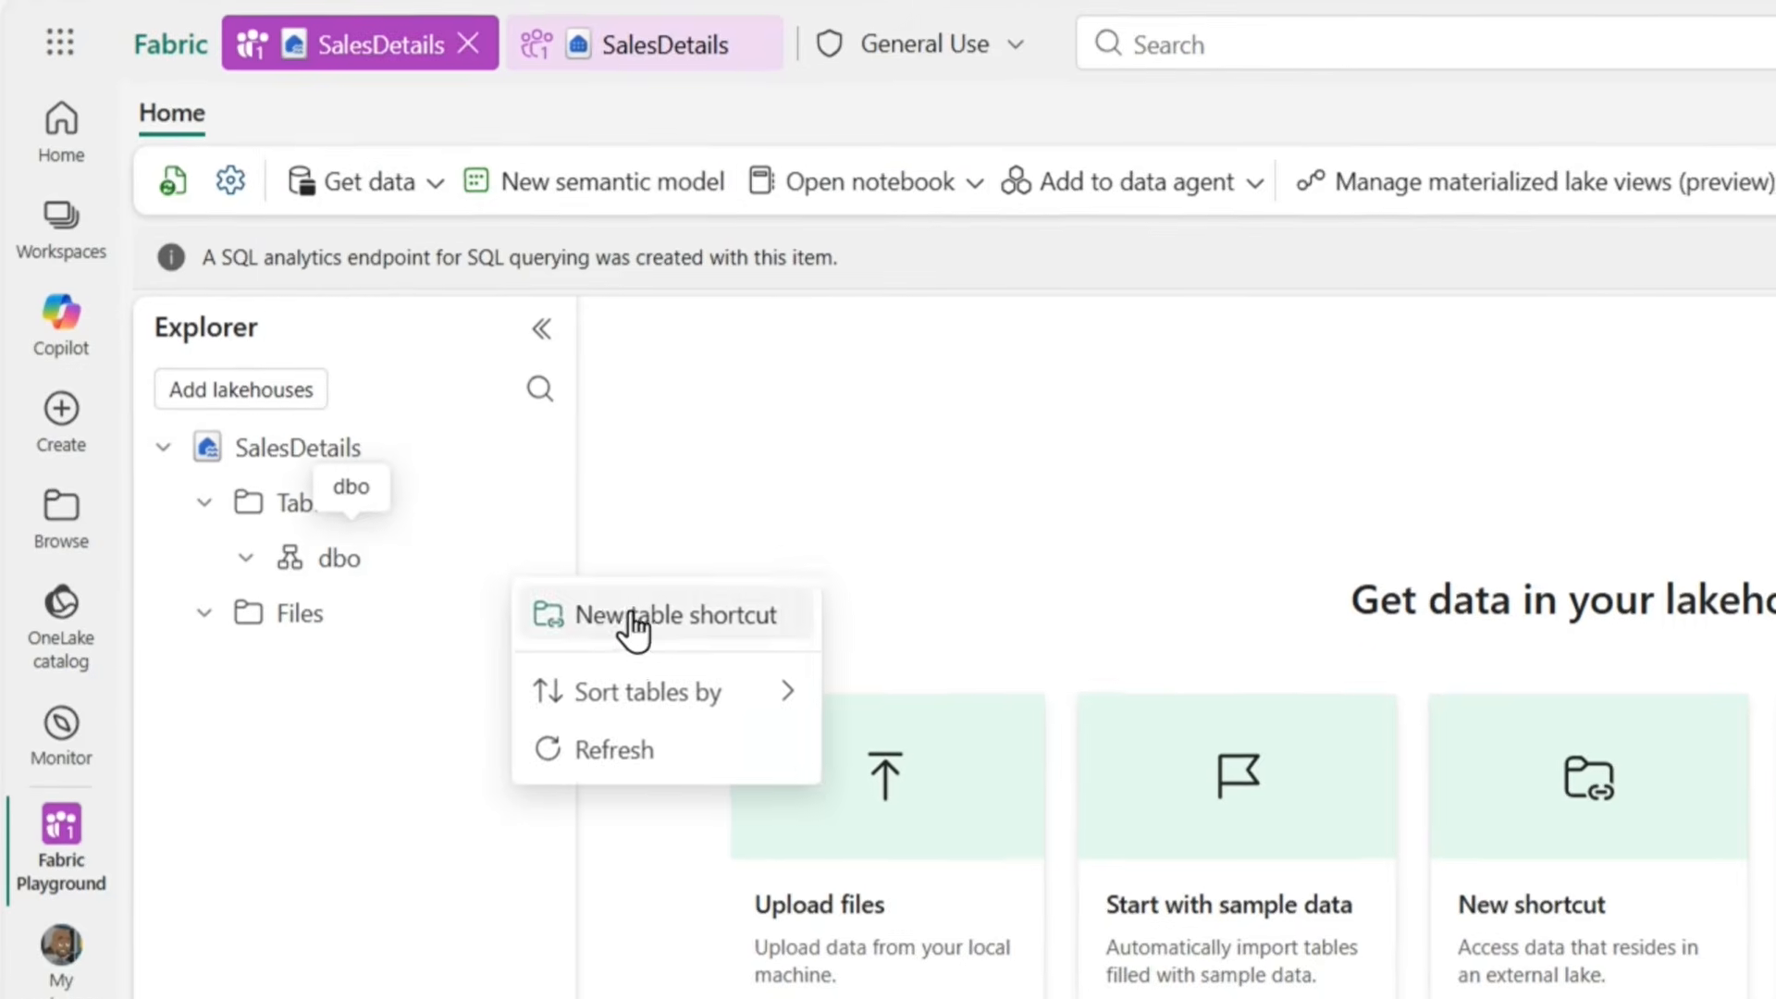
left_click(634, 614)
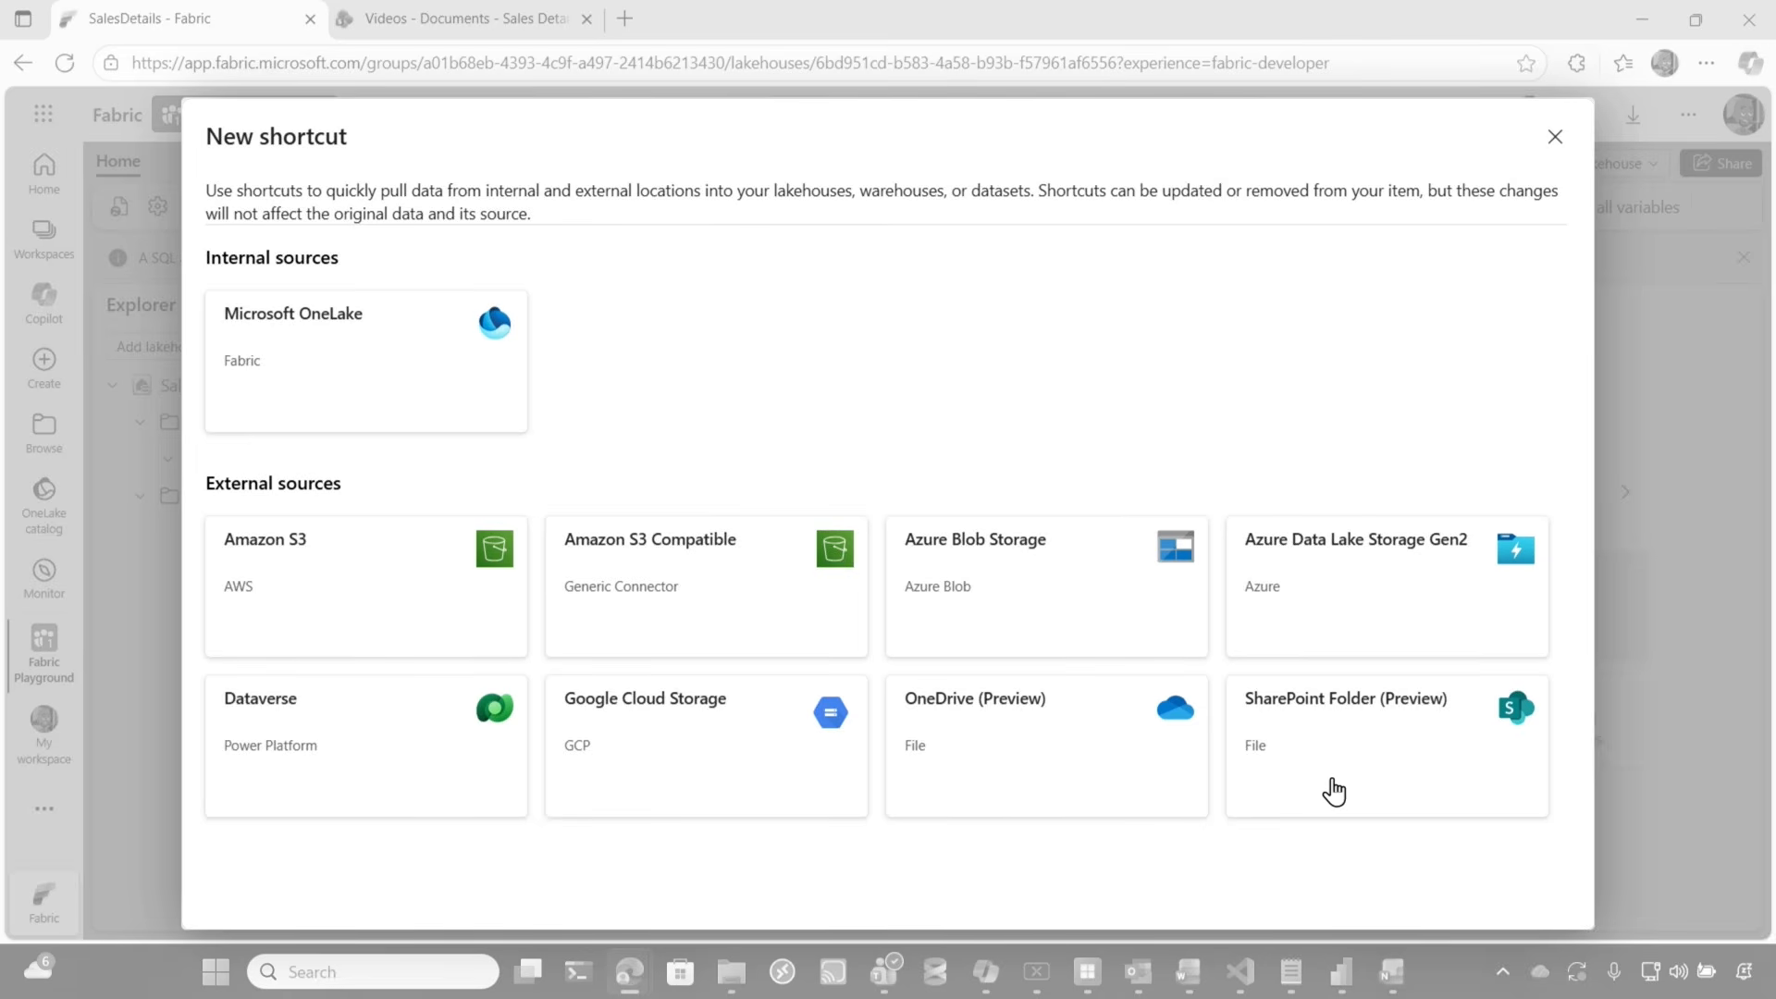
left_click(1332, 791)
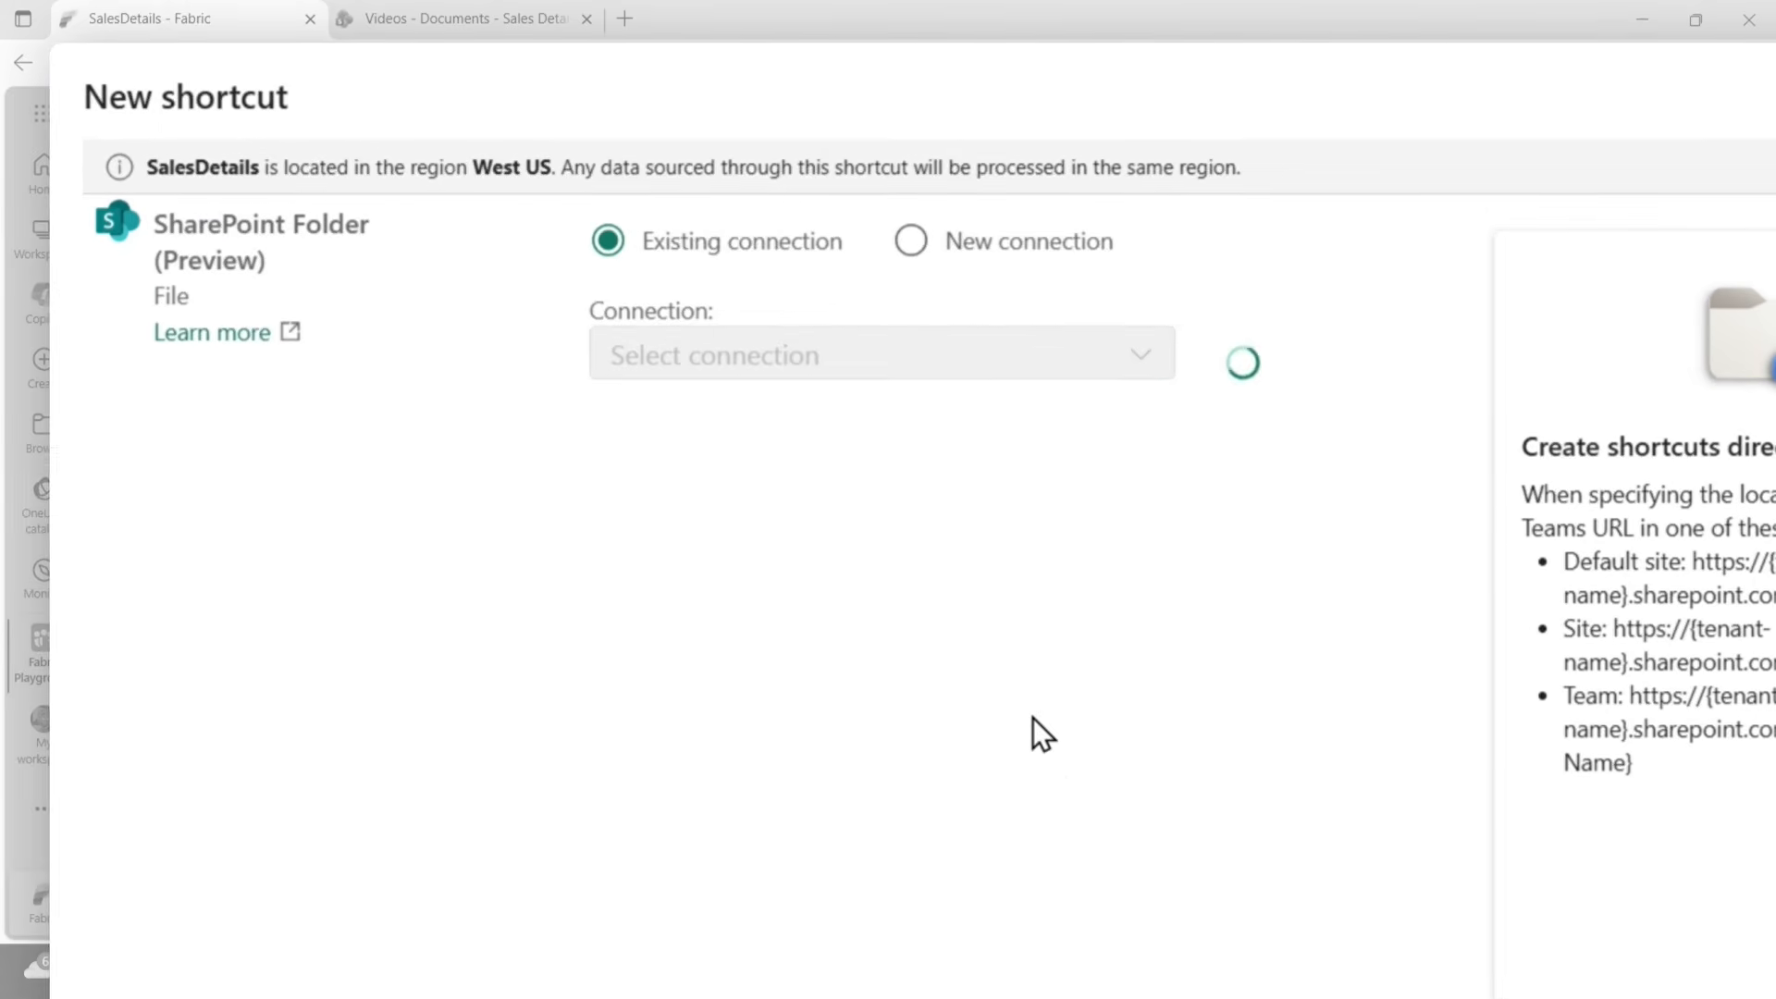
left_click(953, 256)
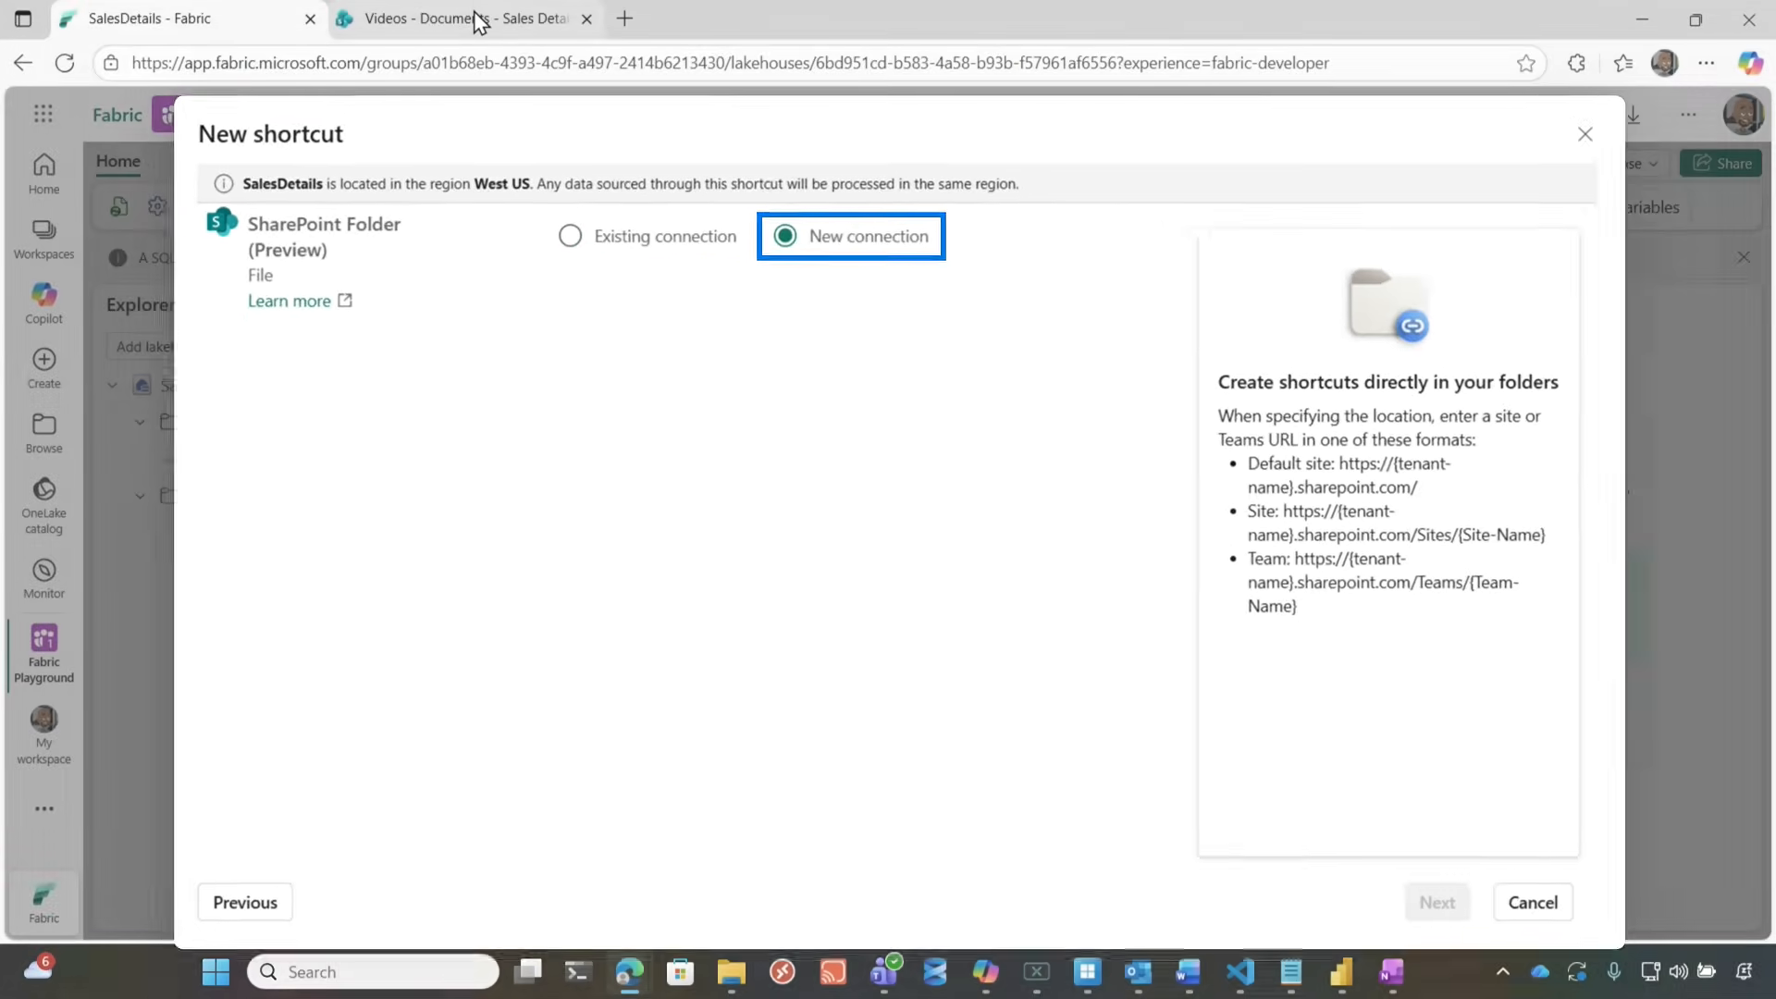
left_click(475, 16)
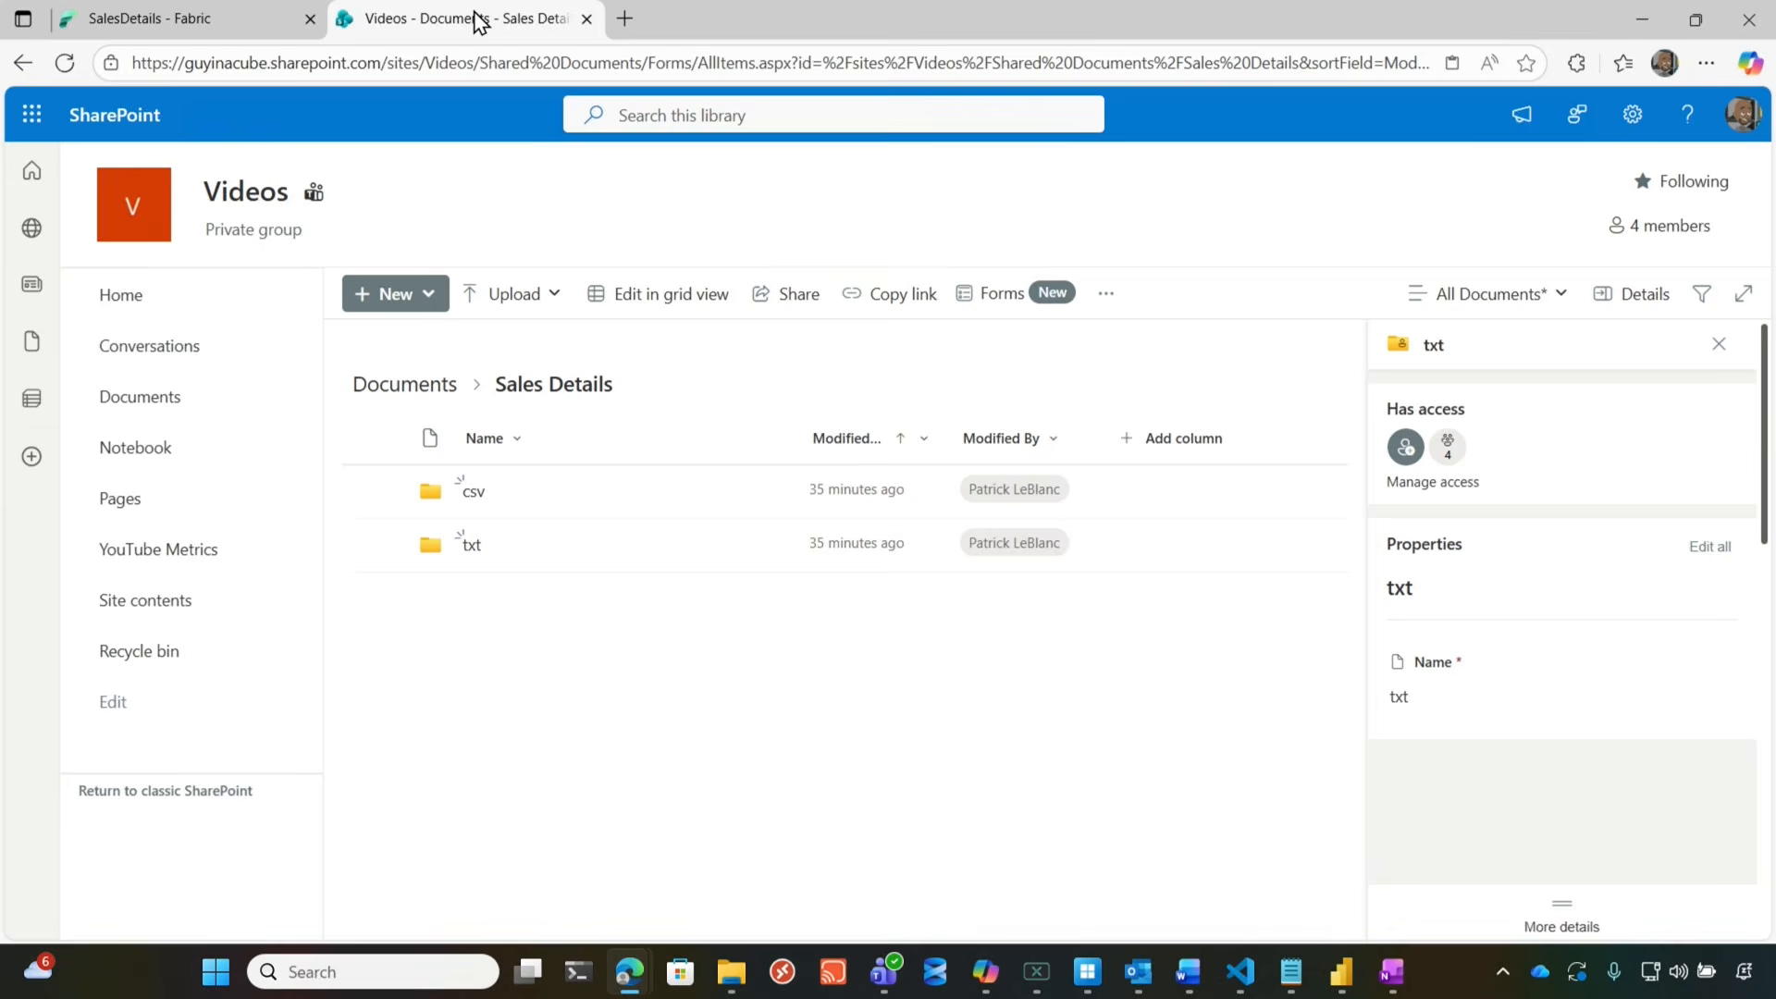
left_click(473, 63)
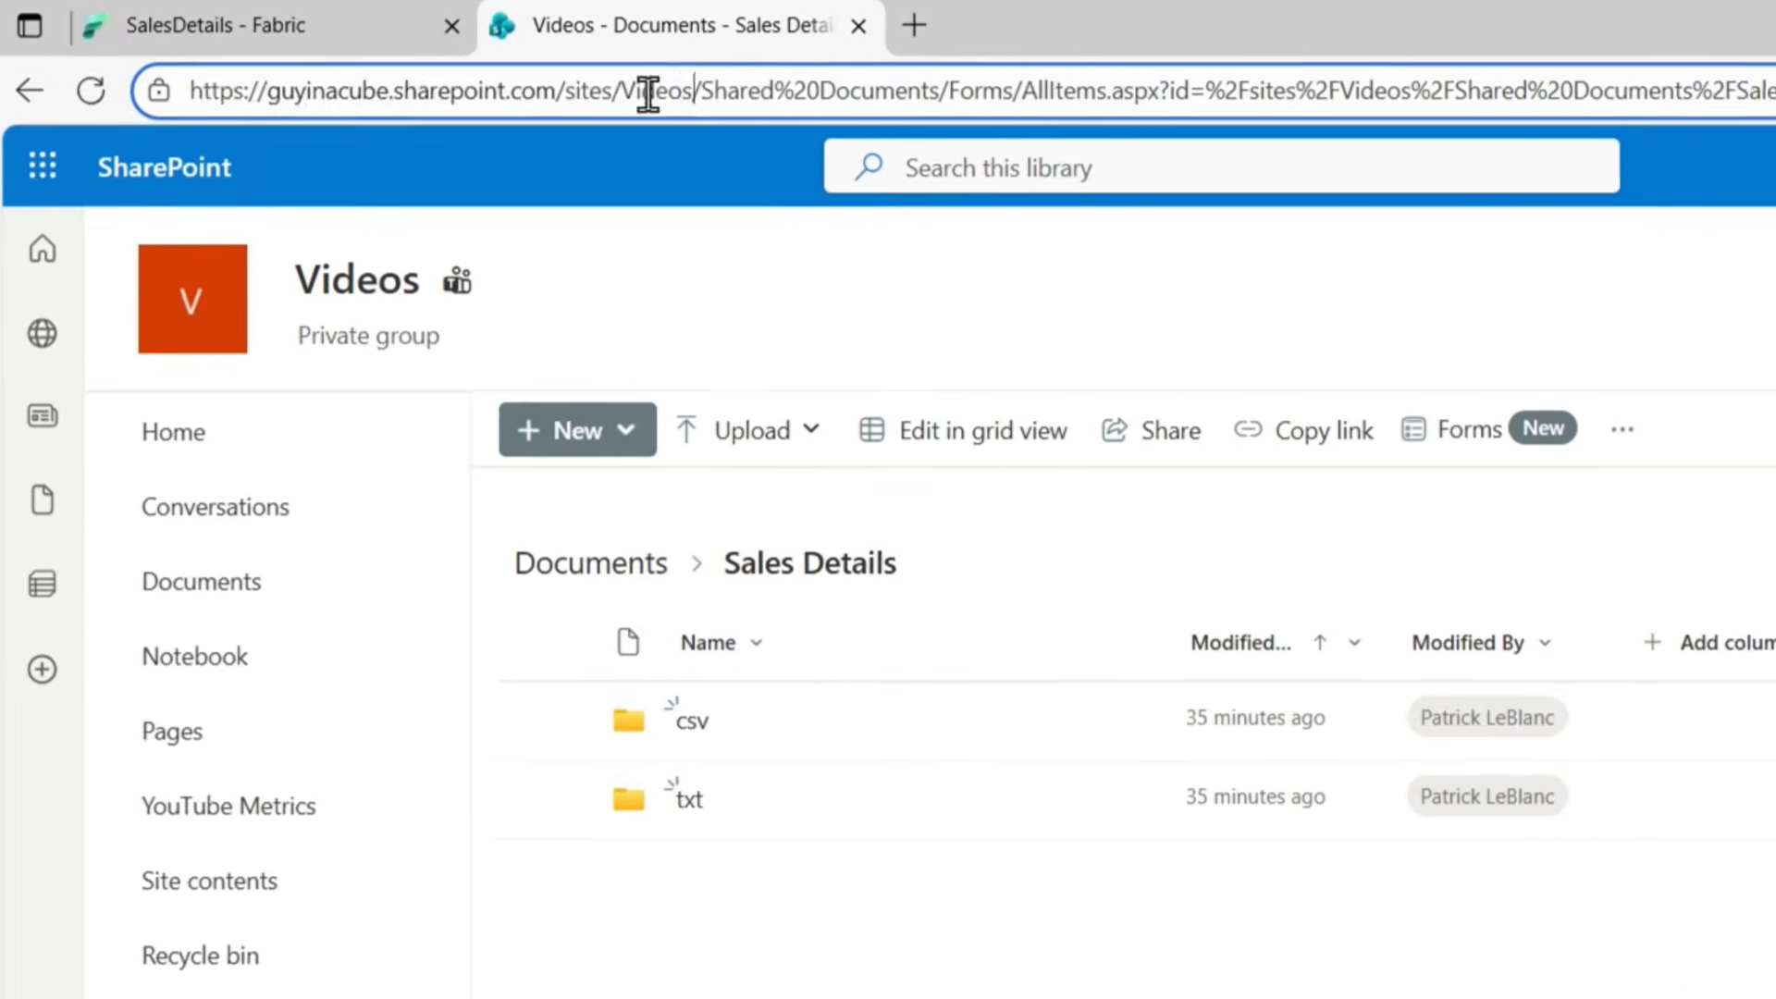
key("shift+Home")
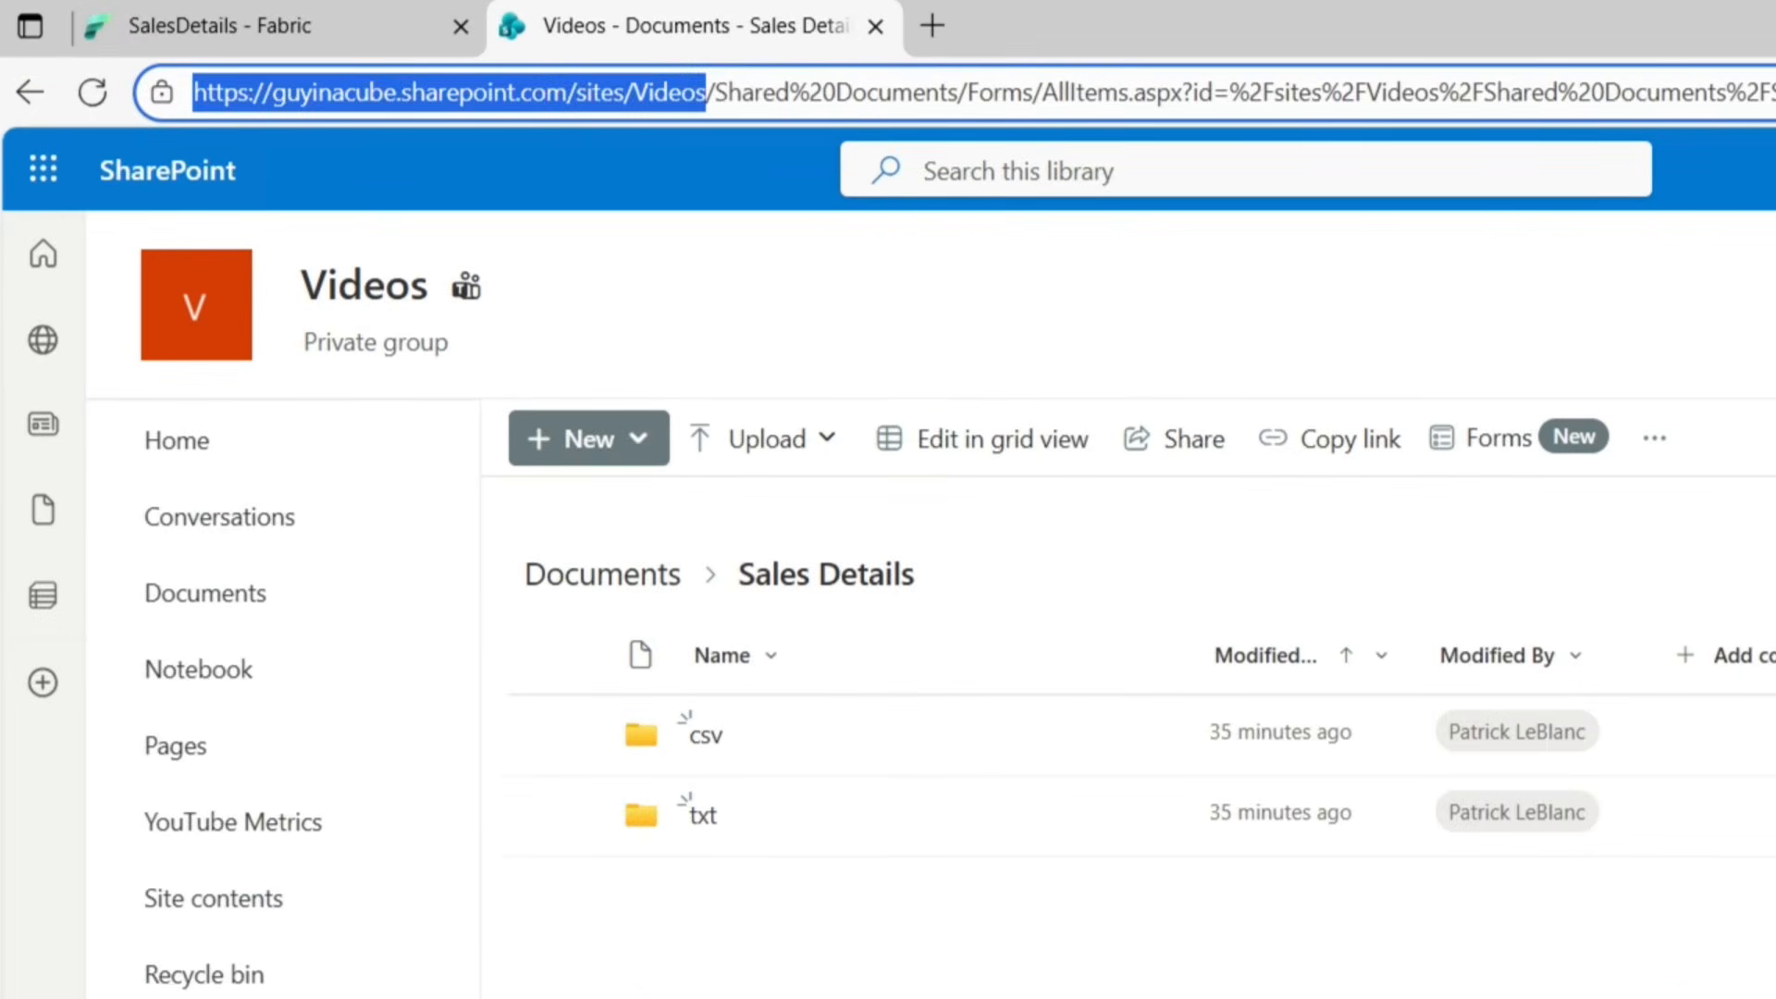
left_click(231, 27)
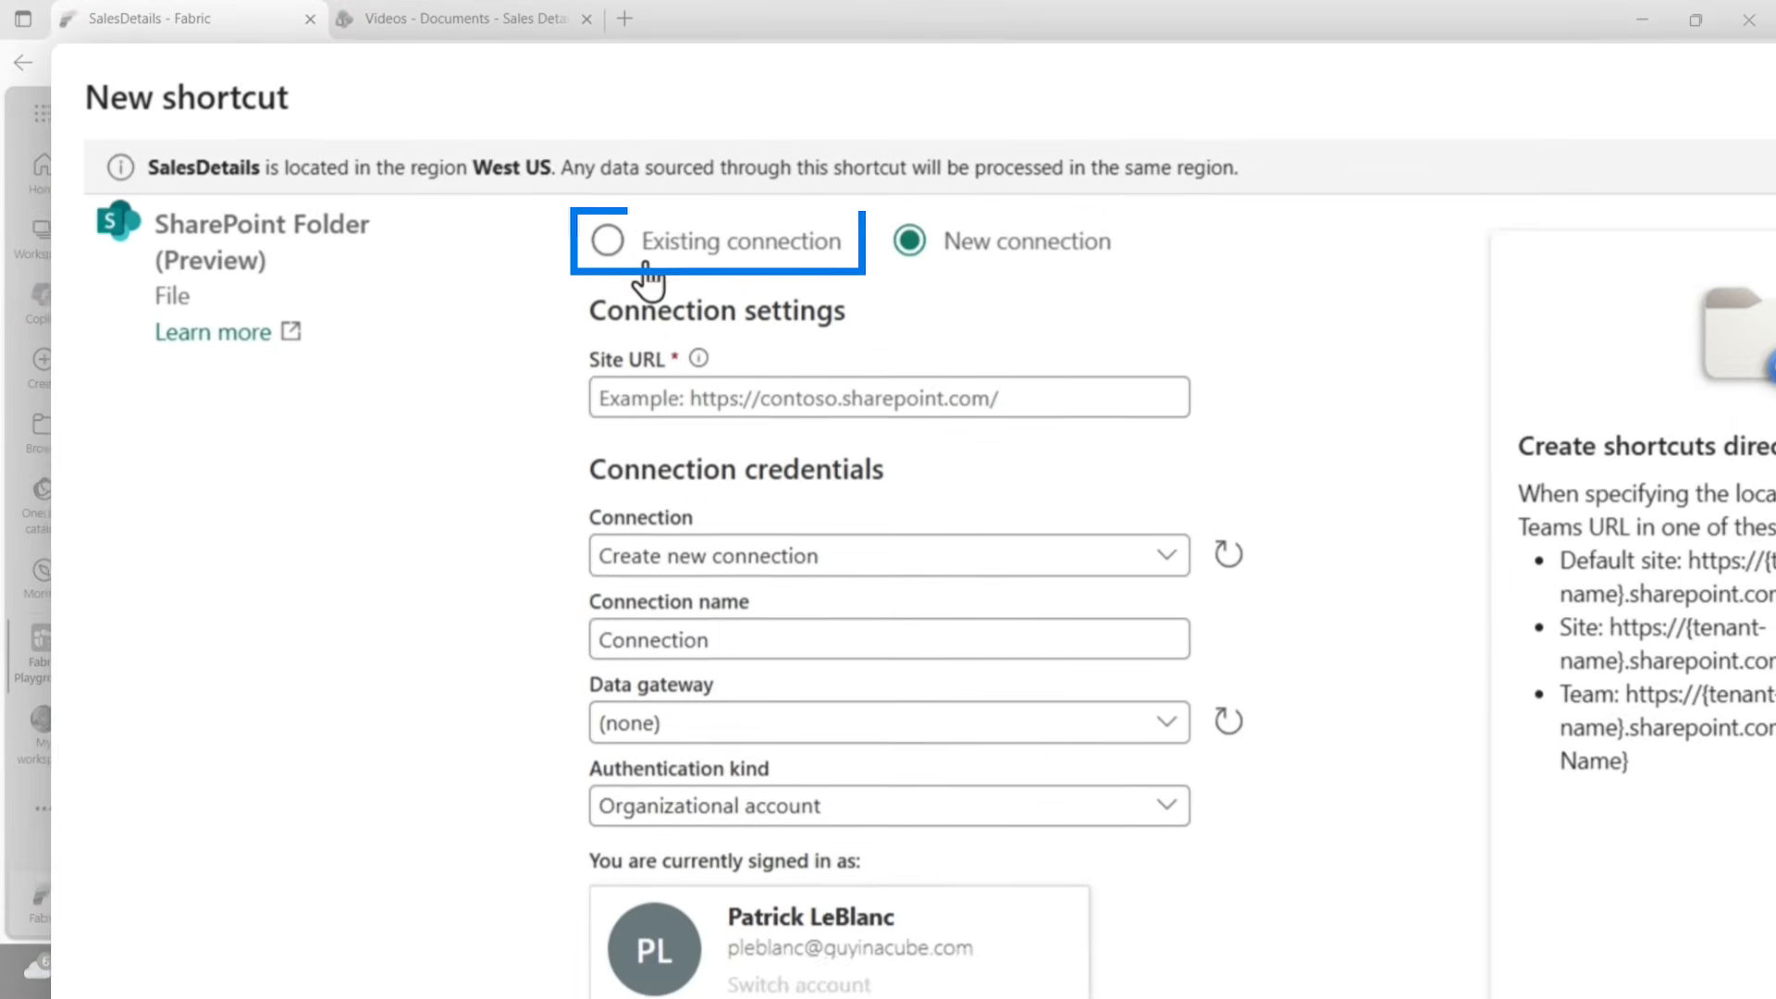
- Use the existing sharepoint_Sales_Info connection for the shortcut and proceed to the directory selection
left_click(632, 264)
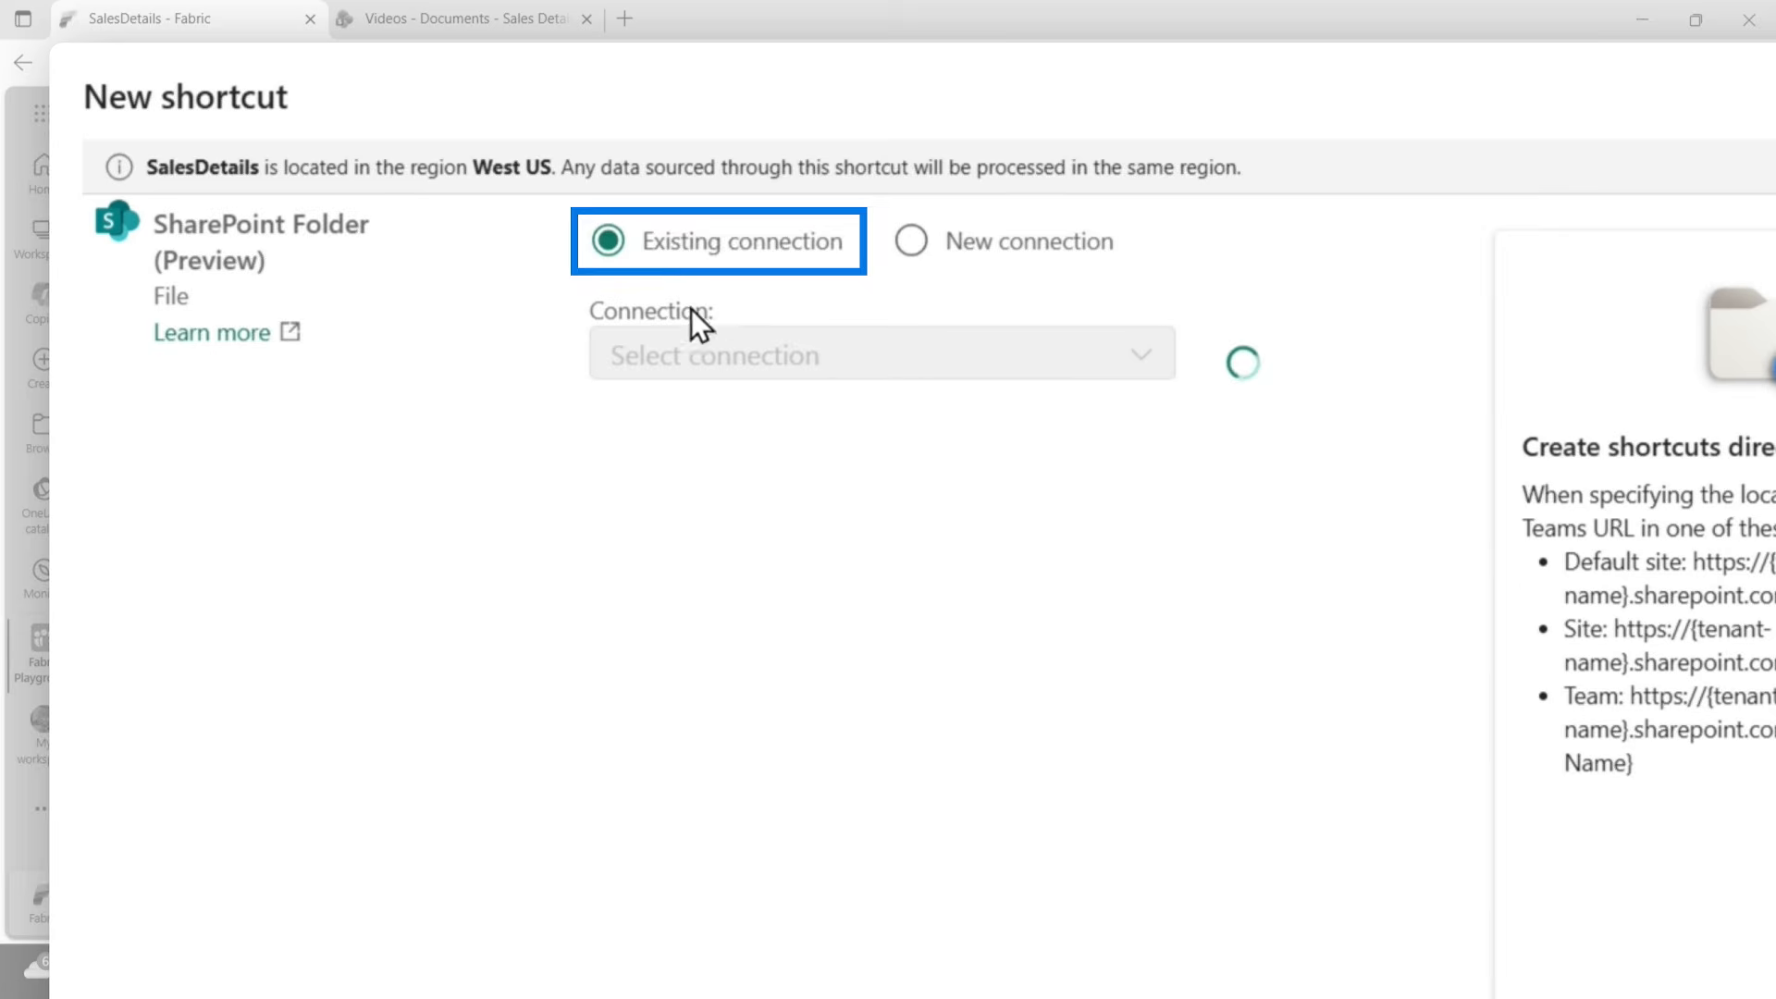
left_click(892, 359)
left_click(753, 490)
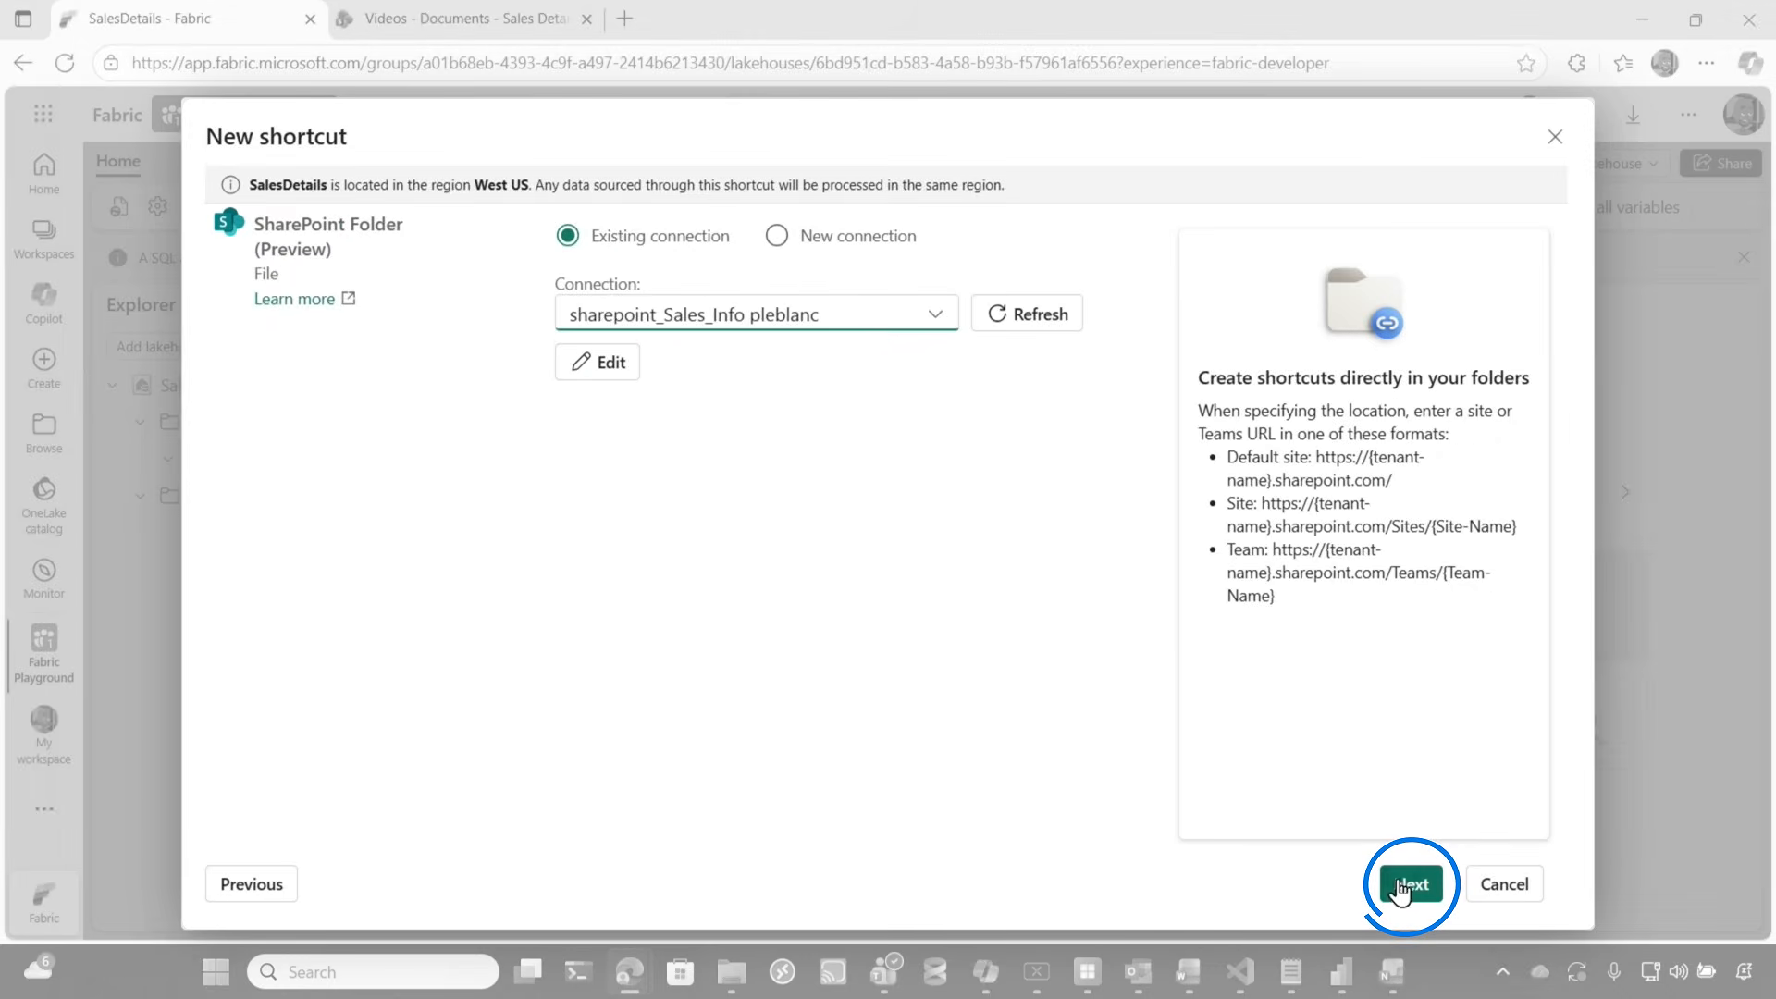
left_click(1399, 886)
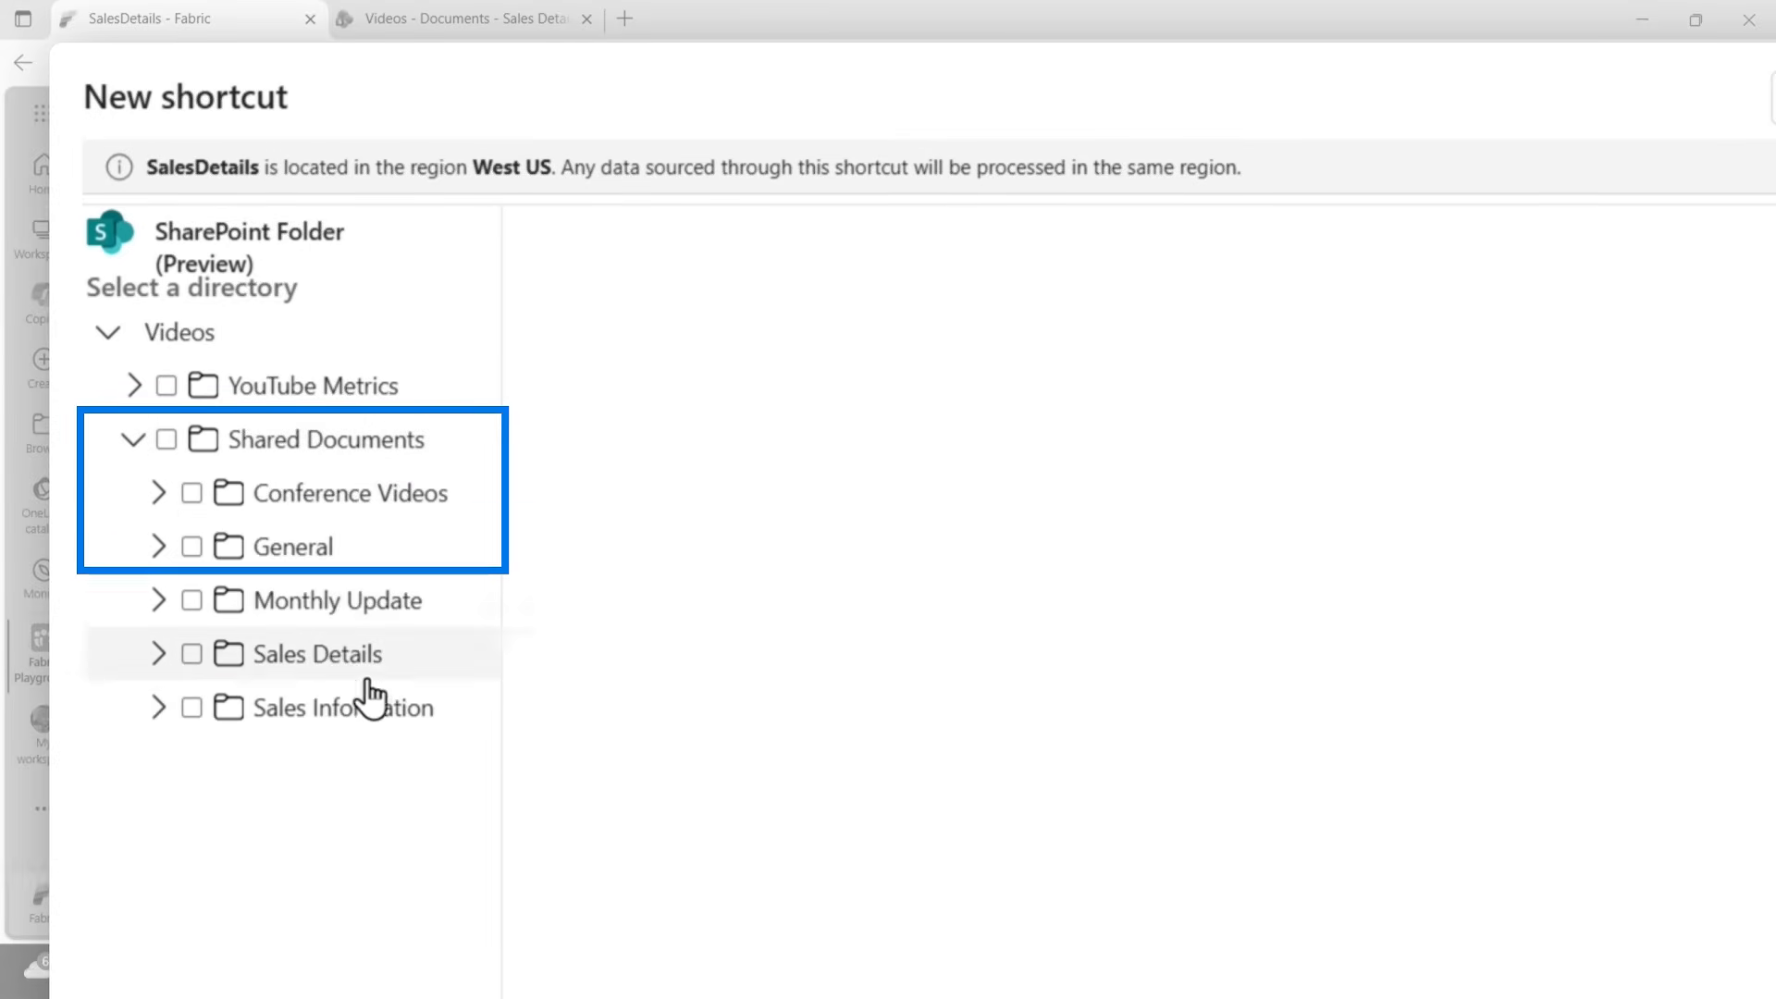
- Choose the csv folder in Shared Documents > Sales Details and accept the CSV to Delta transform with comma delimiter and first-row headers
left_click(151, 655)
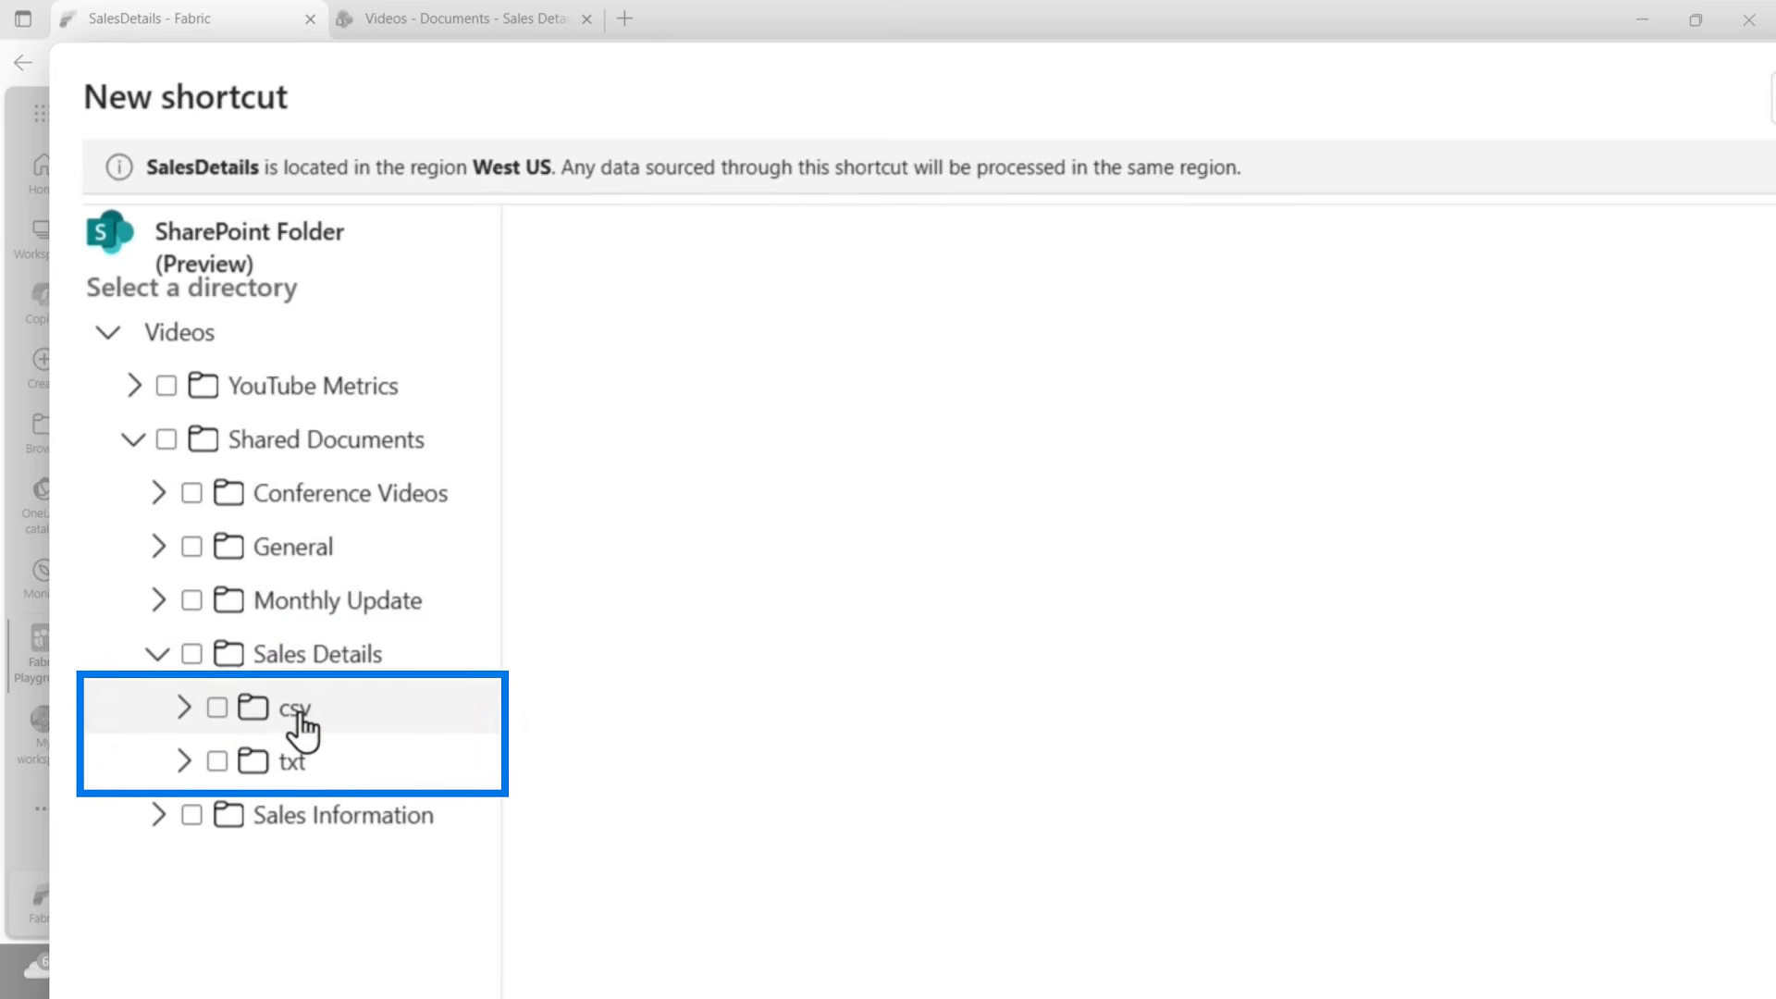
left_click(296, 710)
left_click(217, 709)
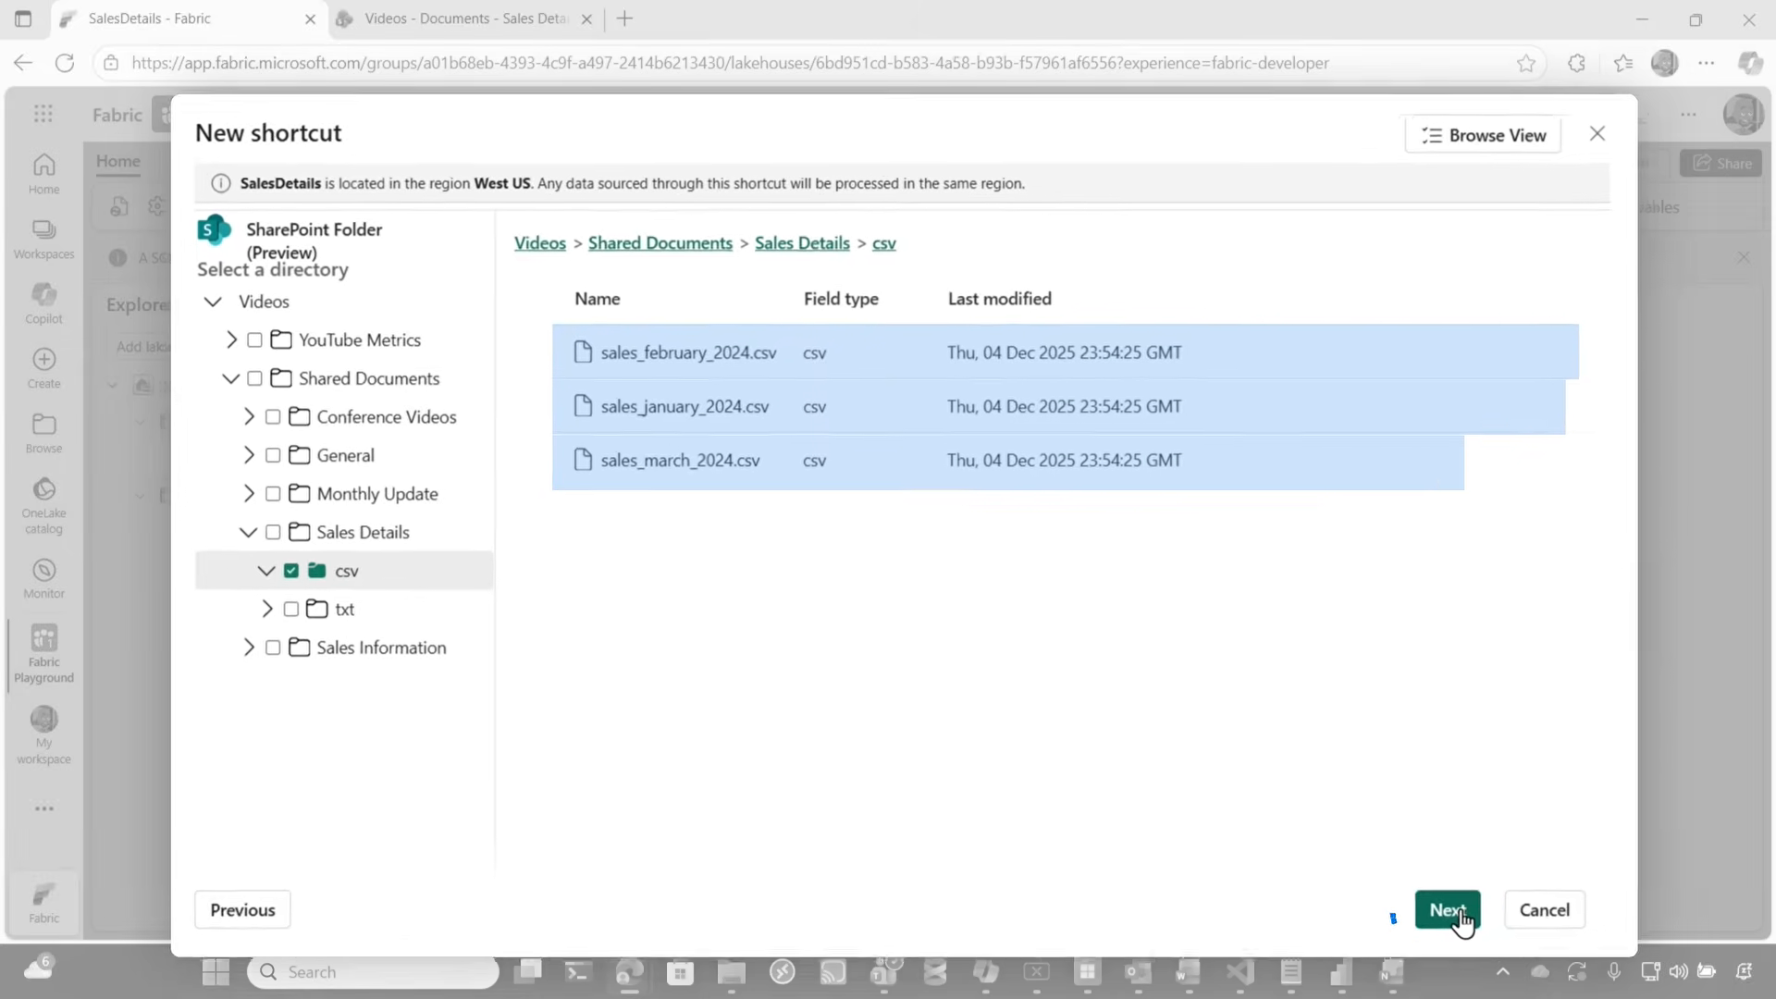
left_click(1449, 910)
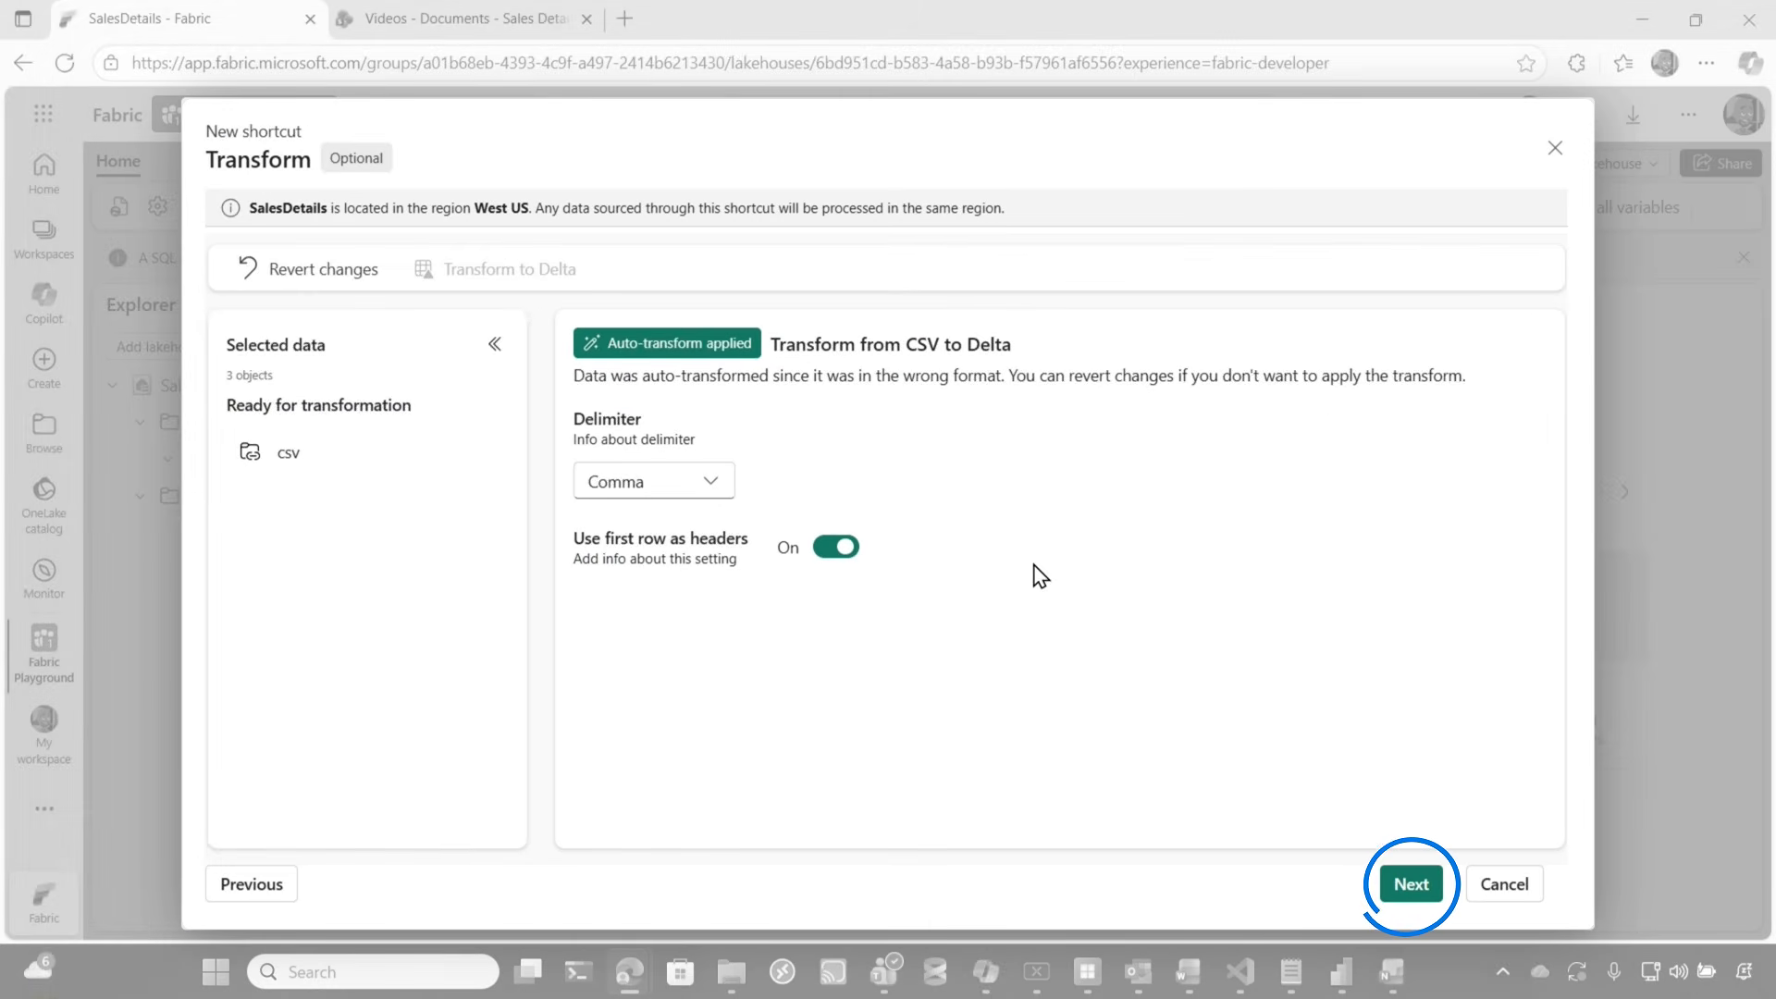
left_click(1410, 884)
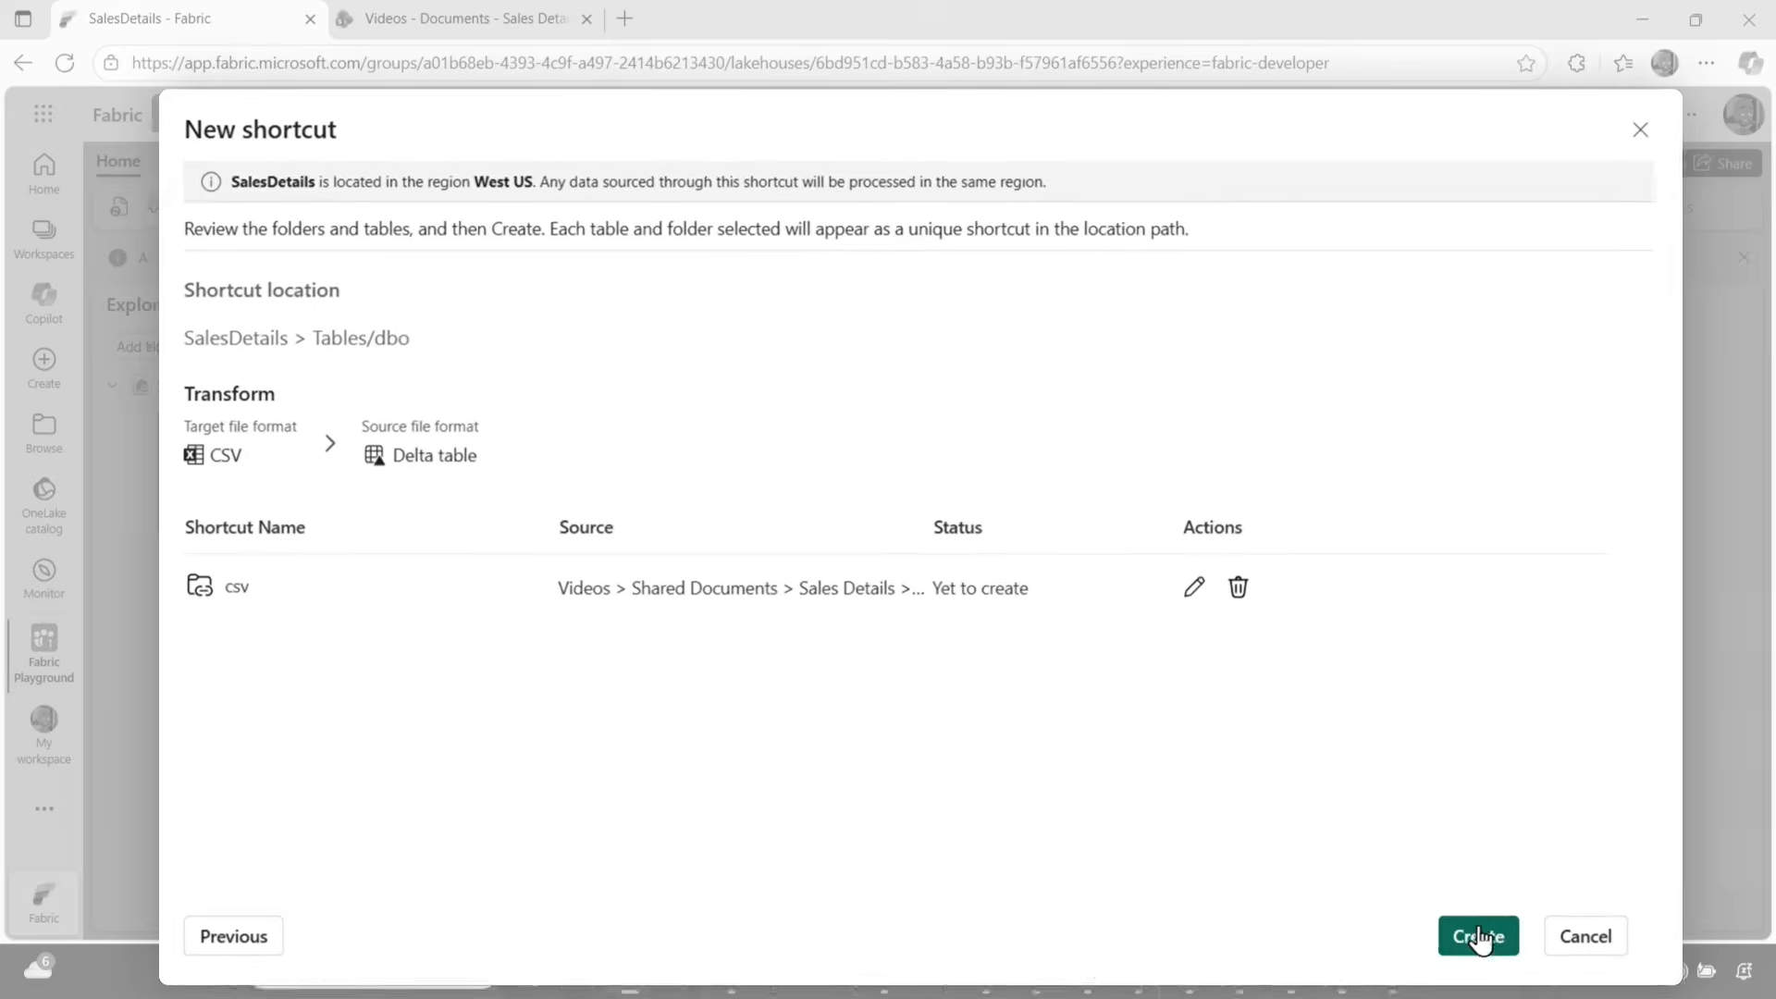
- Rename the csv shortcut to sales and create it
left_click(1446, 726)
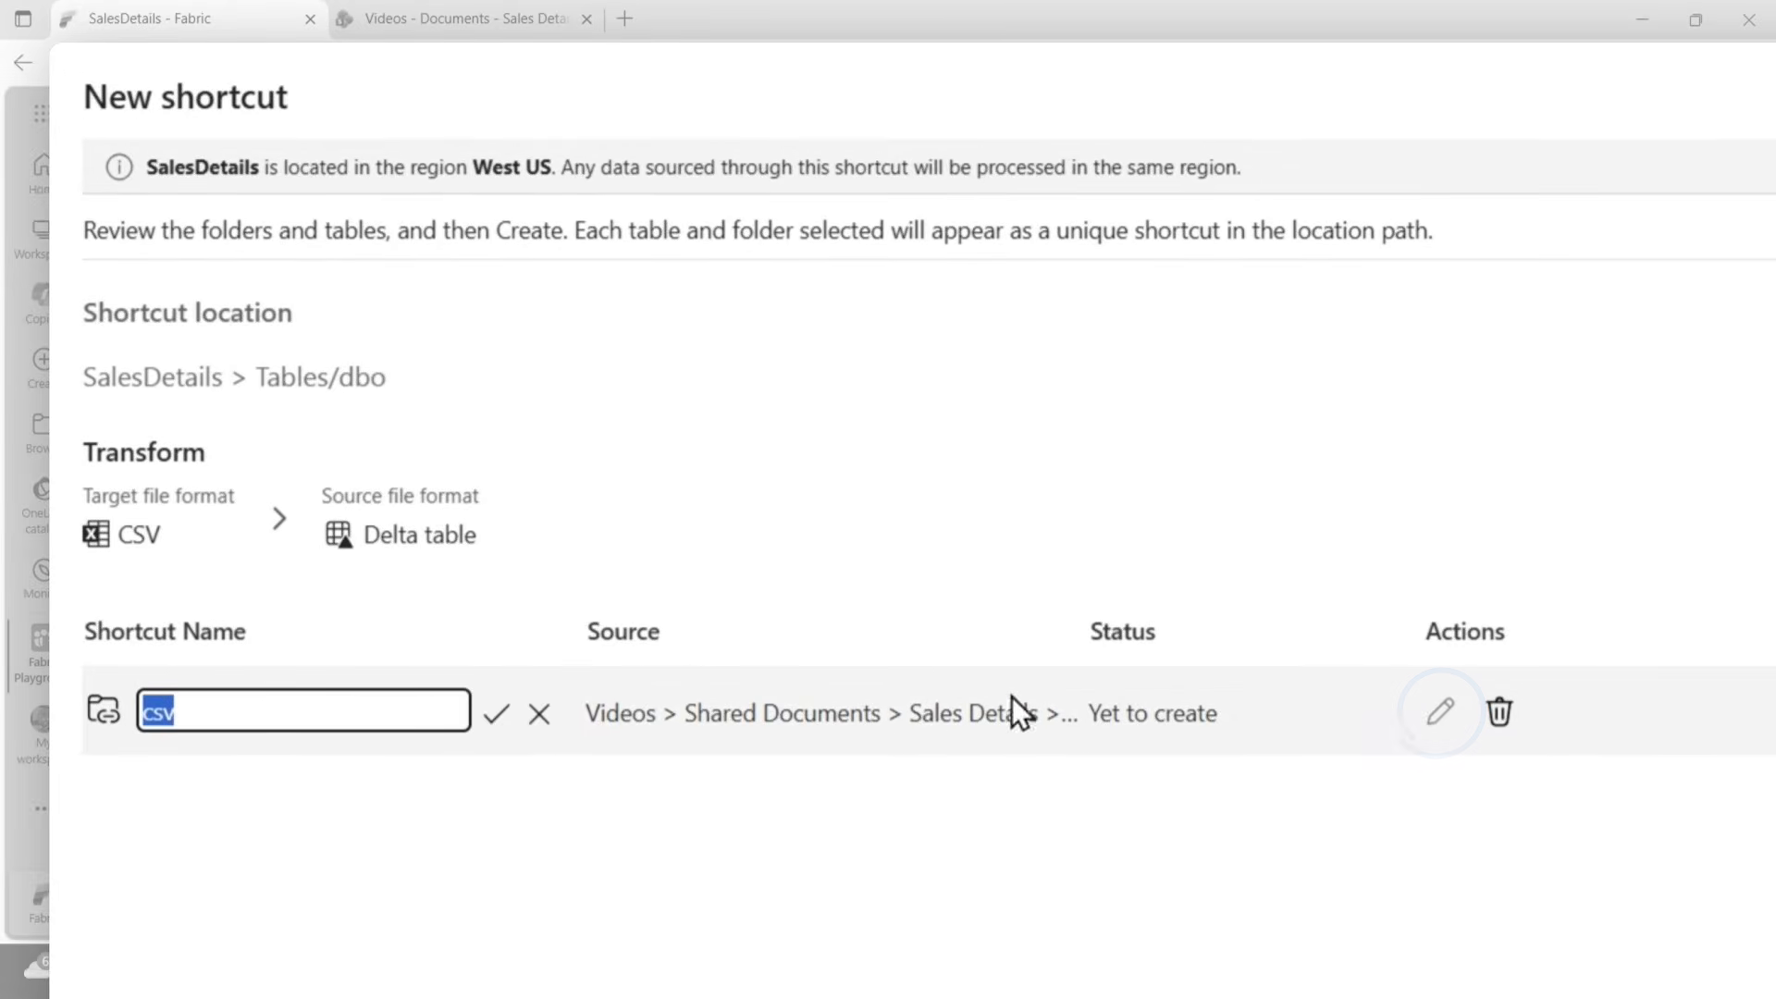
type("sales")
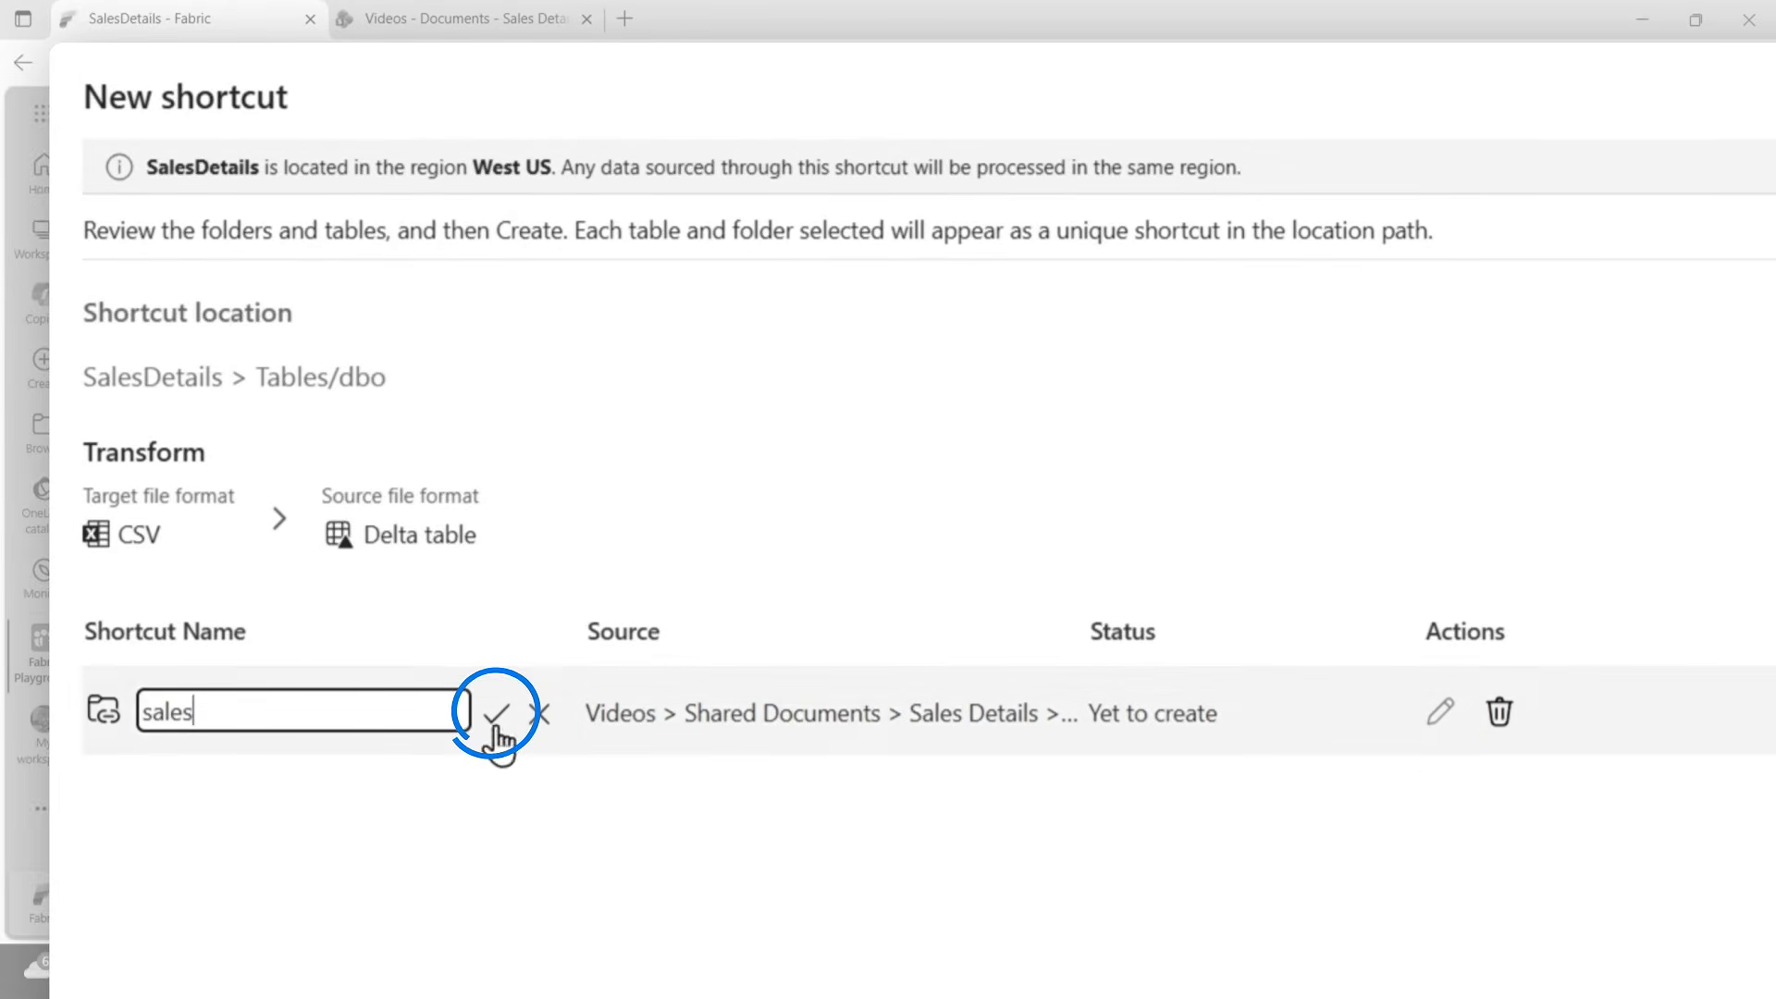
left_click(496, 714)
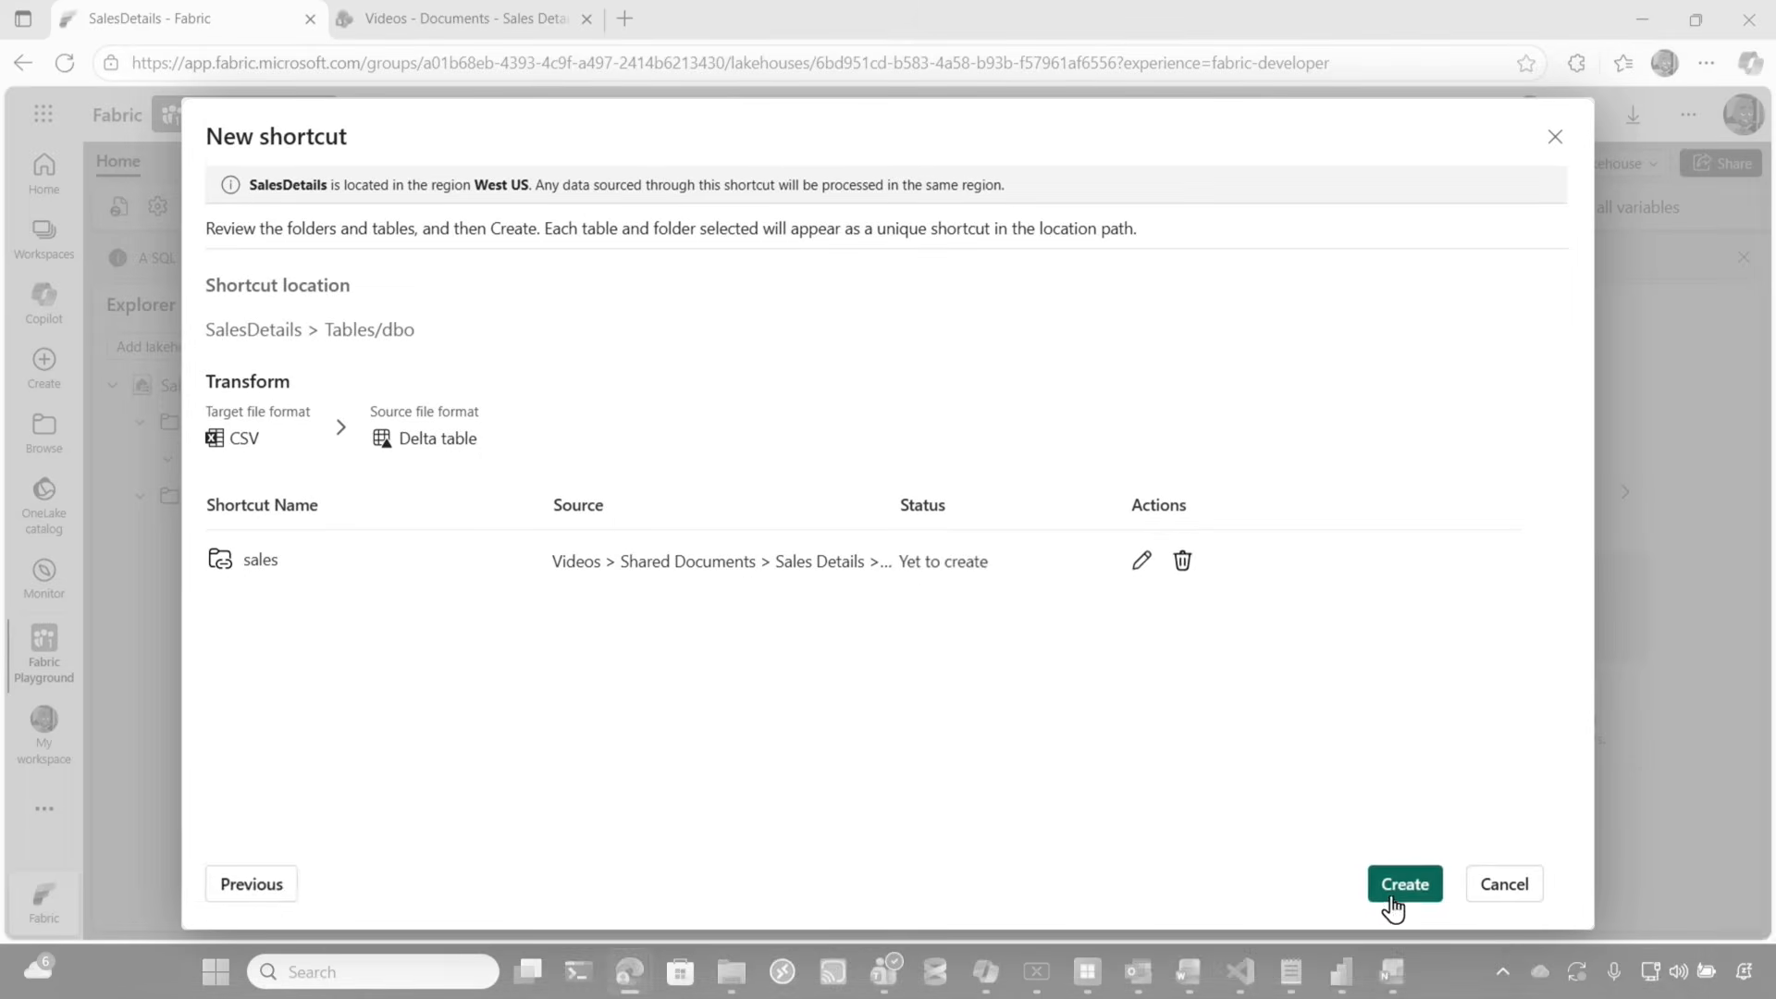
left_click(1403, 885)
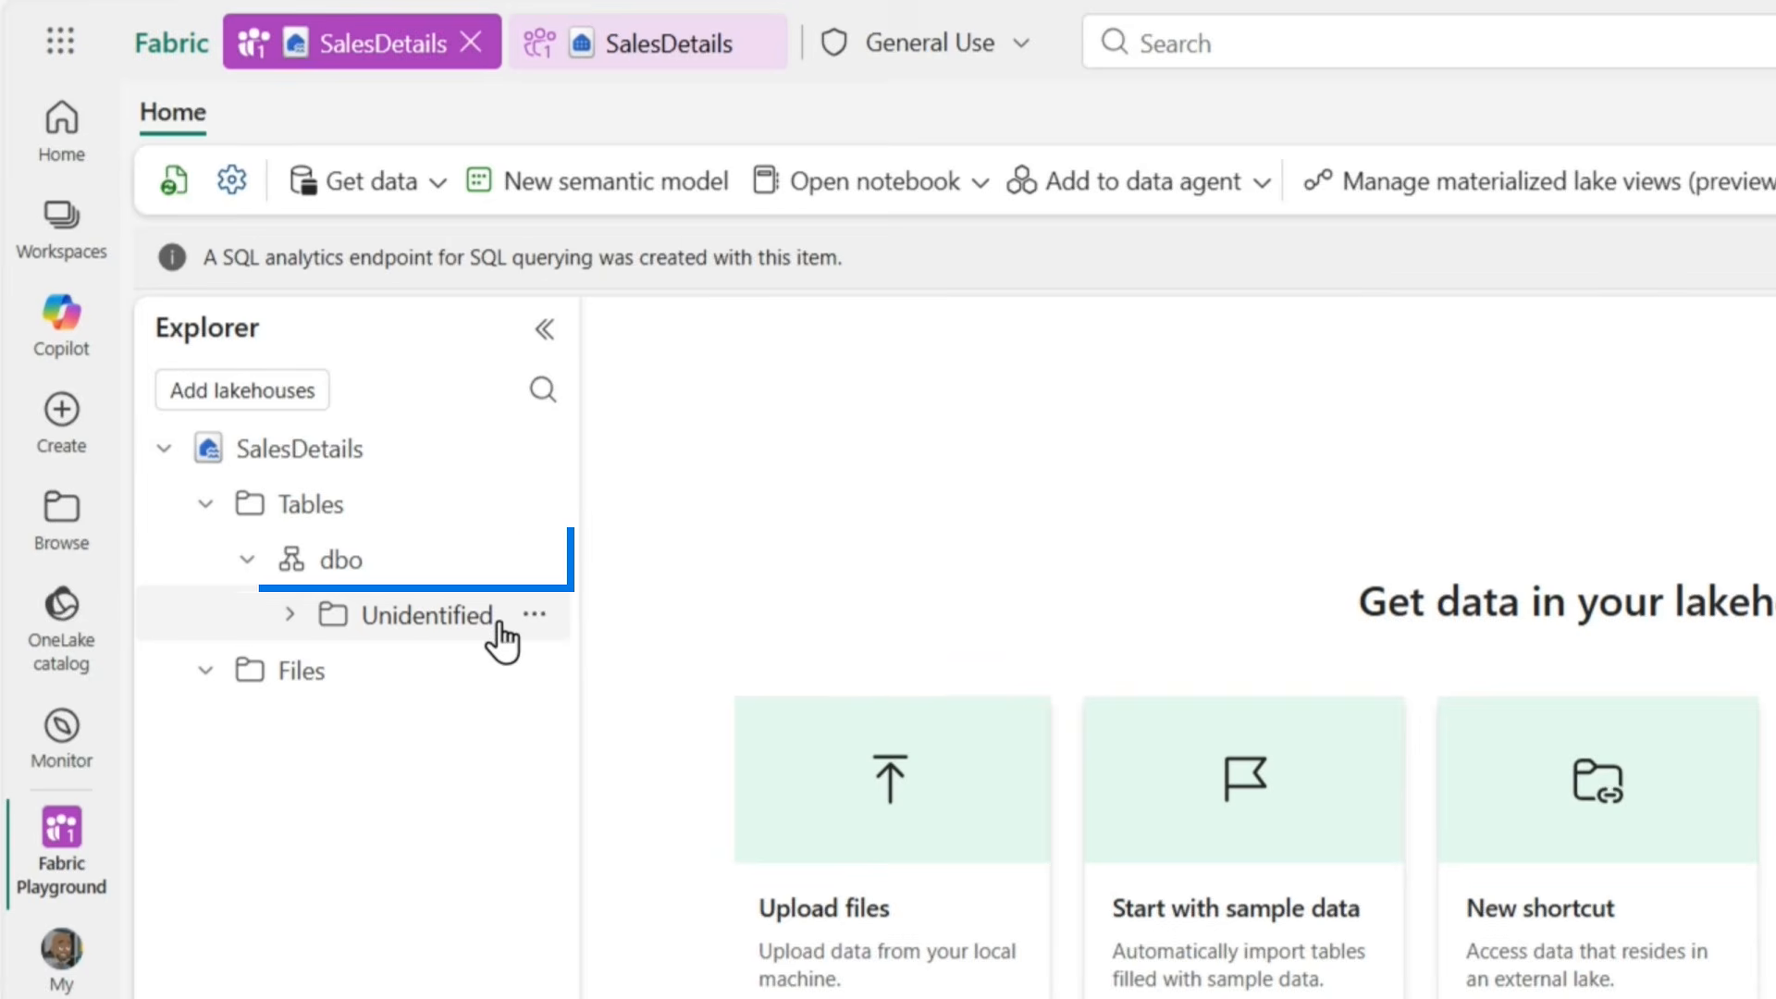
- Start another table shortcut in the dbo schema from SharePoint Folder (Preview), using the existing sharepoint_Sales_Info connection
left_click(532, 561)
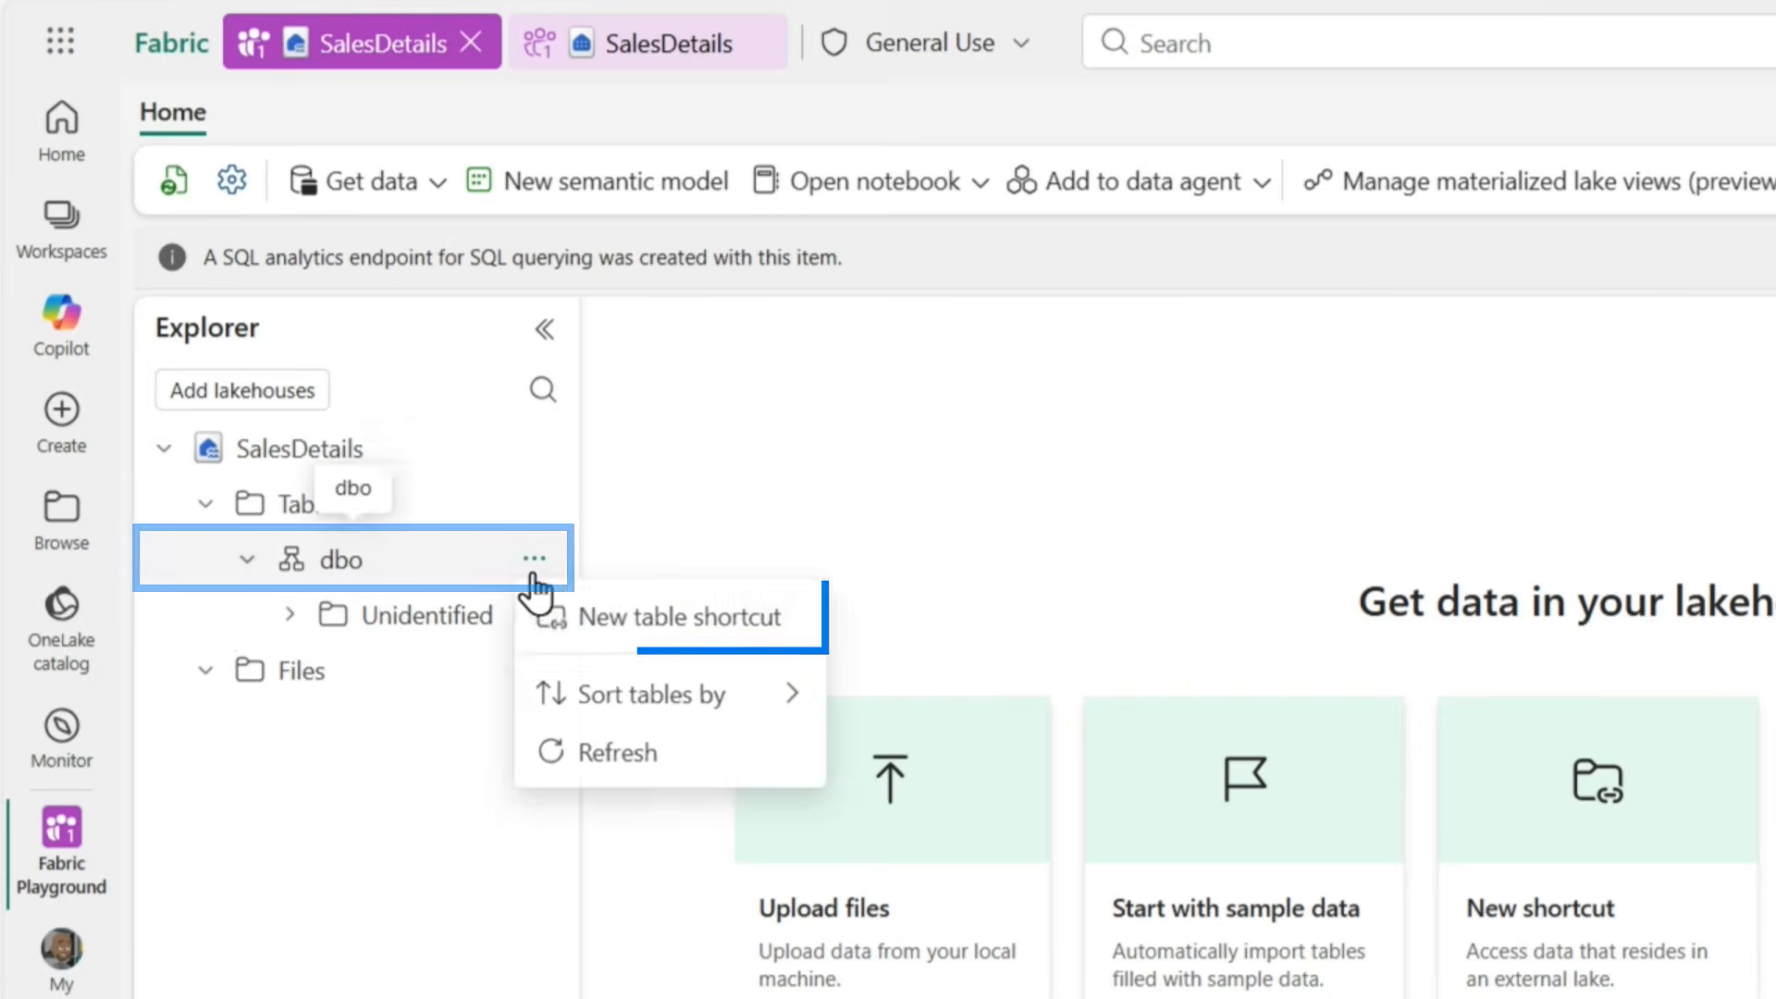
left_click(635, 617)
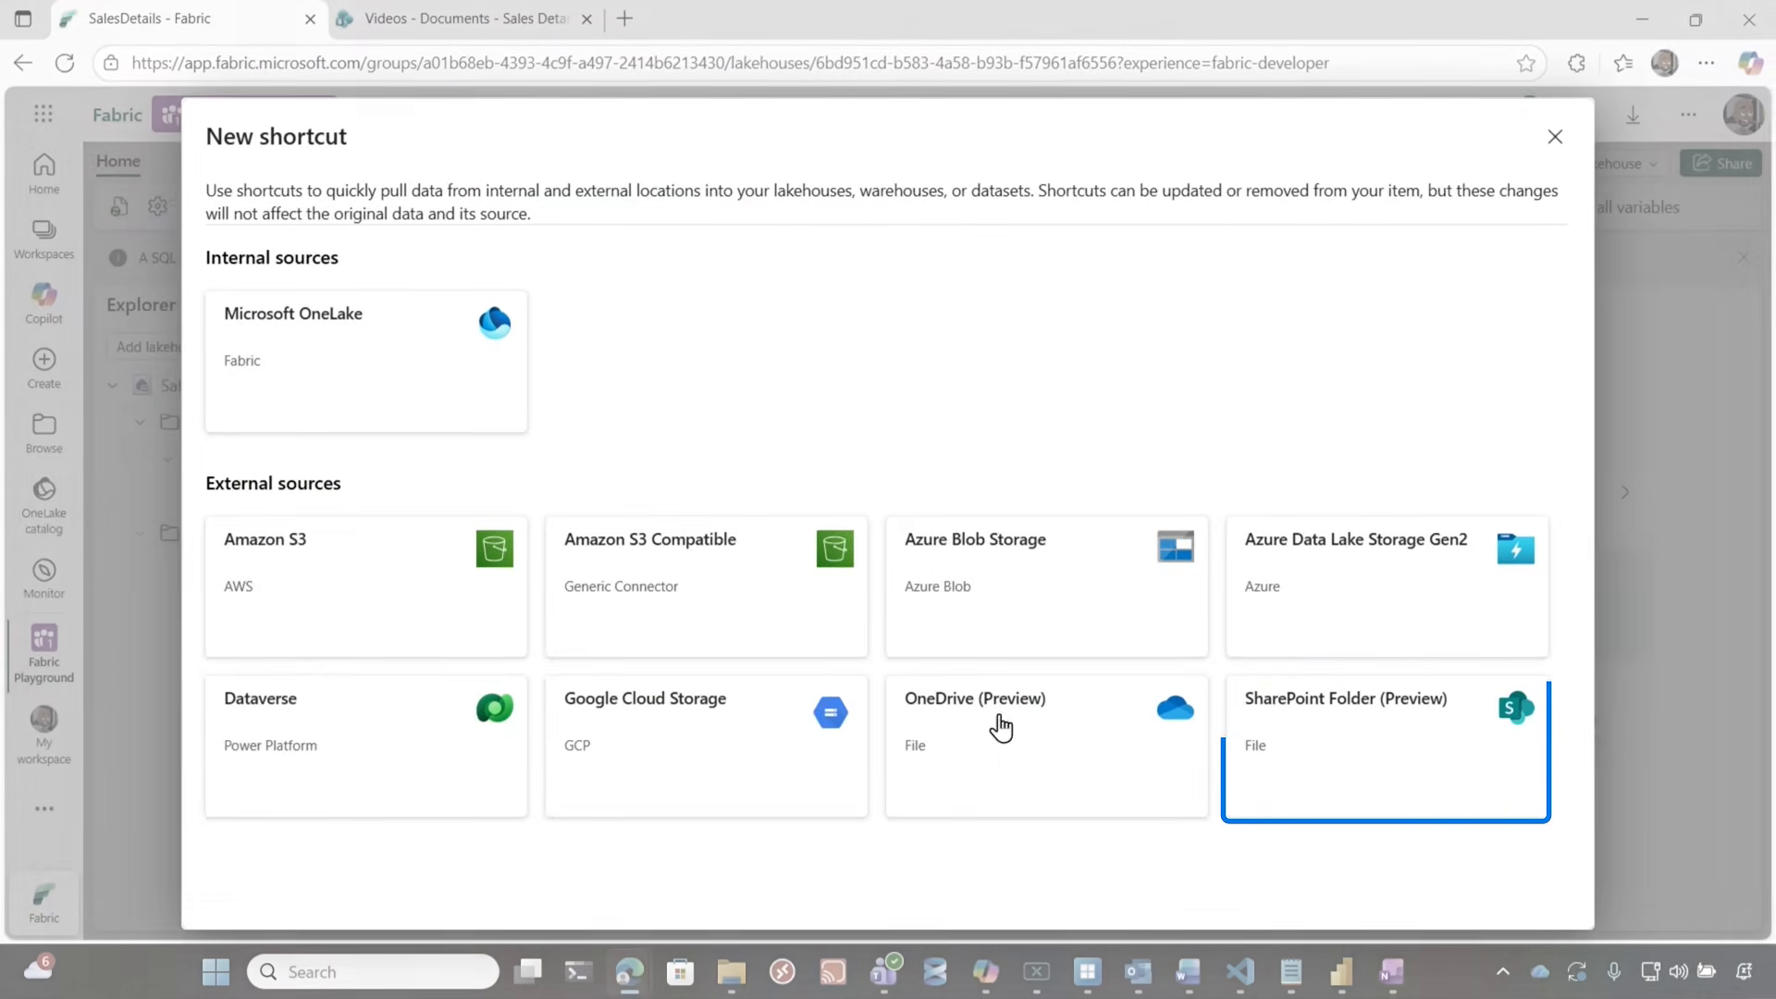
left_click(1352, 764)
left_click(790, 320)
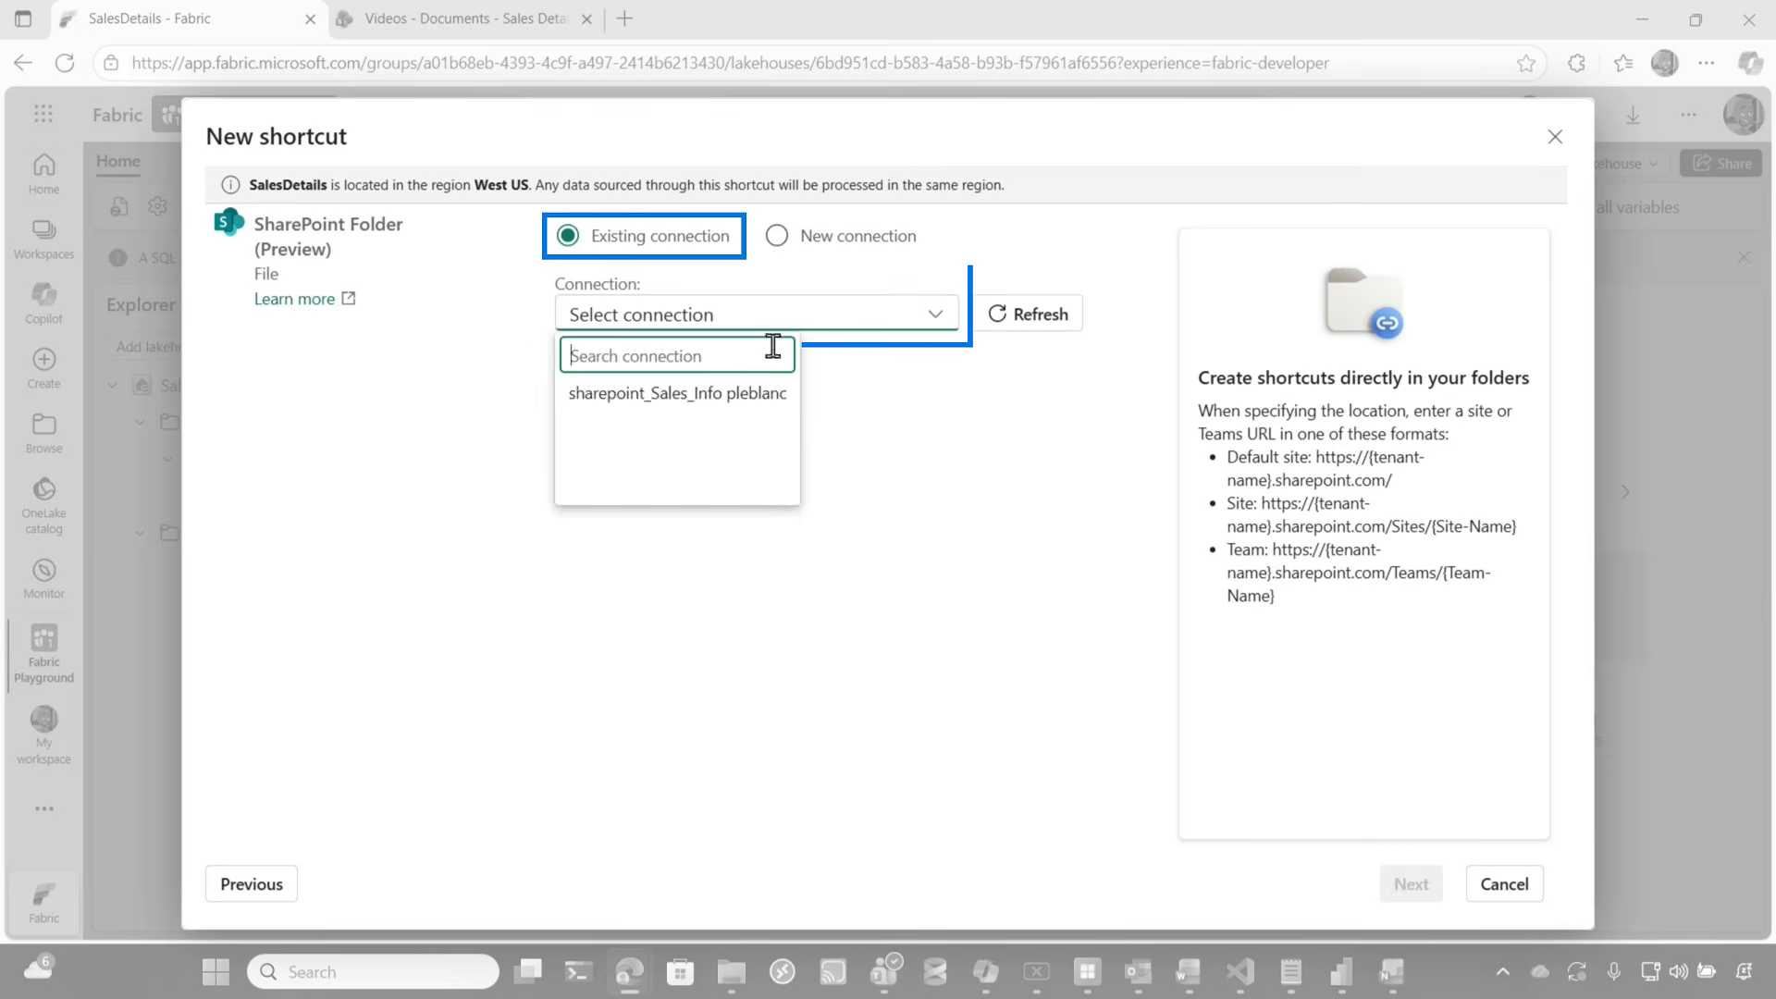
left_click(750, 393)
left_click(1410, 883)
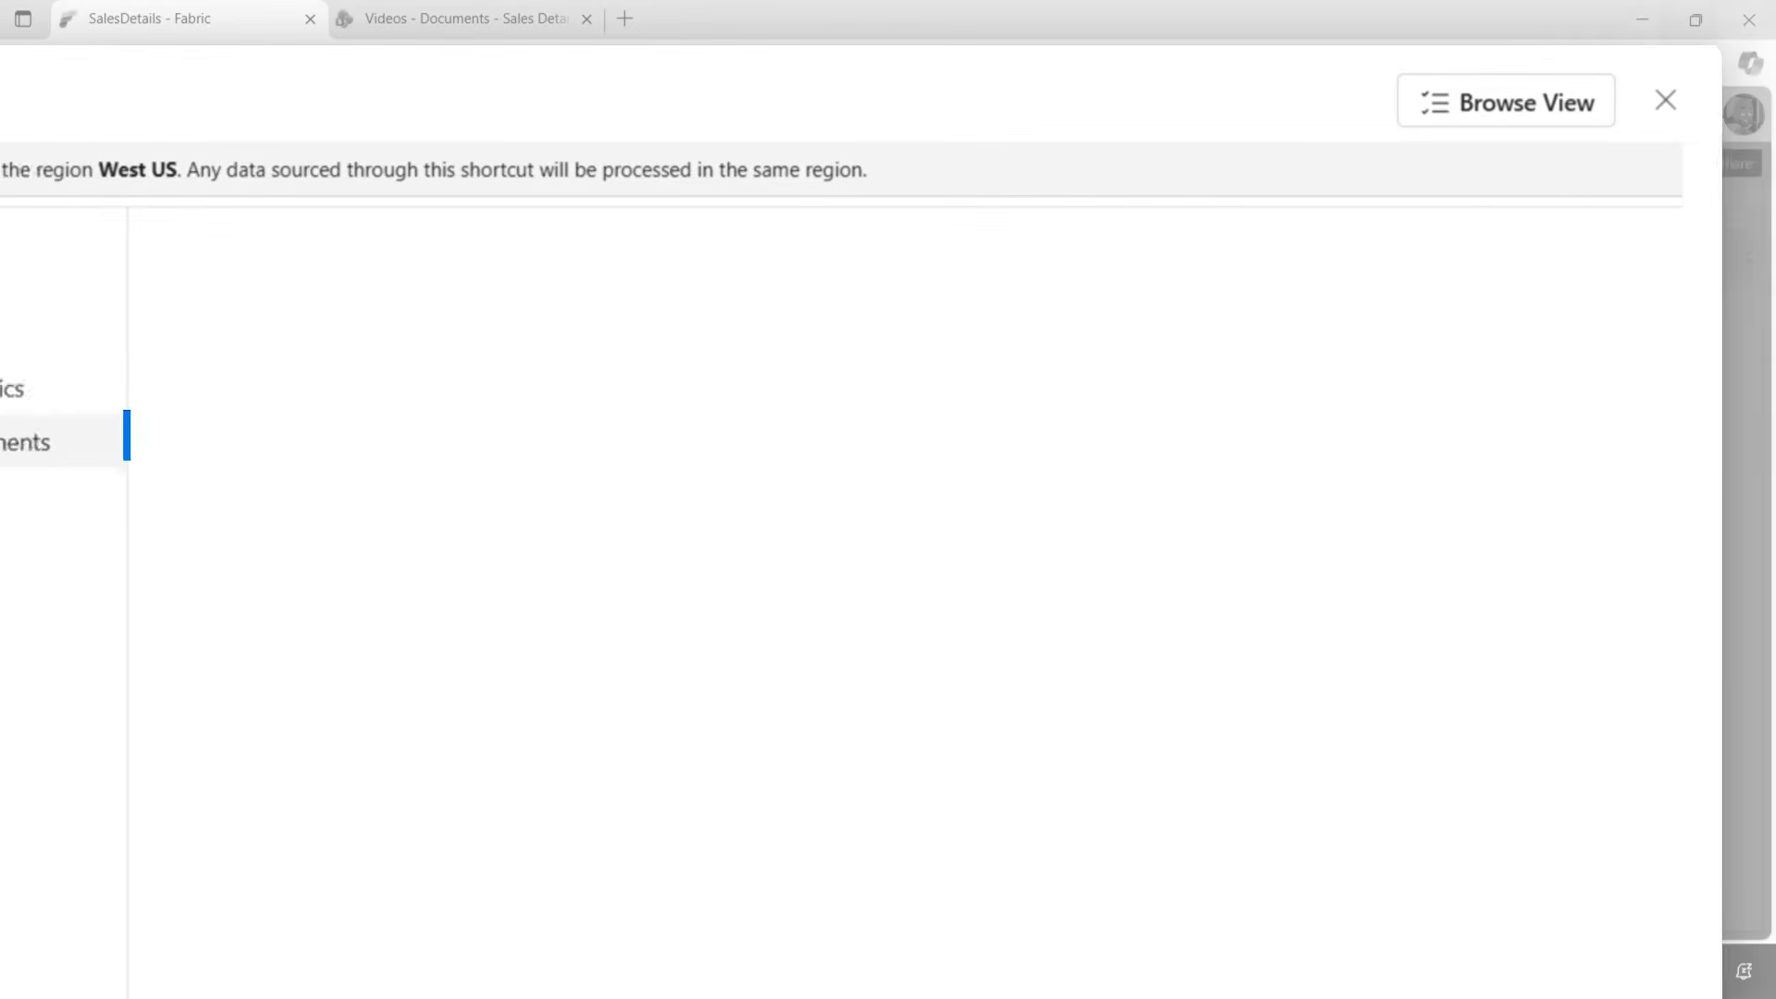
- Select the txt folder in Shared Documents > Sales Details as the shortcut's source
left_click(128, 442)
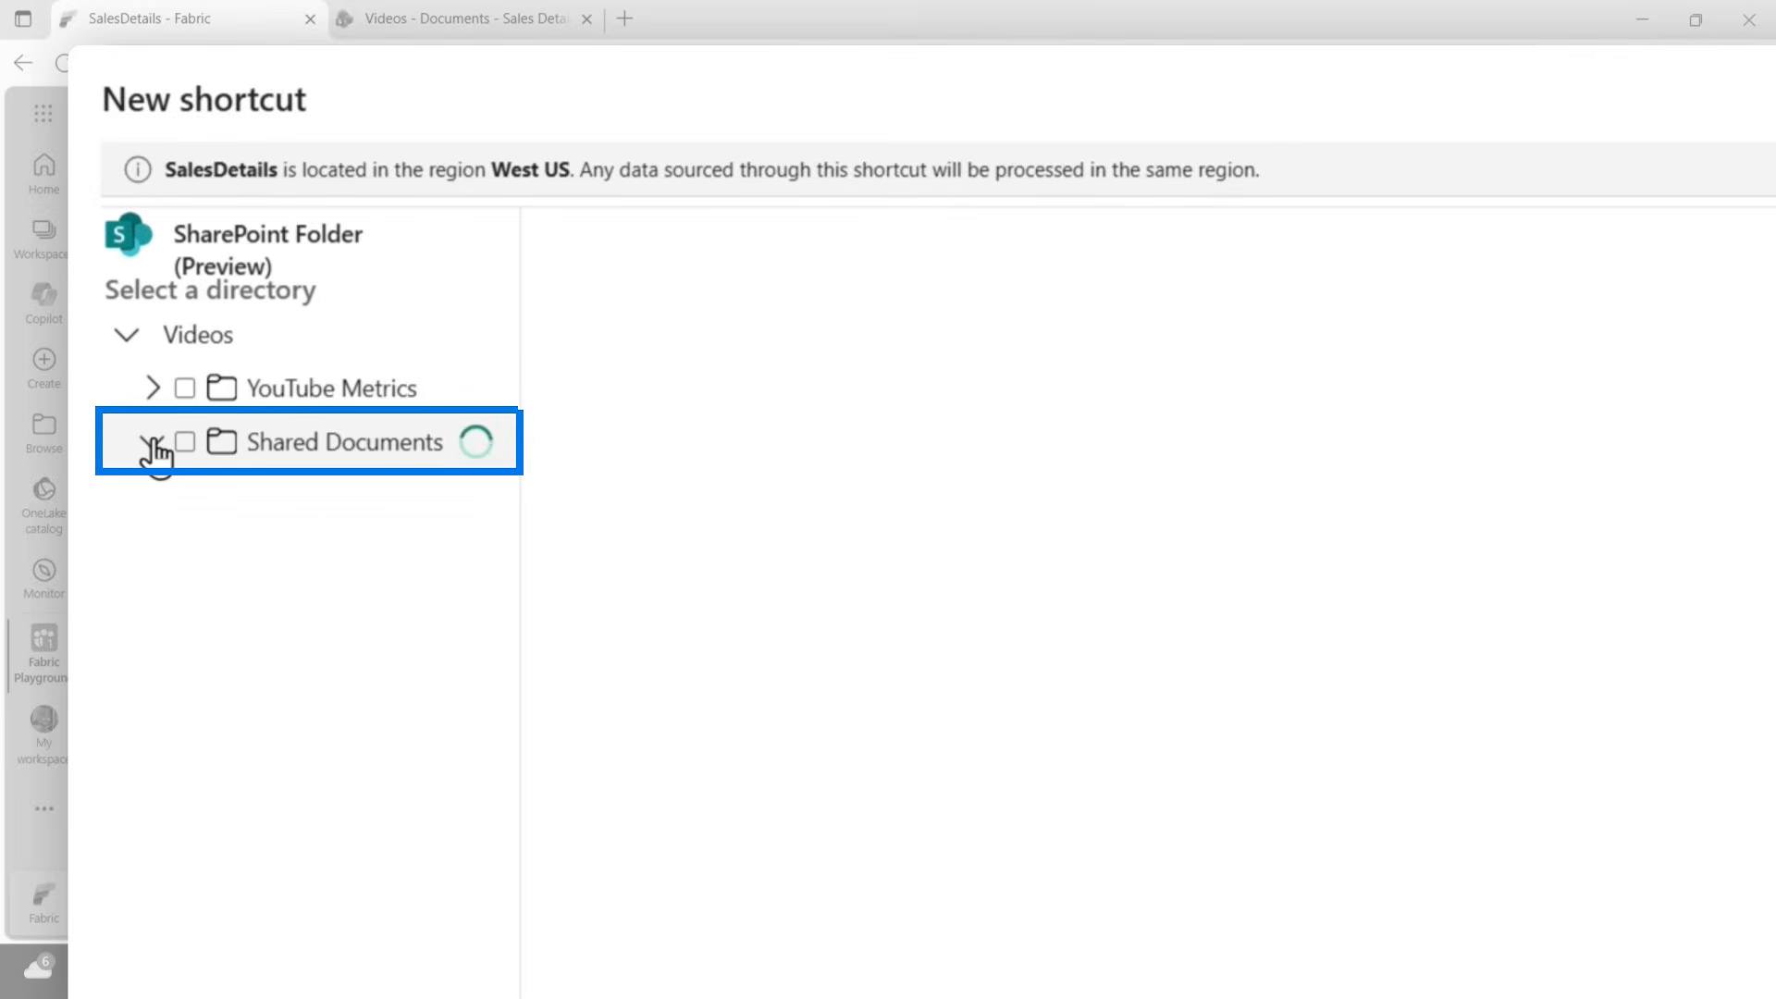
left_click(176, 658)
left_click(239, 766)
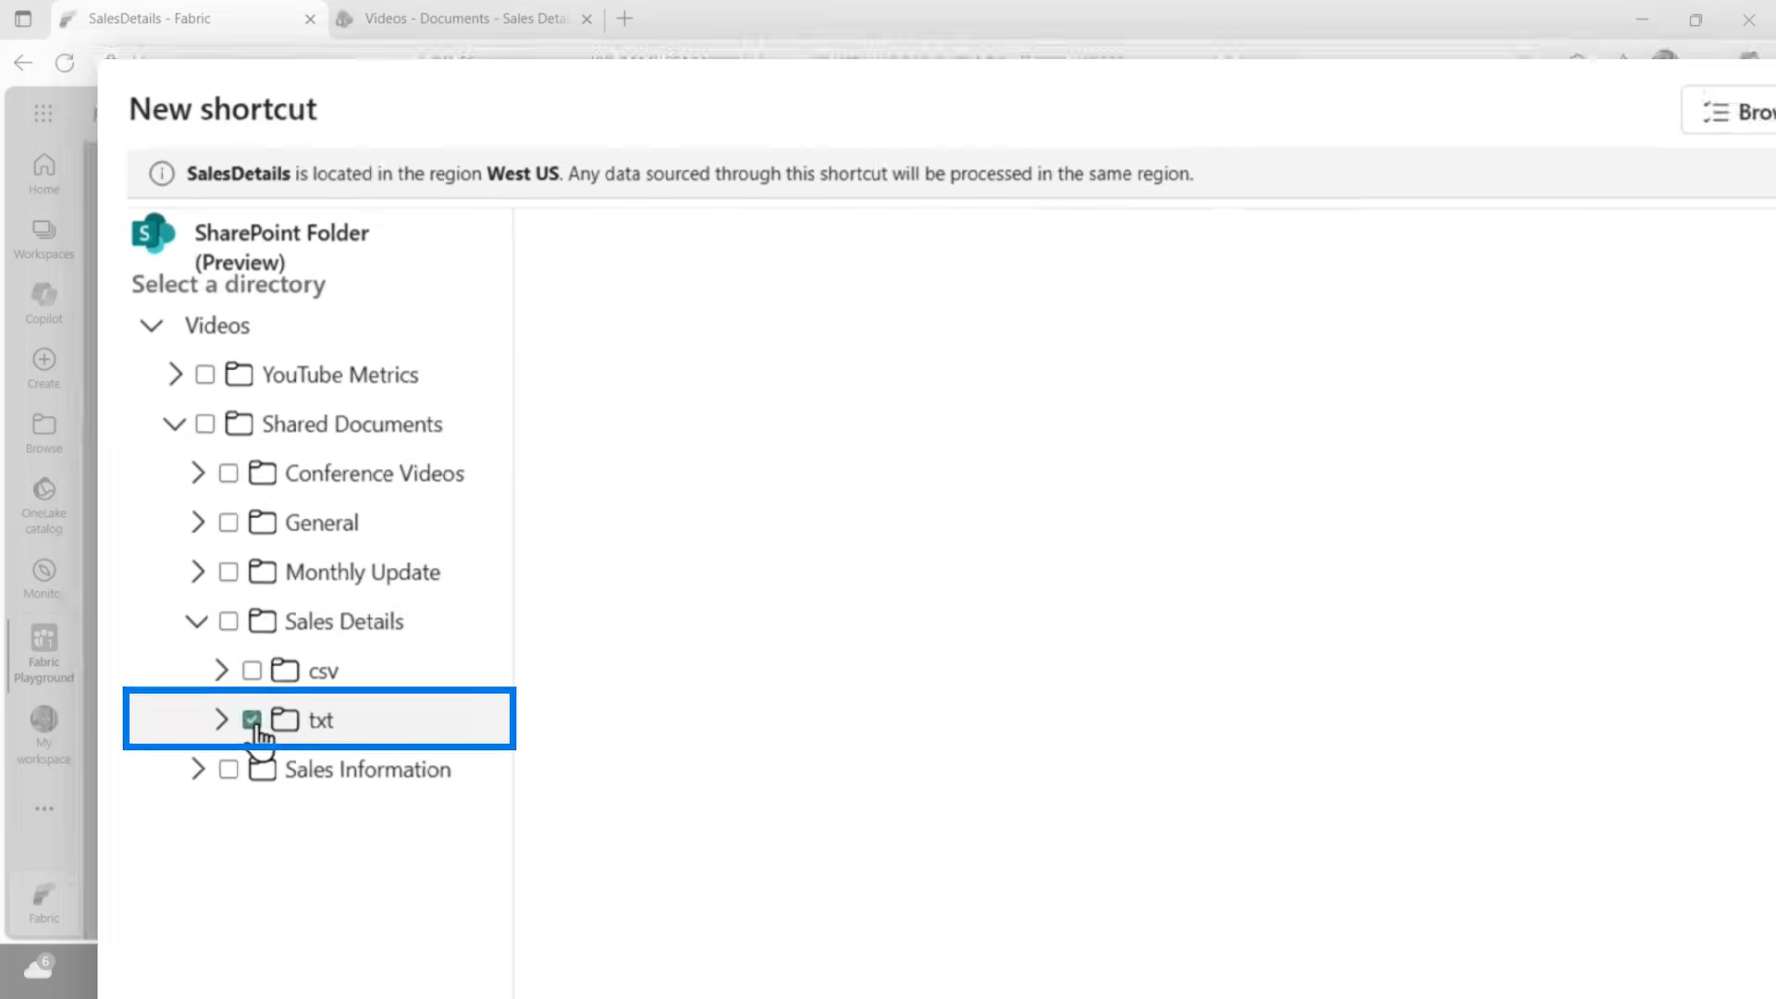
- Create the txt folder shortcut with the Sentiment AI transform under the name orders_feedback_txt
left_click(1406, 886)
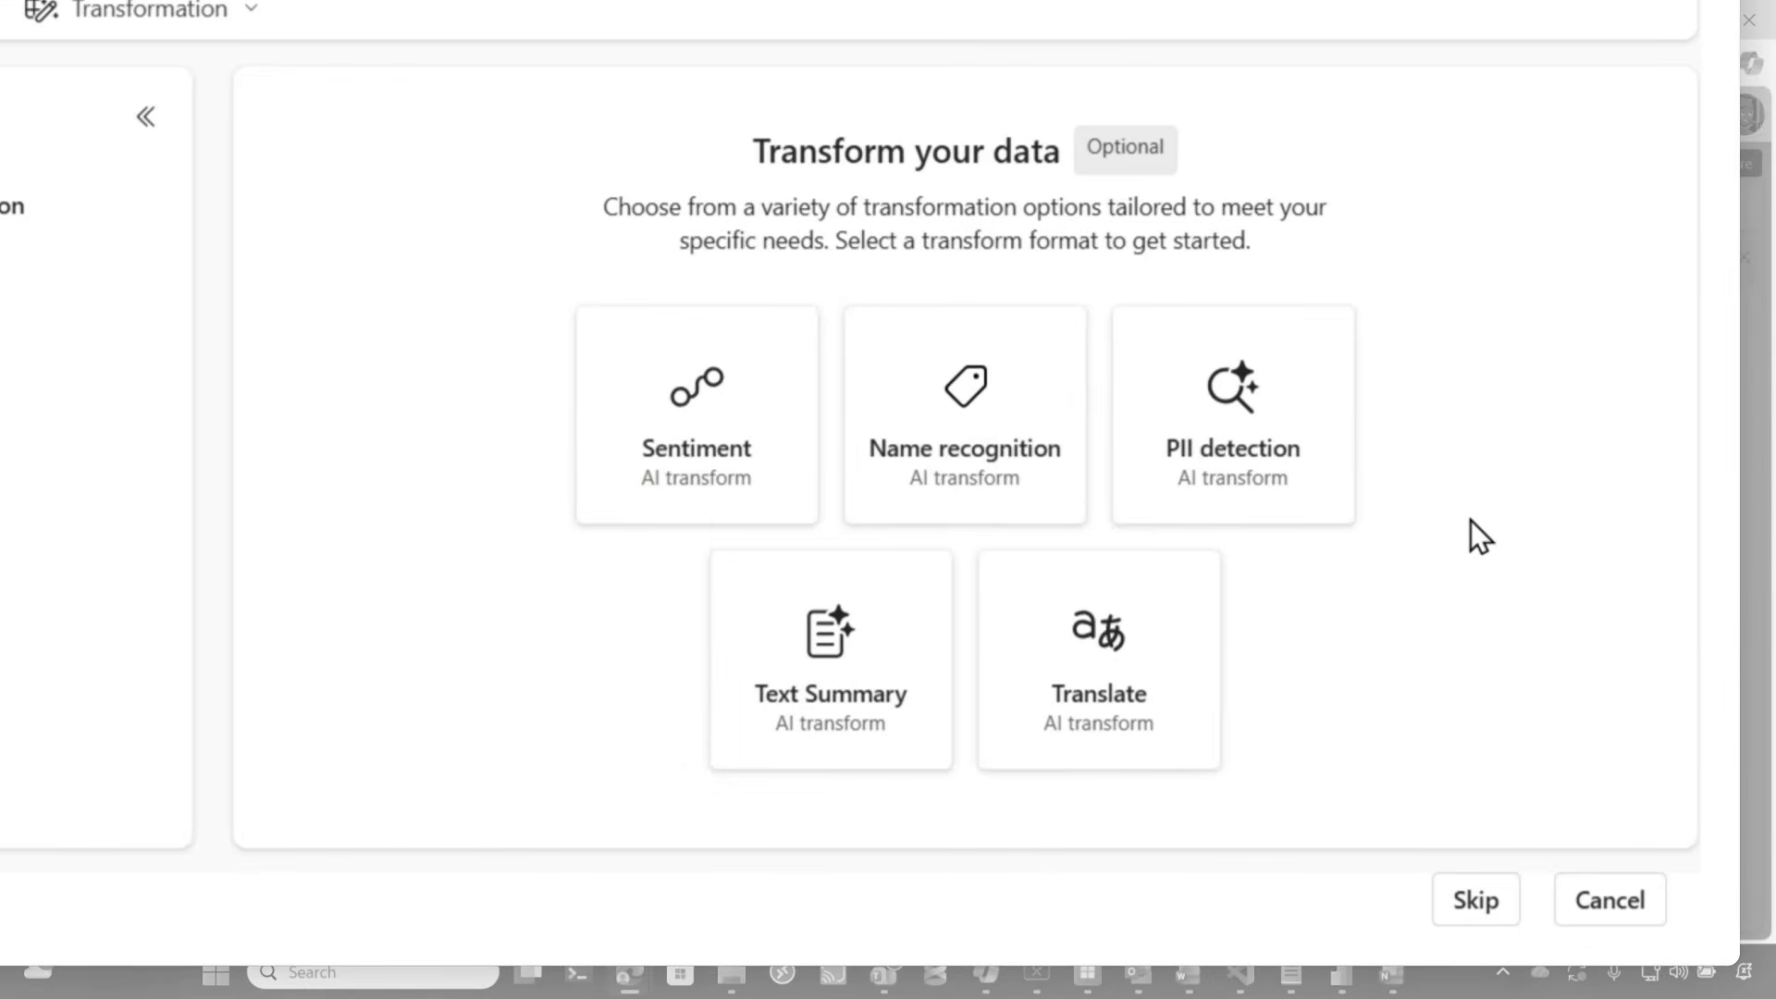
left_click(697, 436)
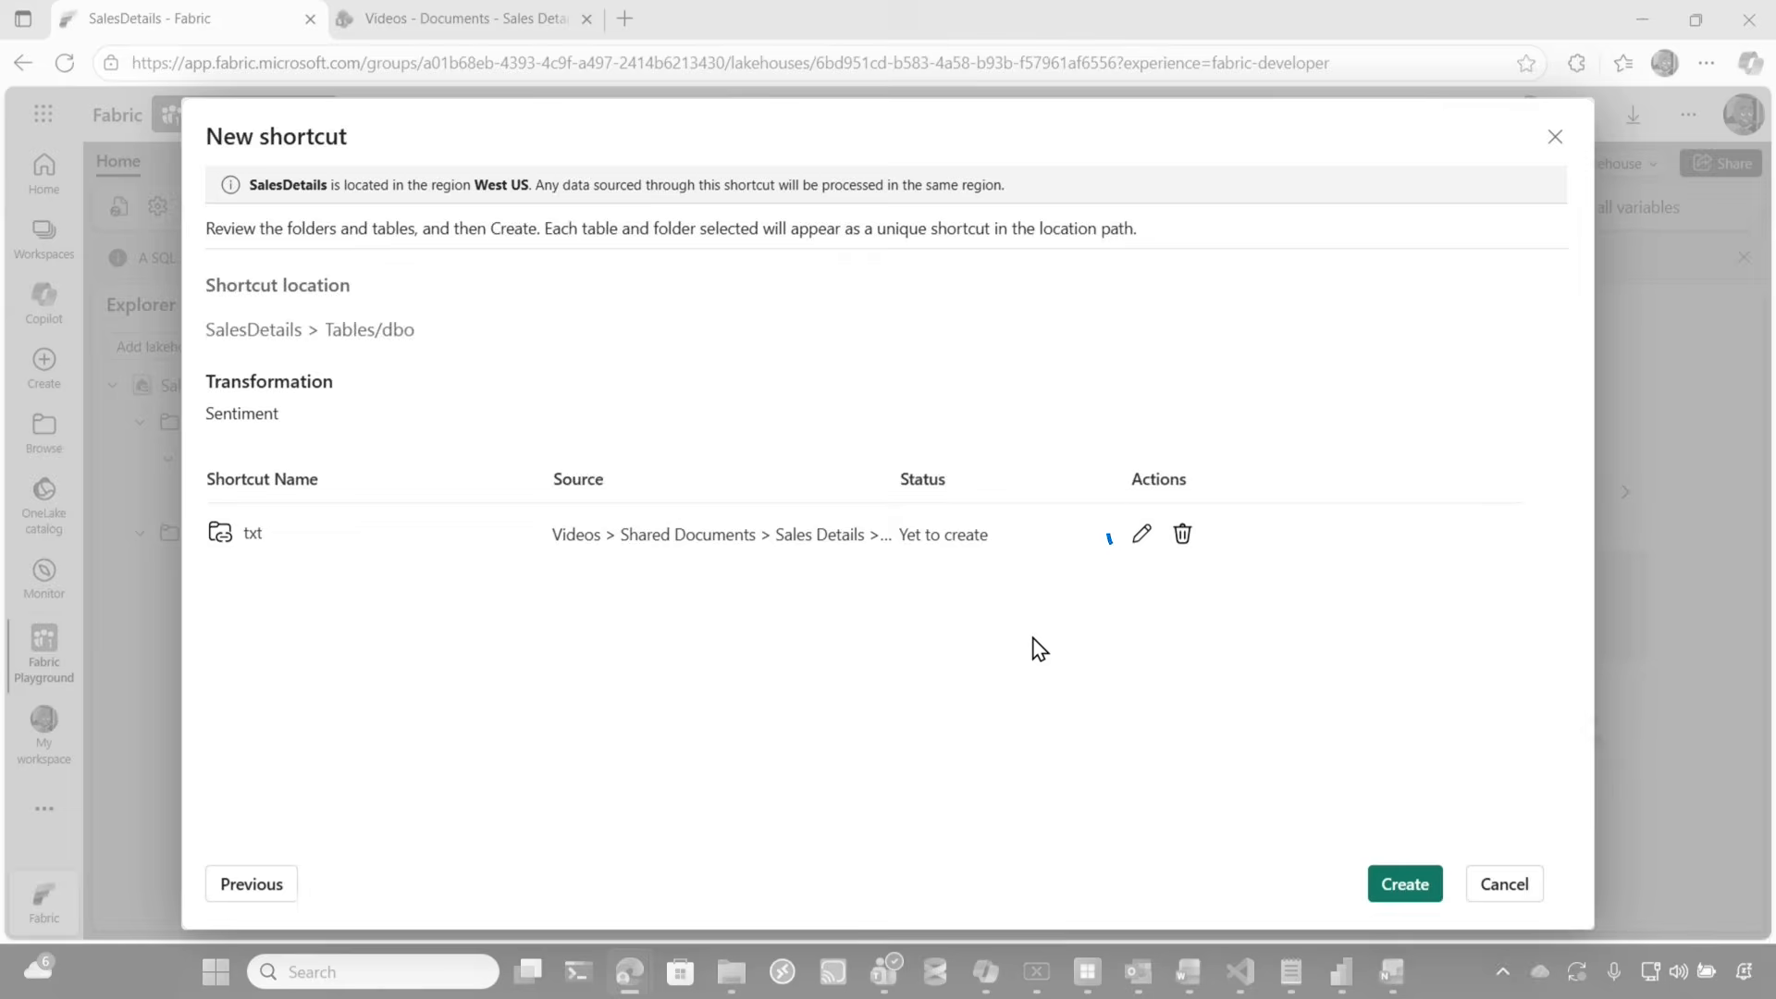
left_click(1167, 519)
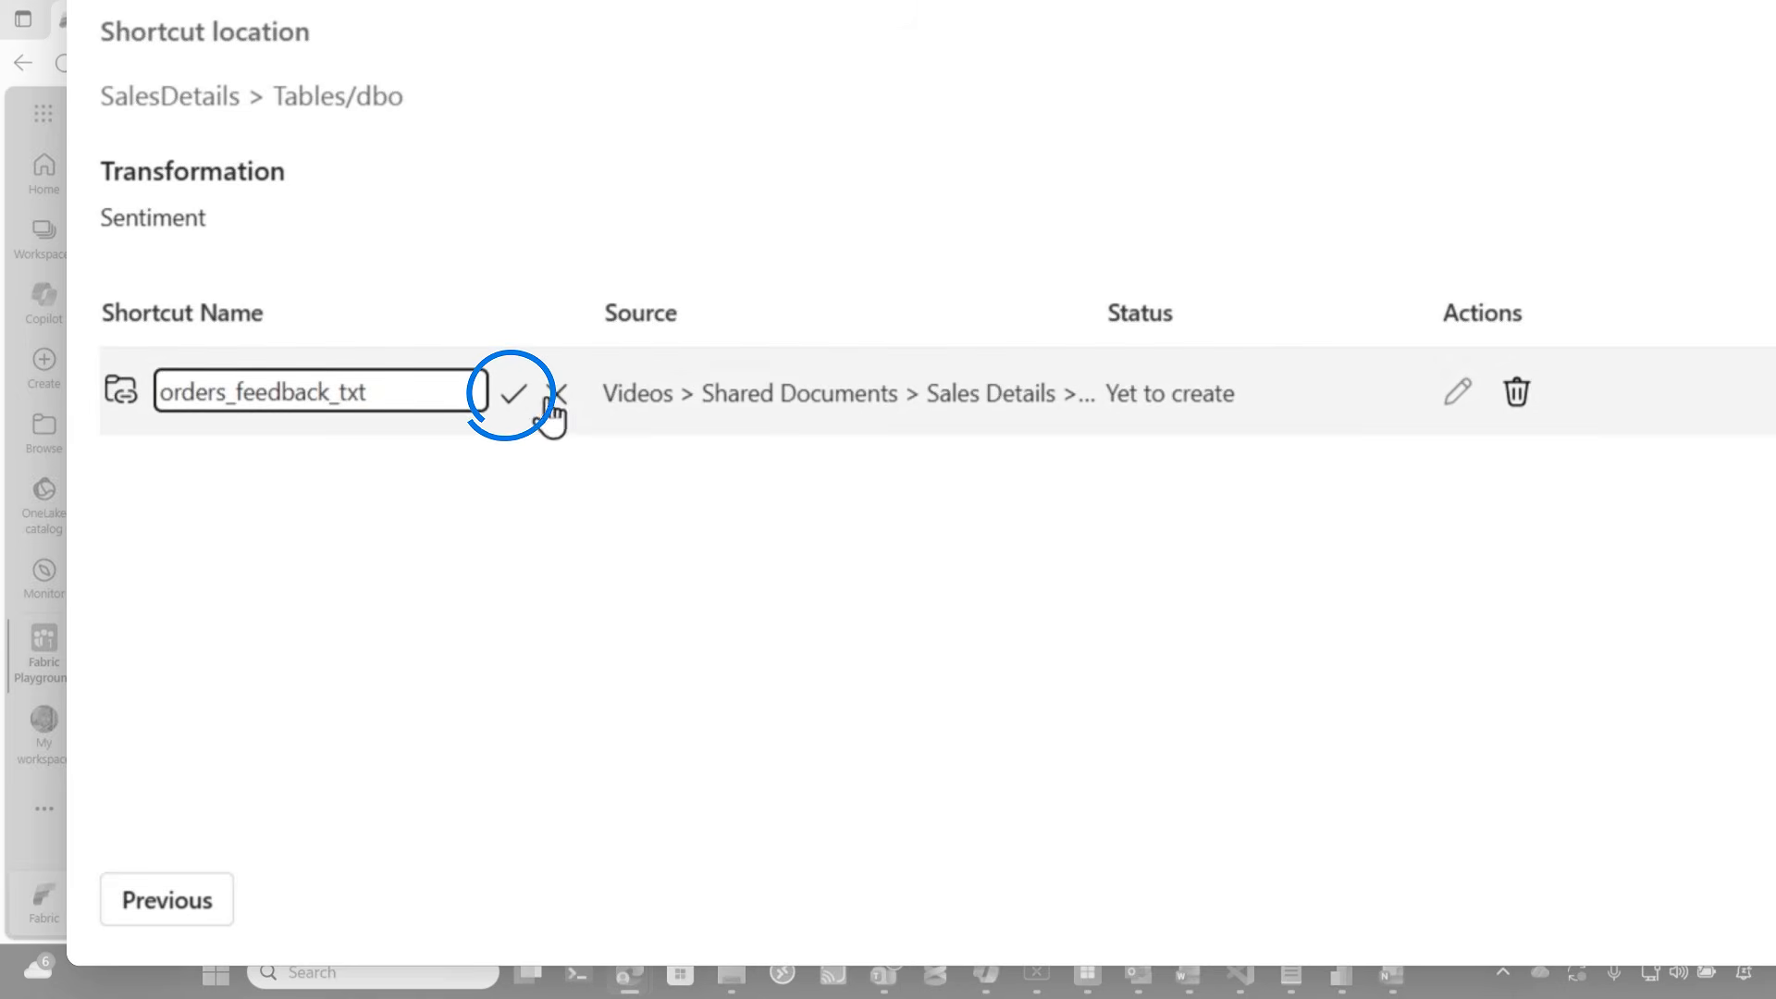
left_click(514, 393)
left_click(1382, 880)
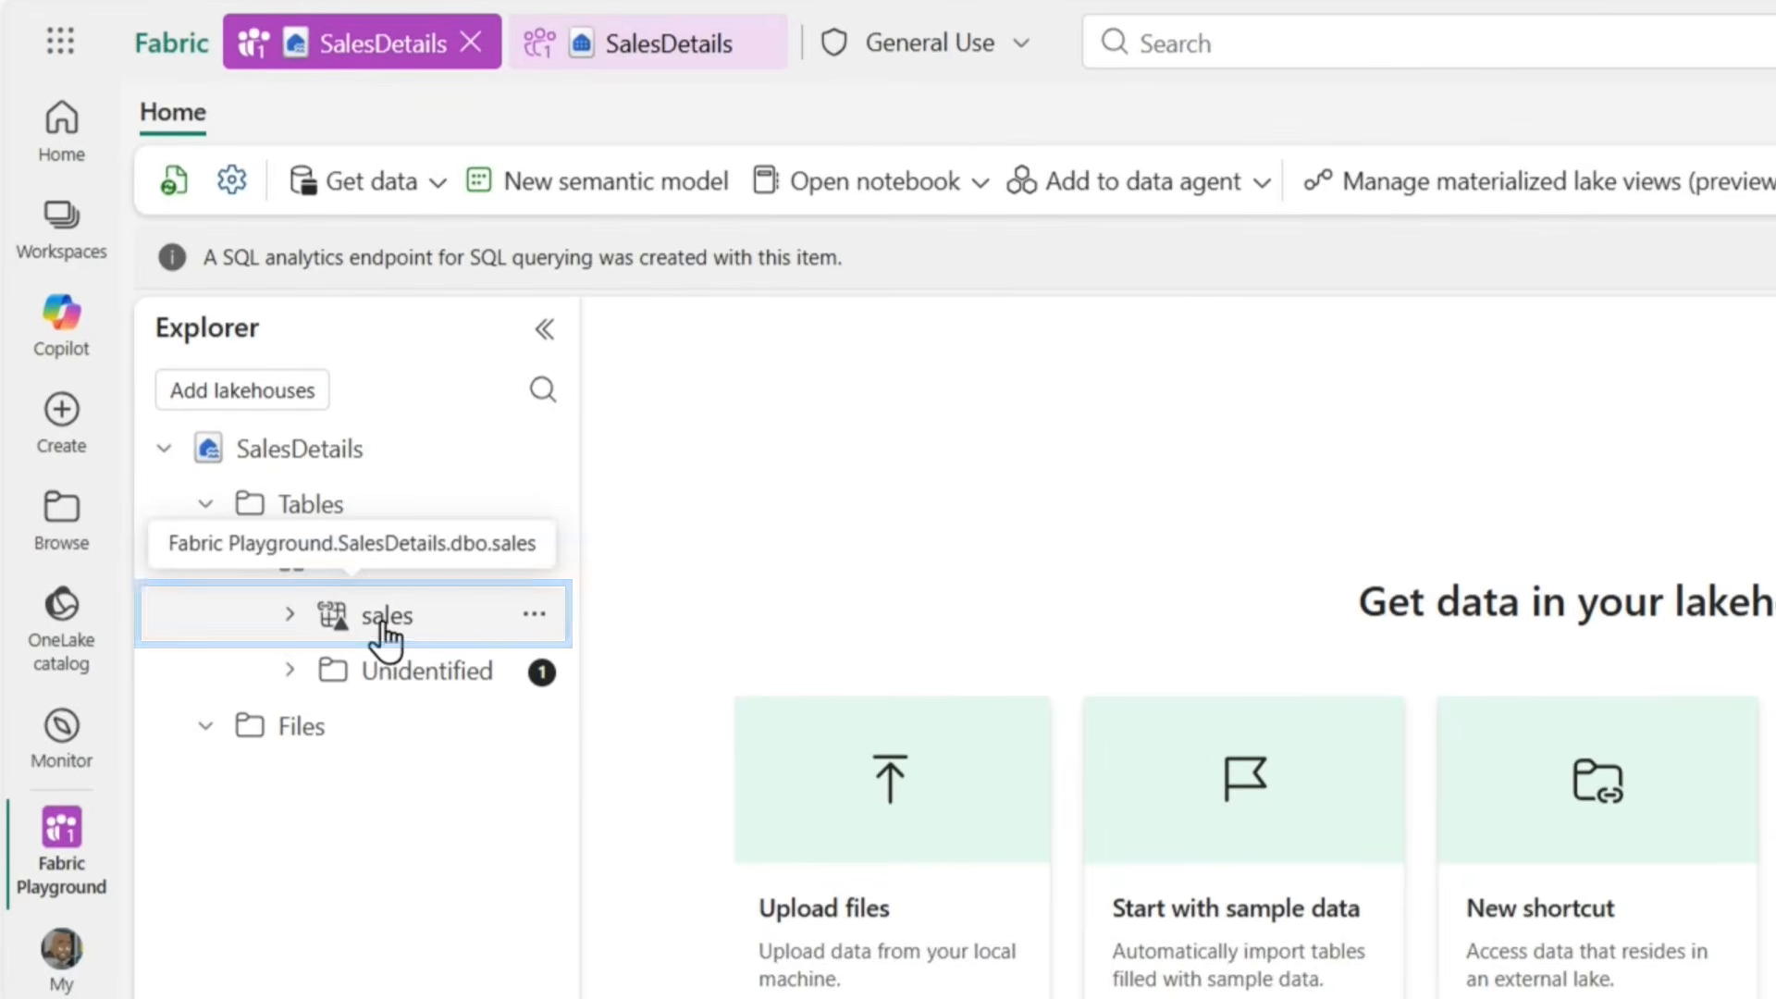
- Preview the sales table's data and inspect the Unidentified folder under the dbo schema
left_click(385, 636)
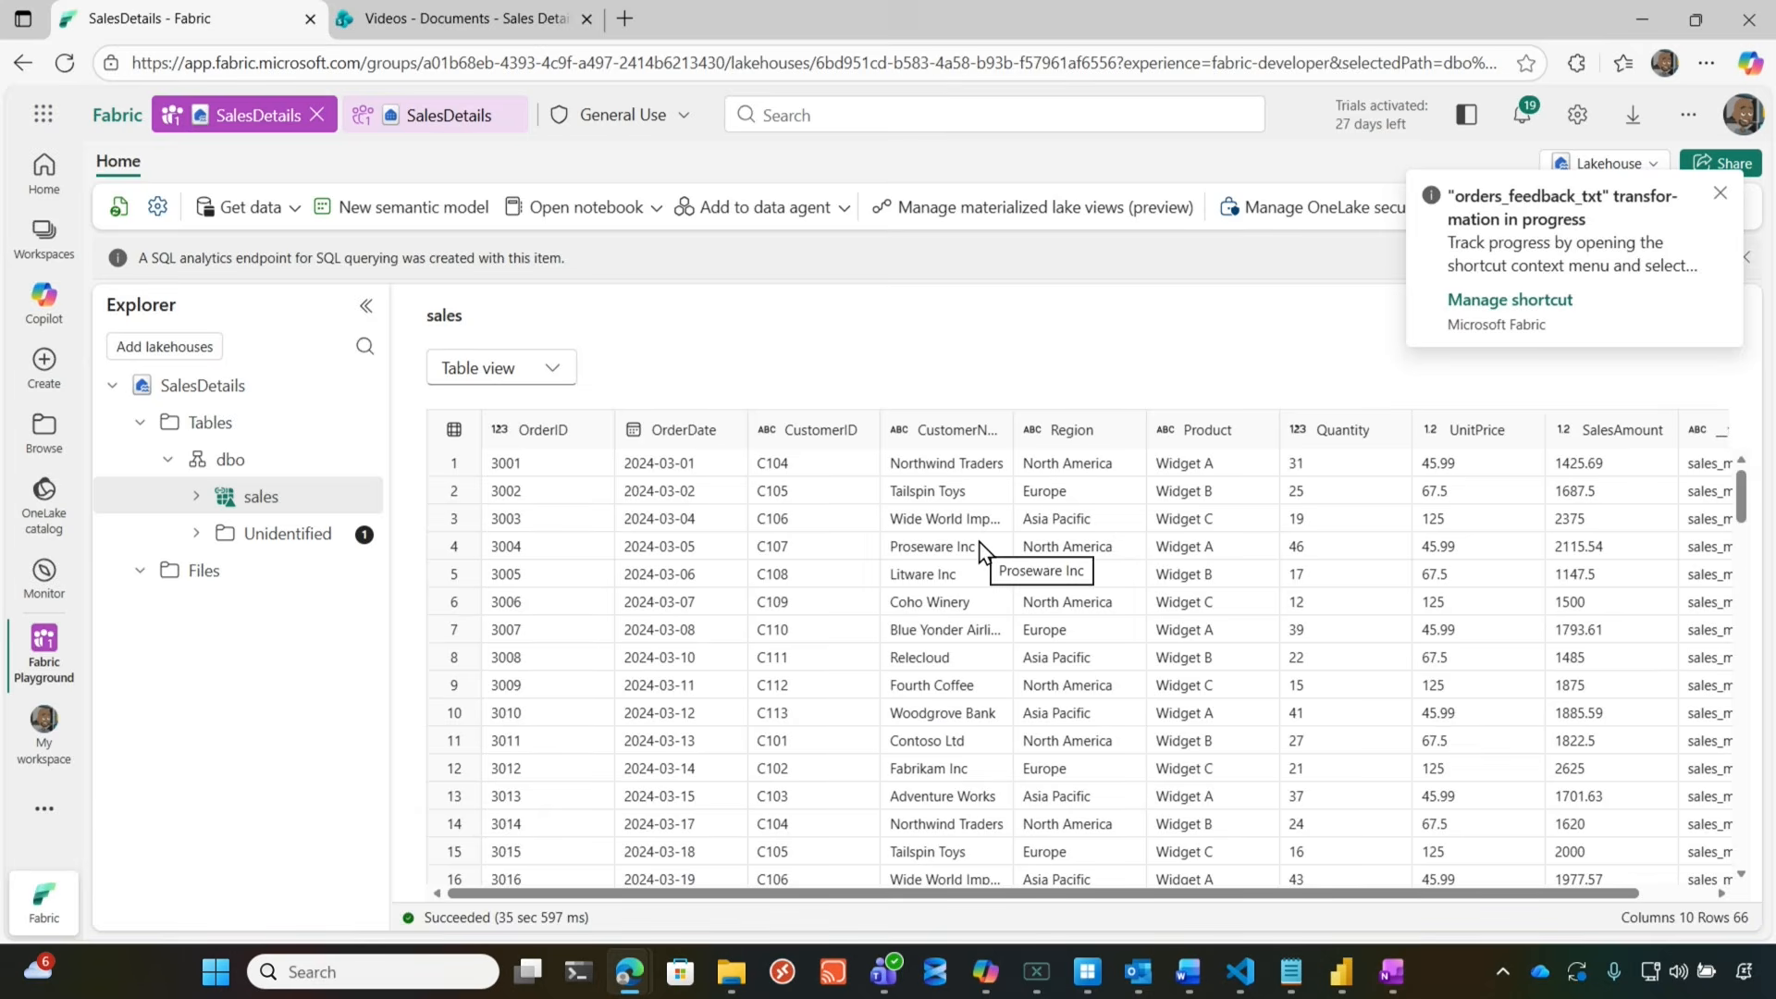
left_click_drag(1370, 893, 1234, 893)
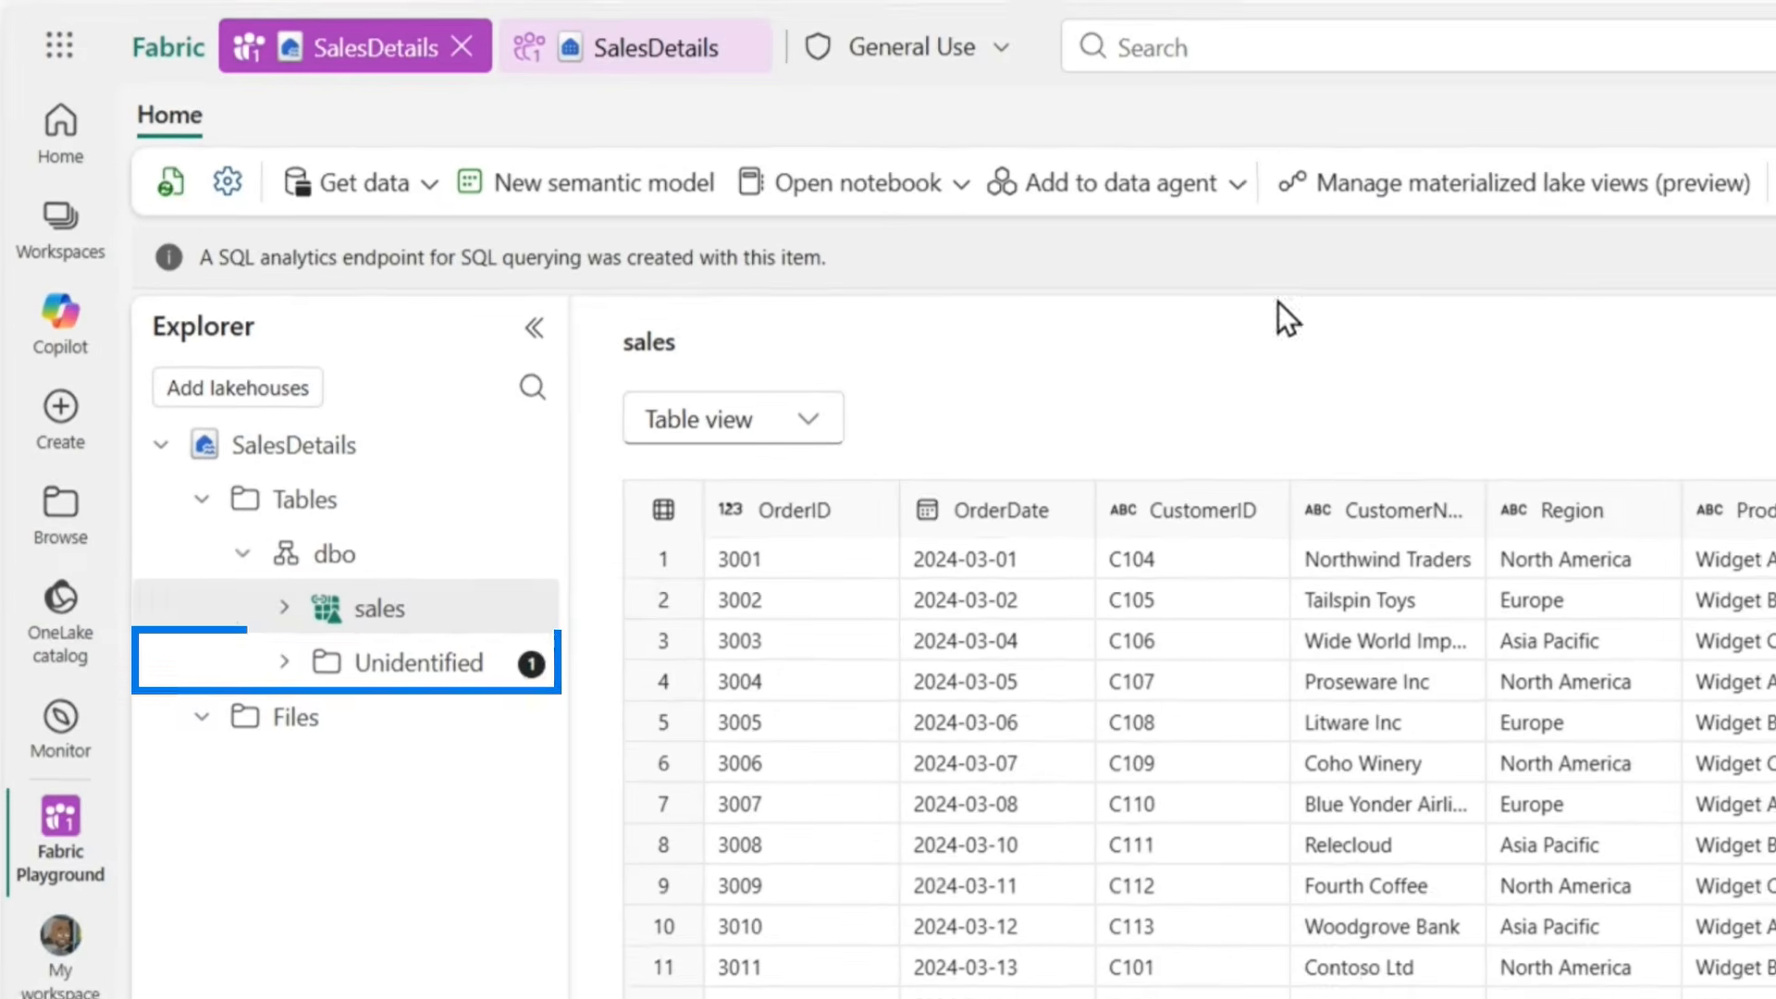
left_click(518, 672)
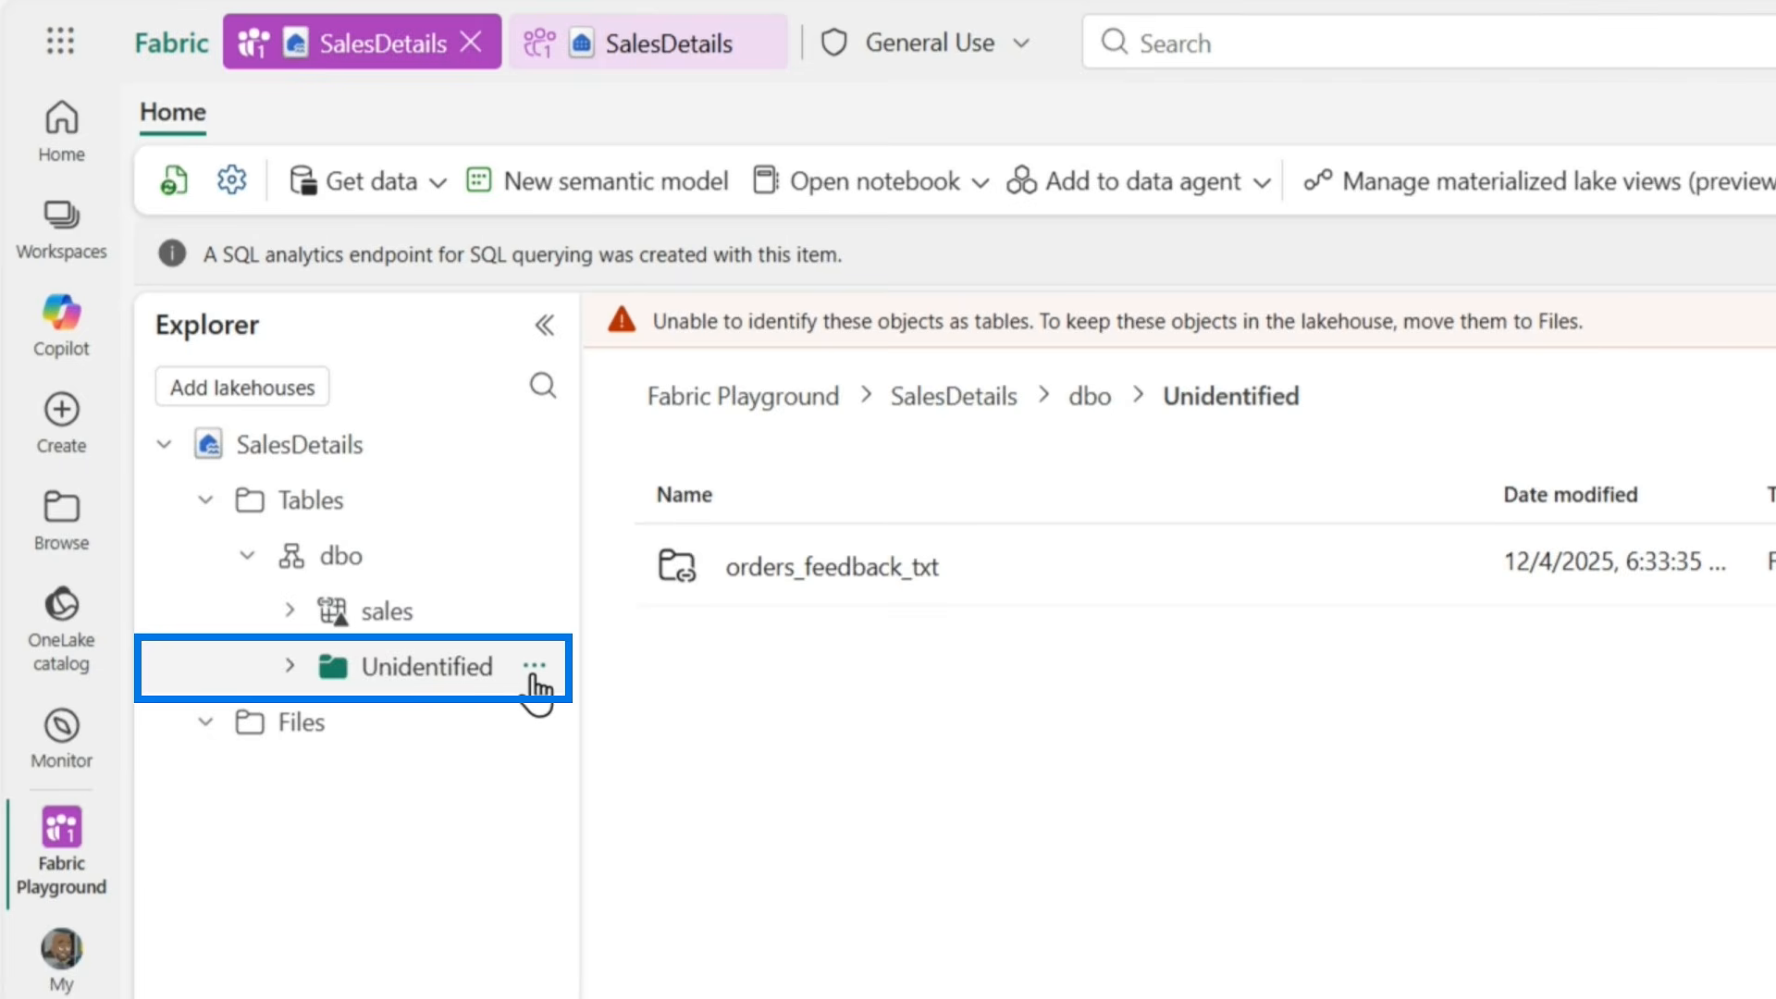
left_click(535, 668)
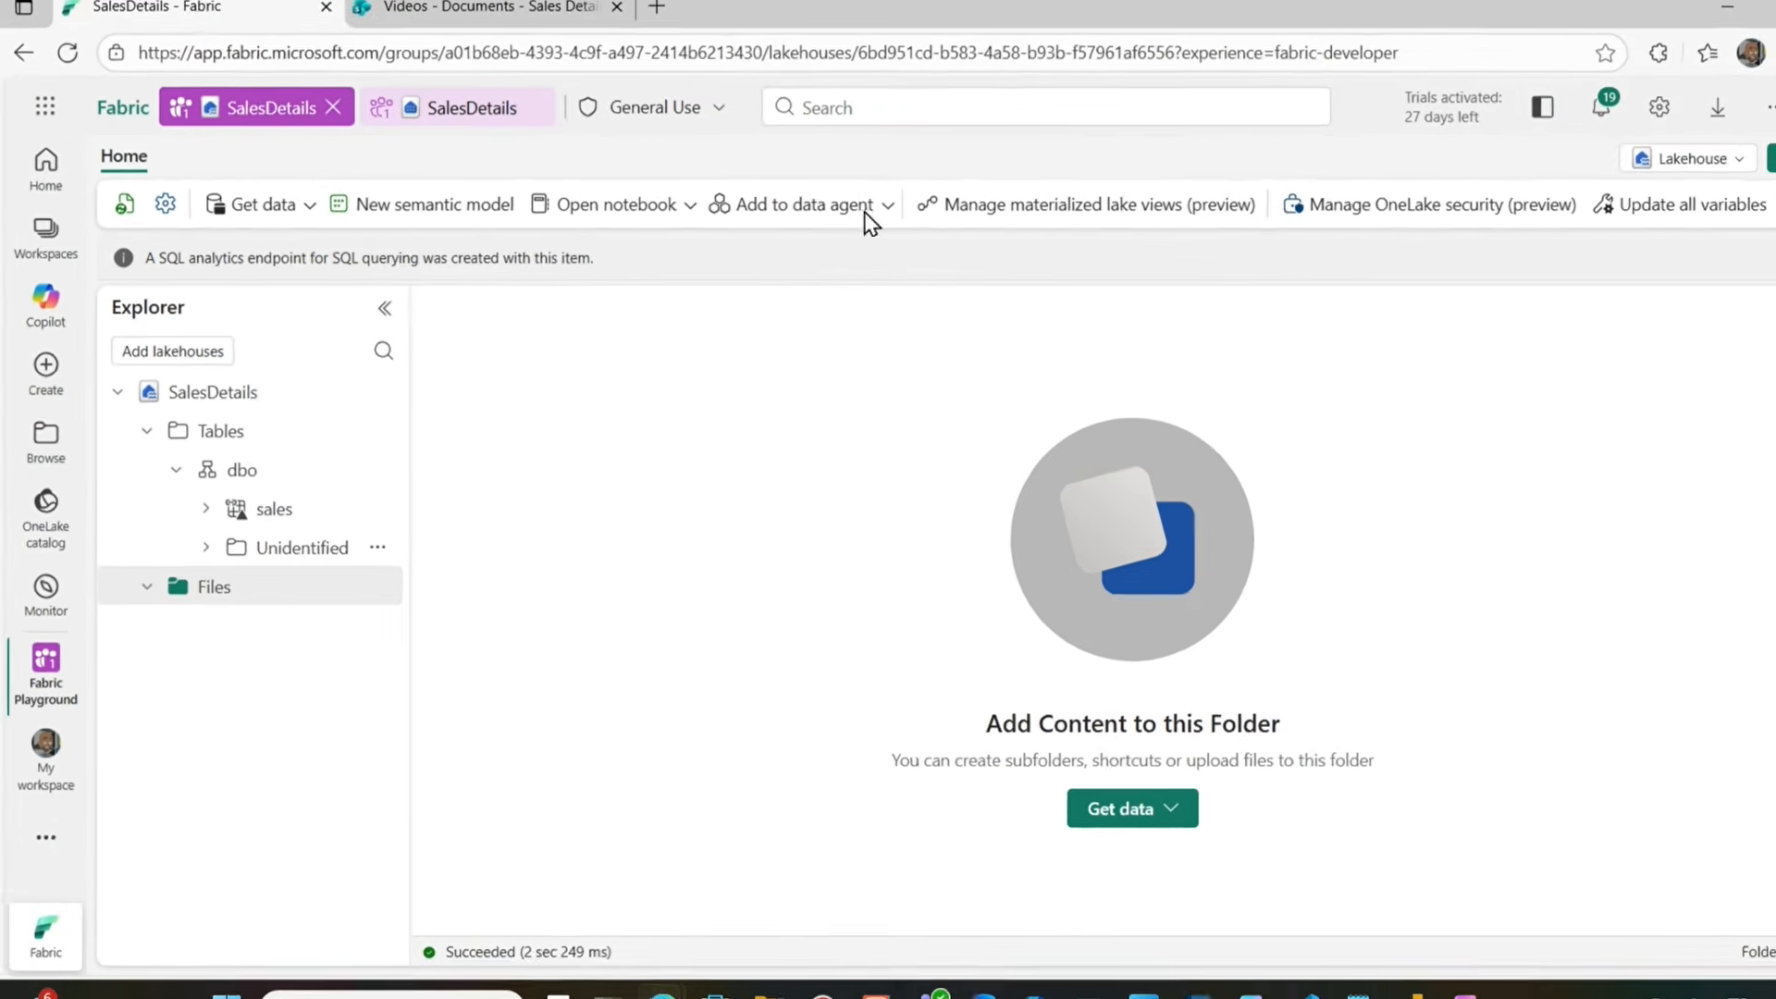
- Check the transformation status of the orders_feedback_txt shortcut through its notification's shortcut management details
left_click(1601, 107)
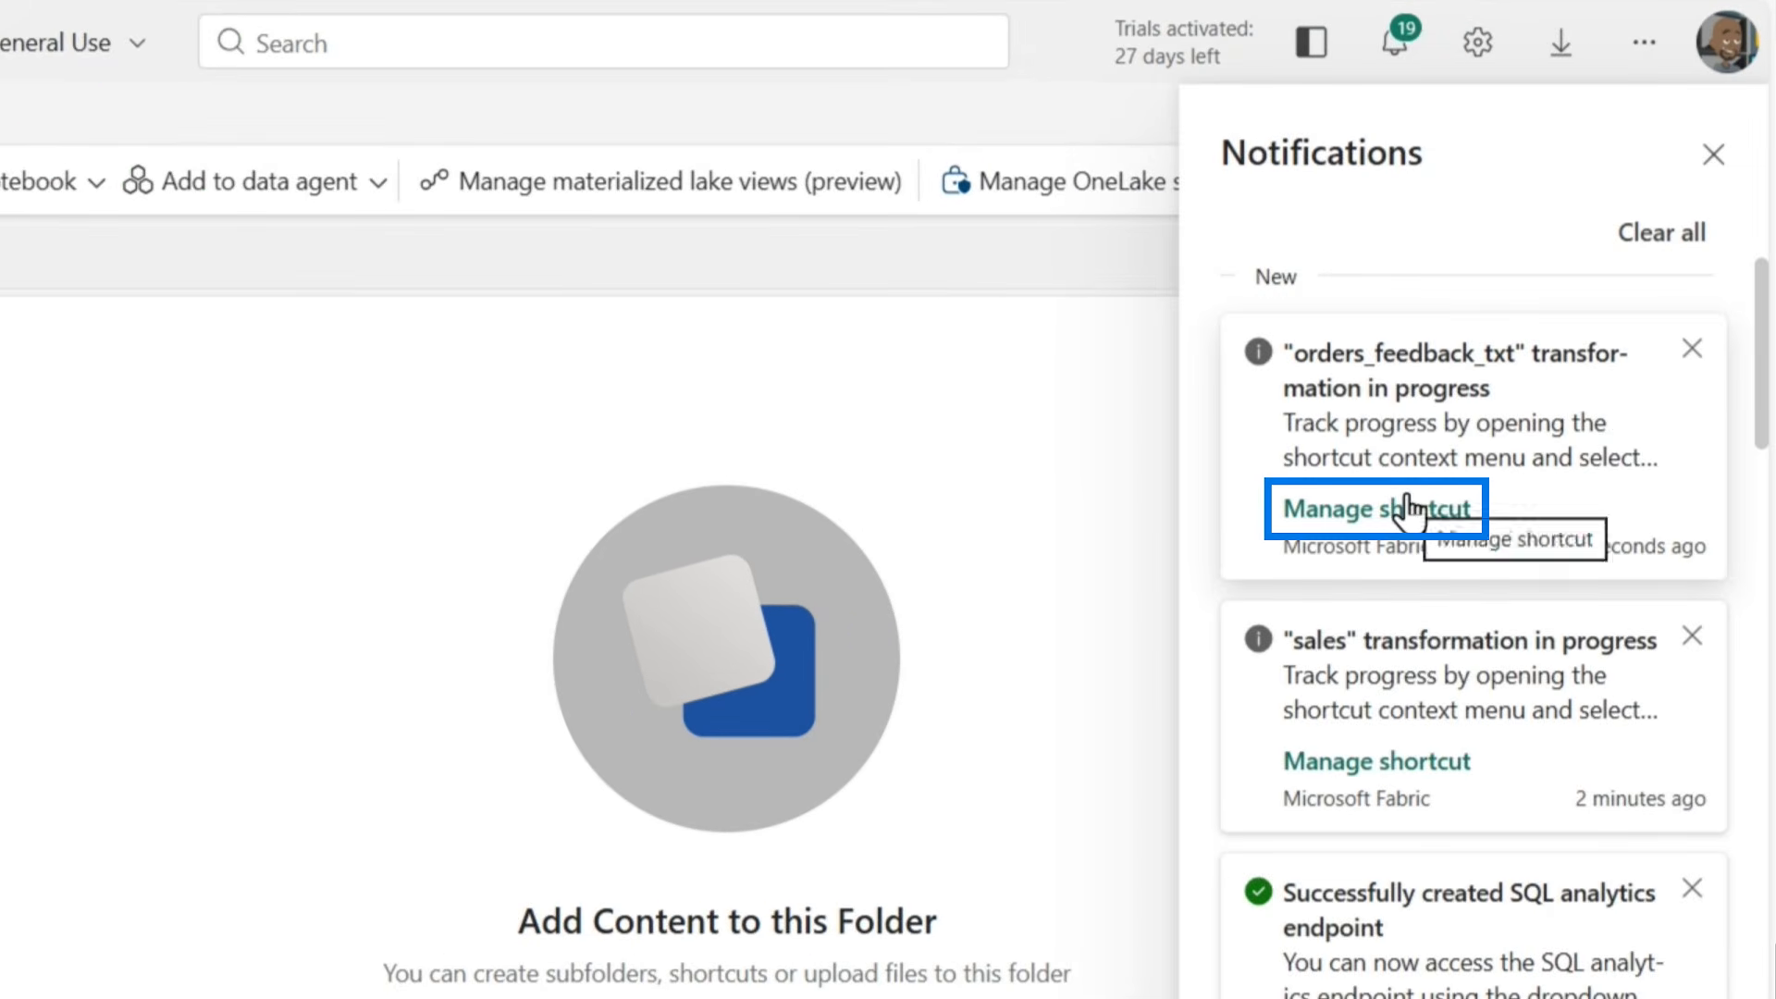
left_click(1406, 507)
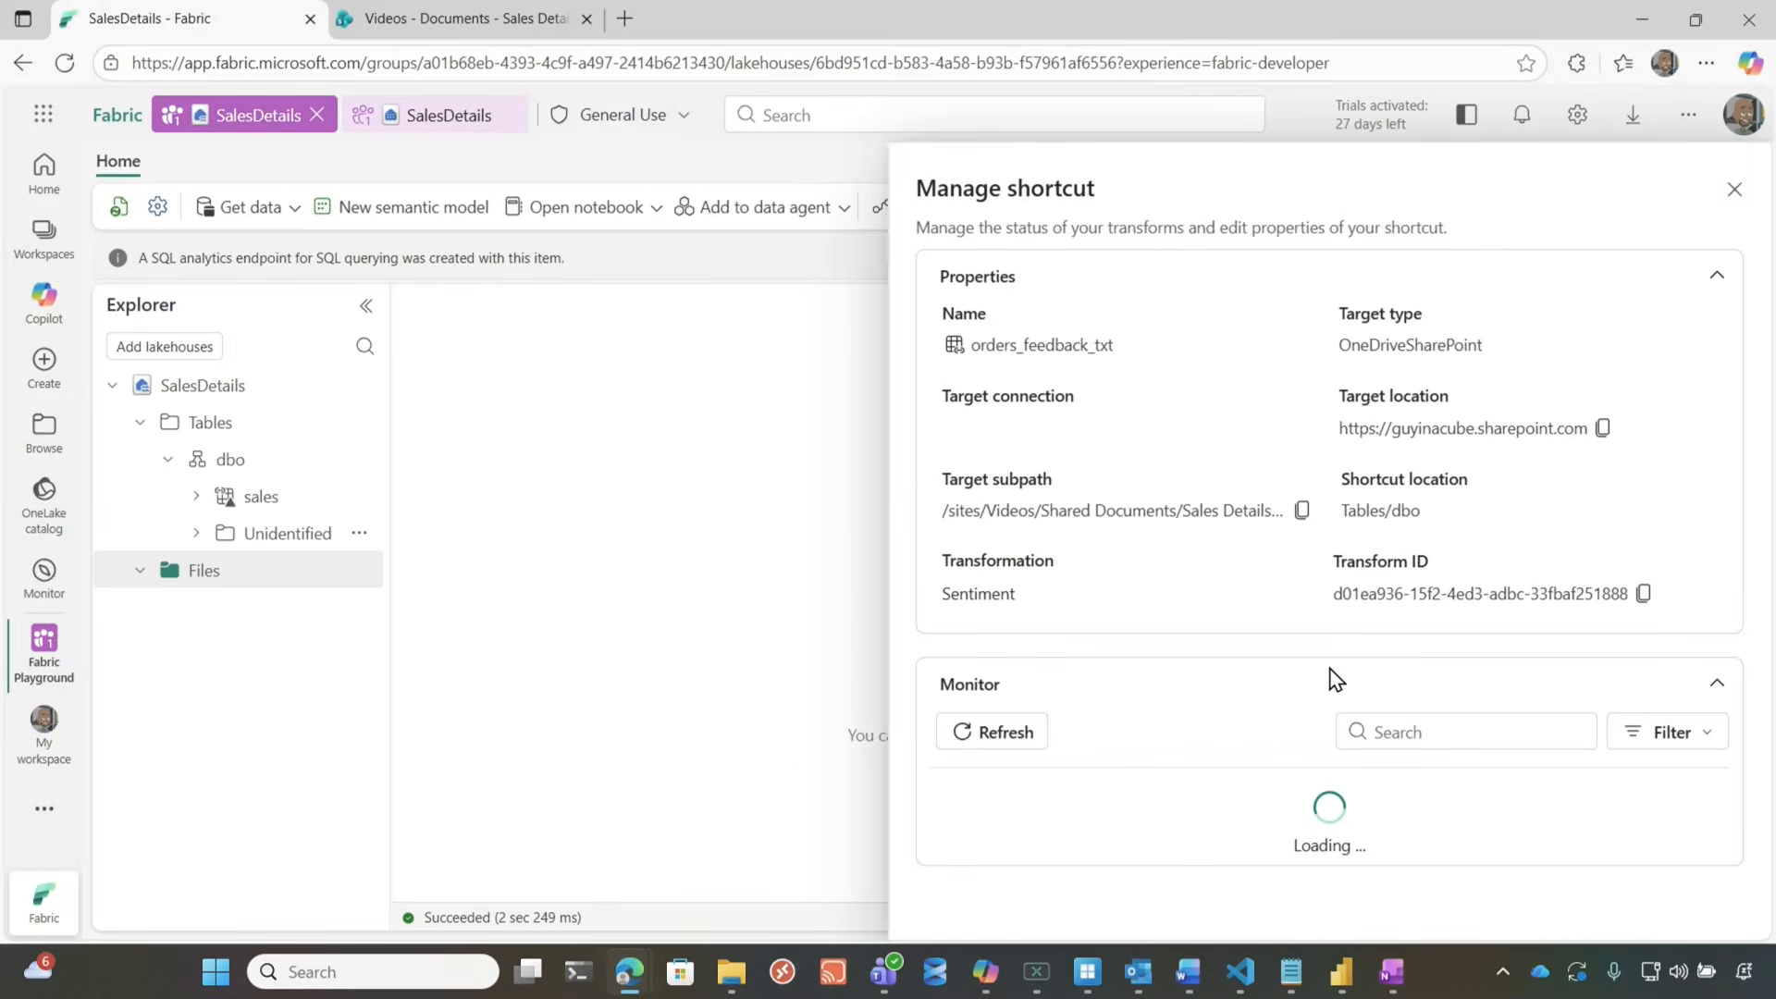
scroll(1264, 713, "down", 5)
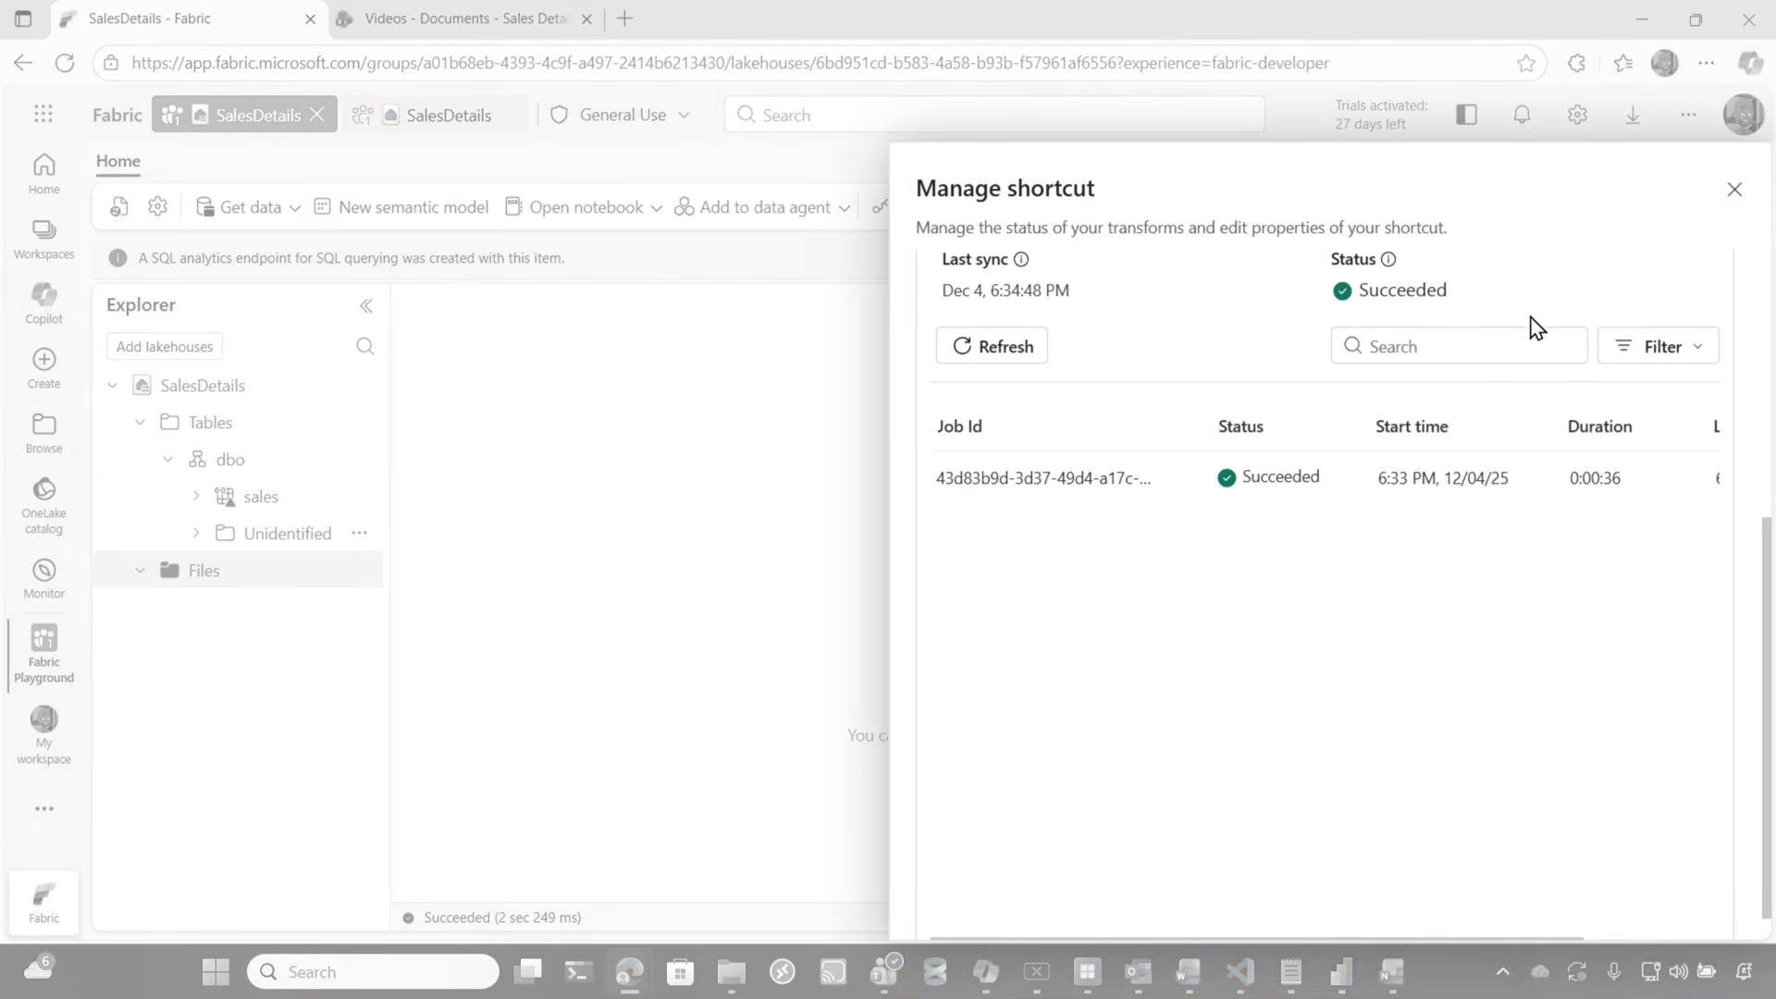
left_click(1732, 194)
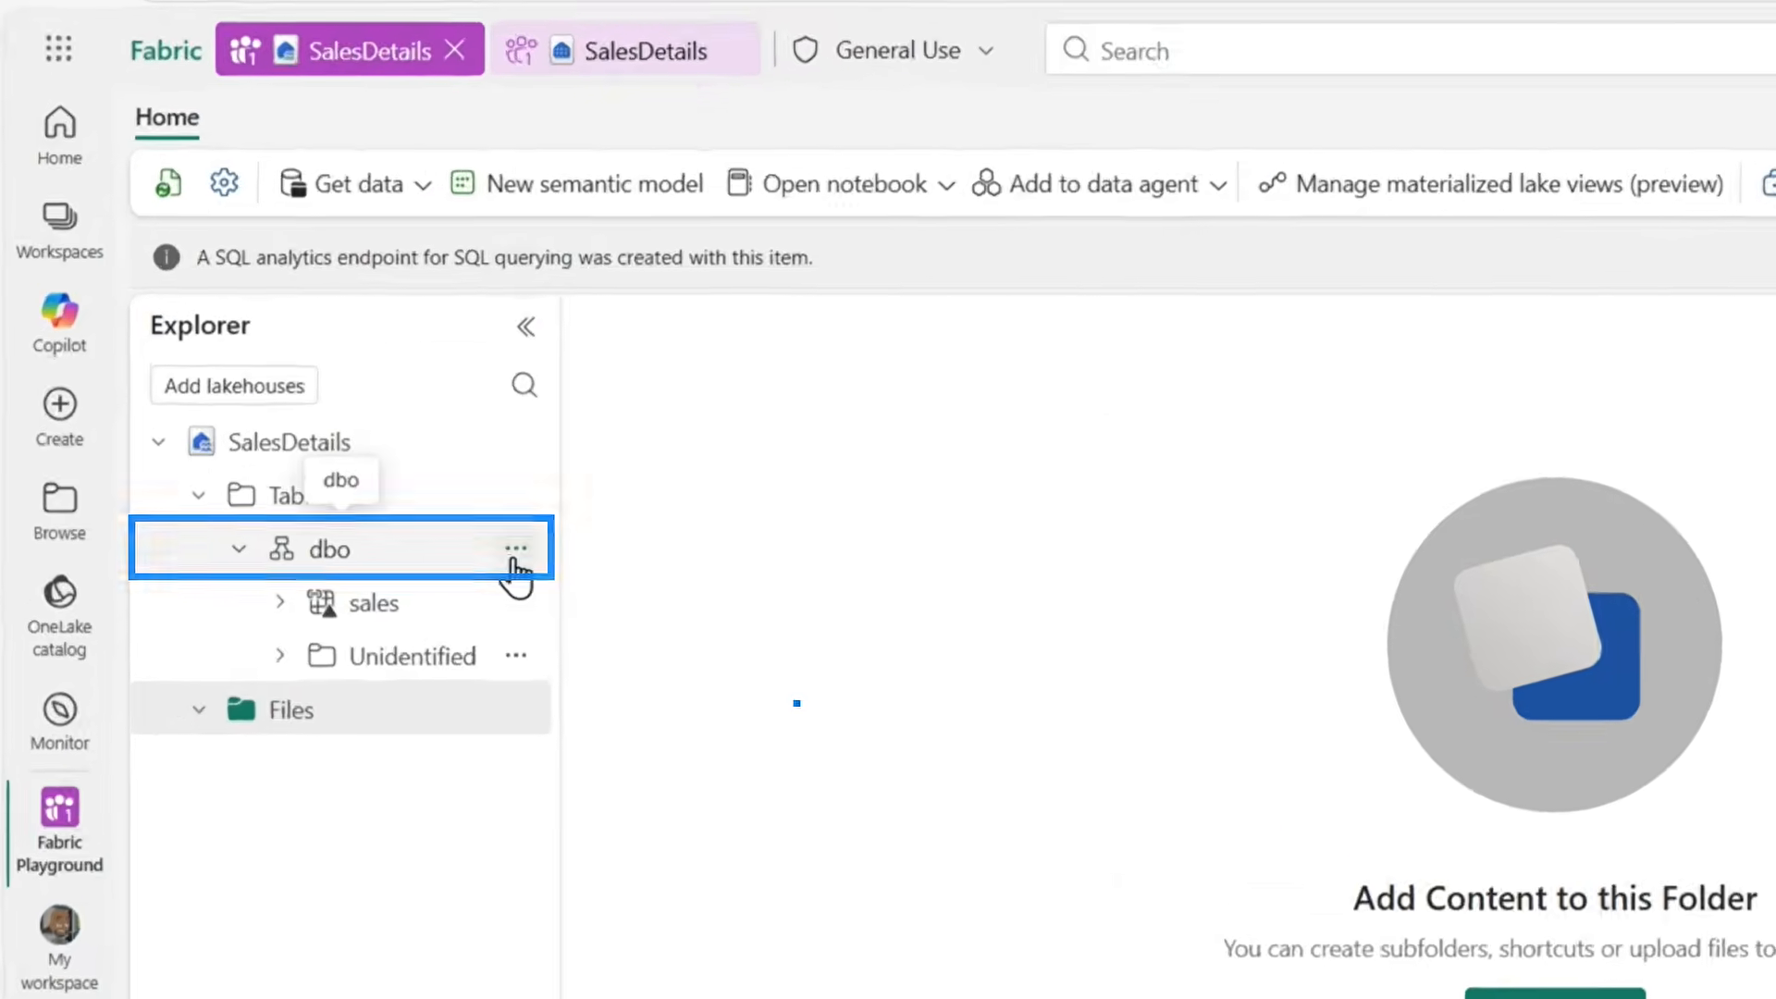
- Refresh the dbo schema and examine the document-level and sentence-level sentiment rows of the orders_feedback_txt table
left_click(359, 459)
left_click(649, 751)
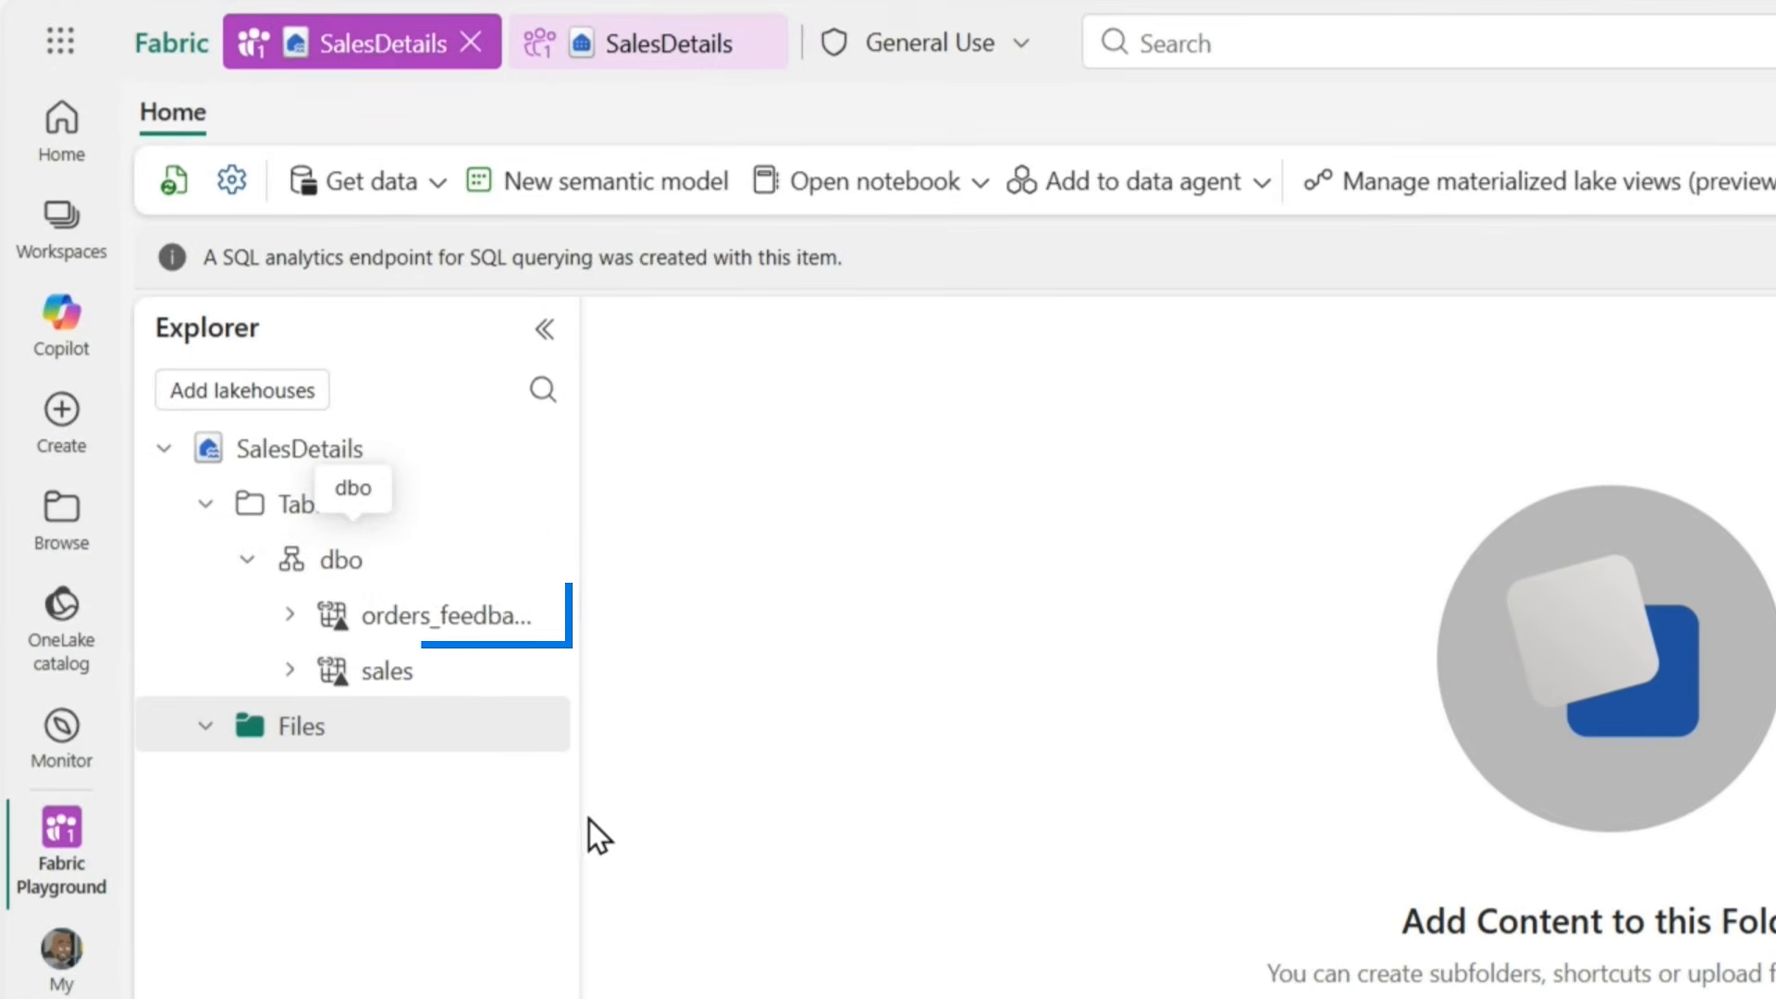
left_click(453, 624)
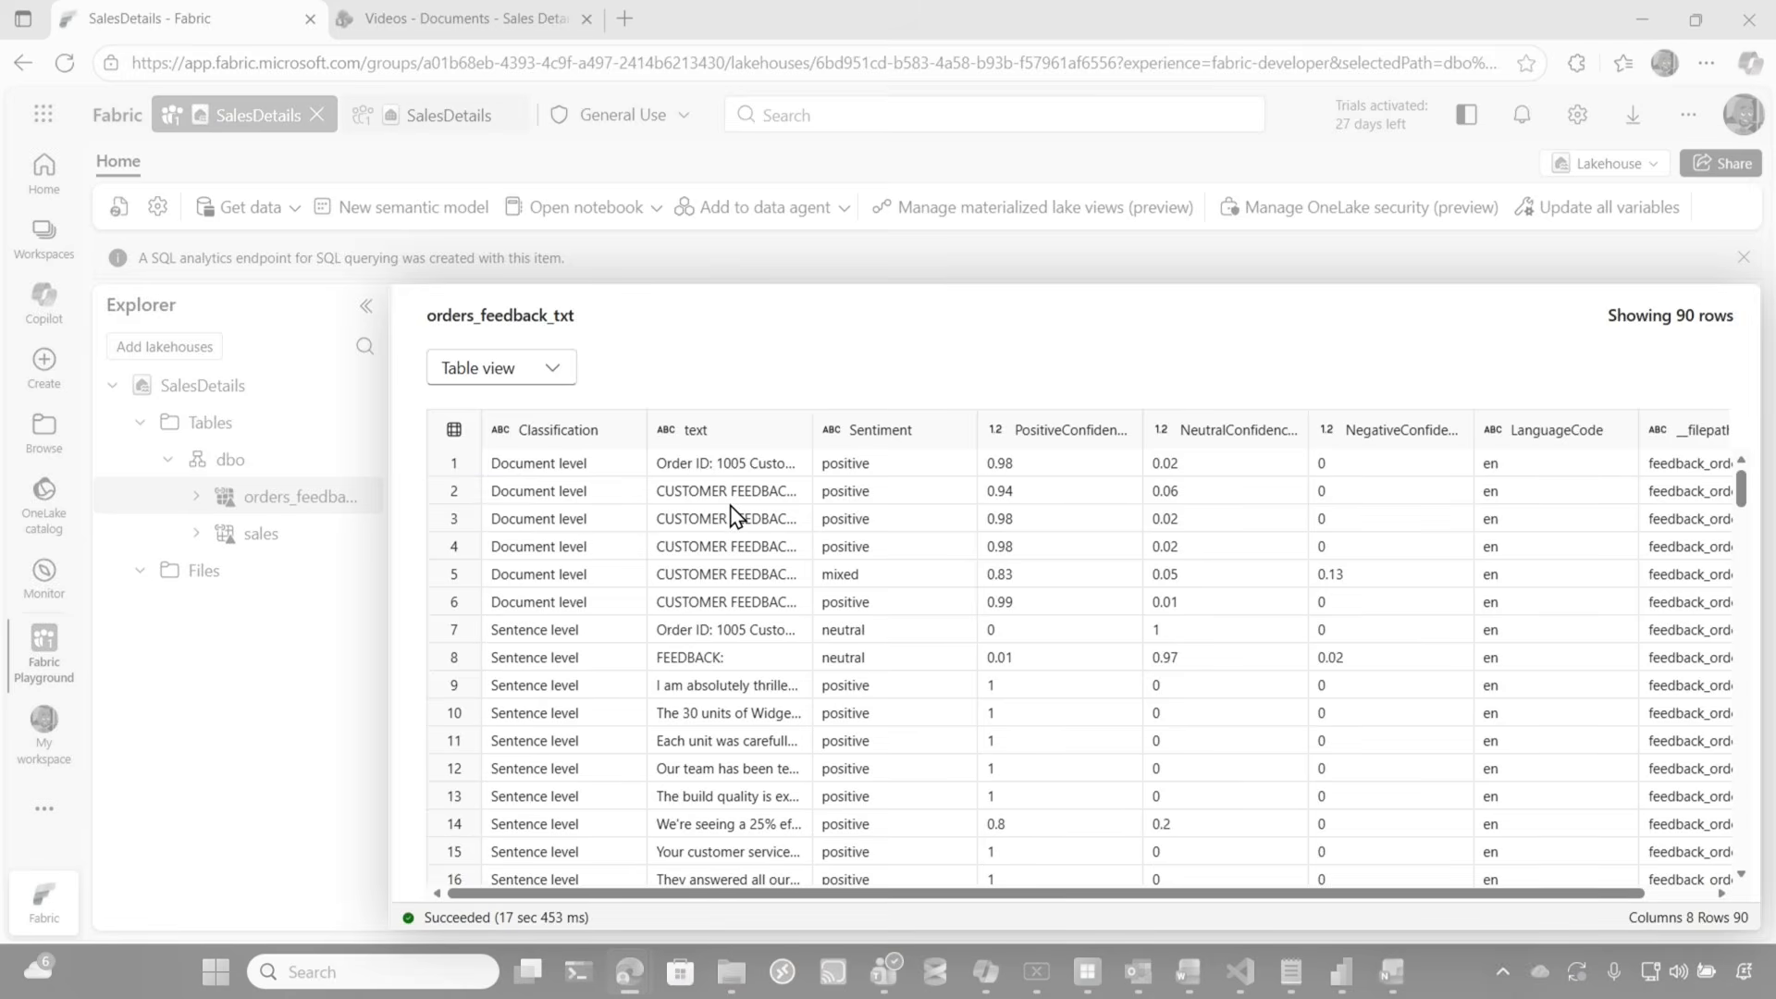
left_click_drag(768, 519, 994, 491)
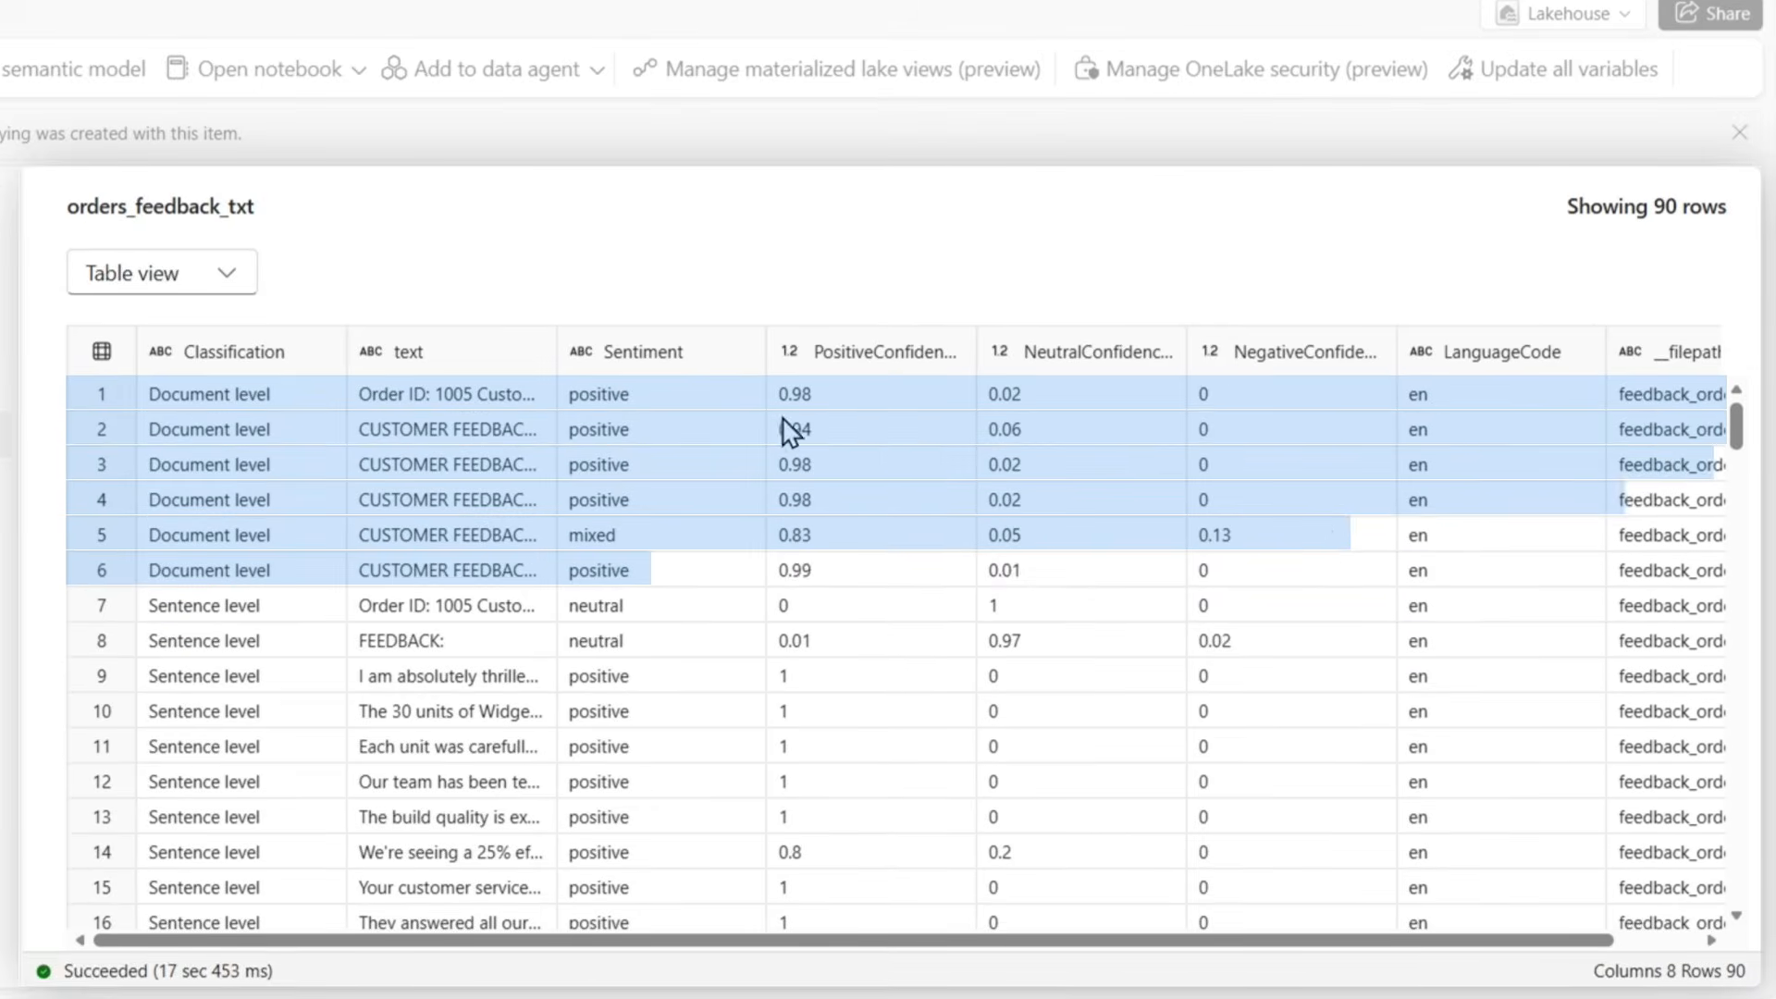
left_click_drag(789, 430, 858, 456)
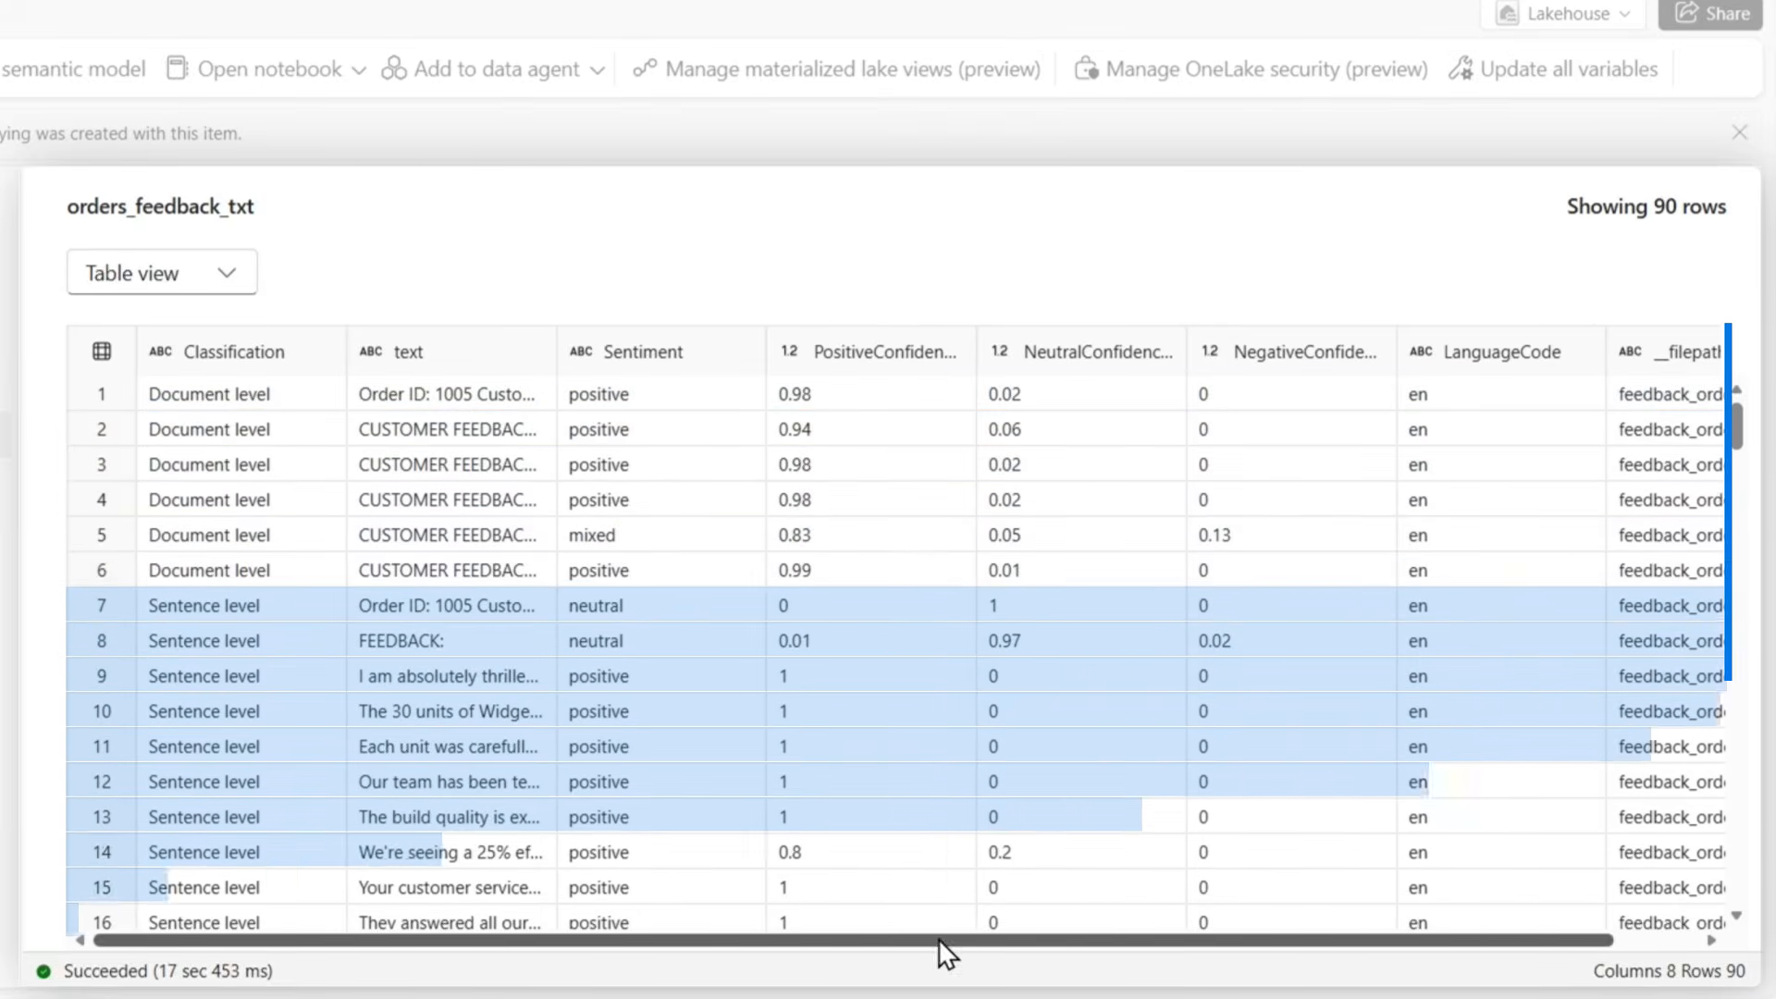
left_click_drag(938, 938, 1334, 938)
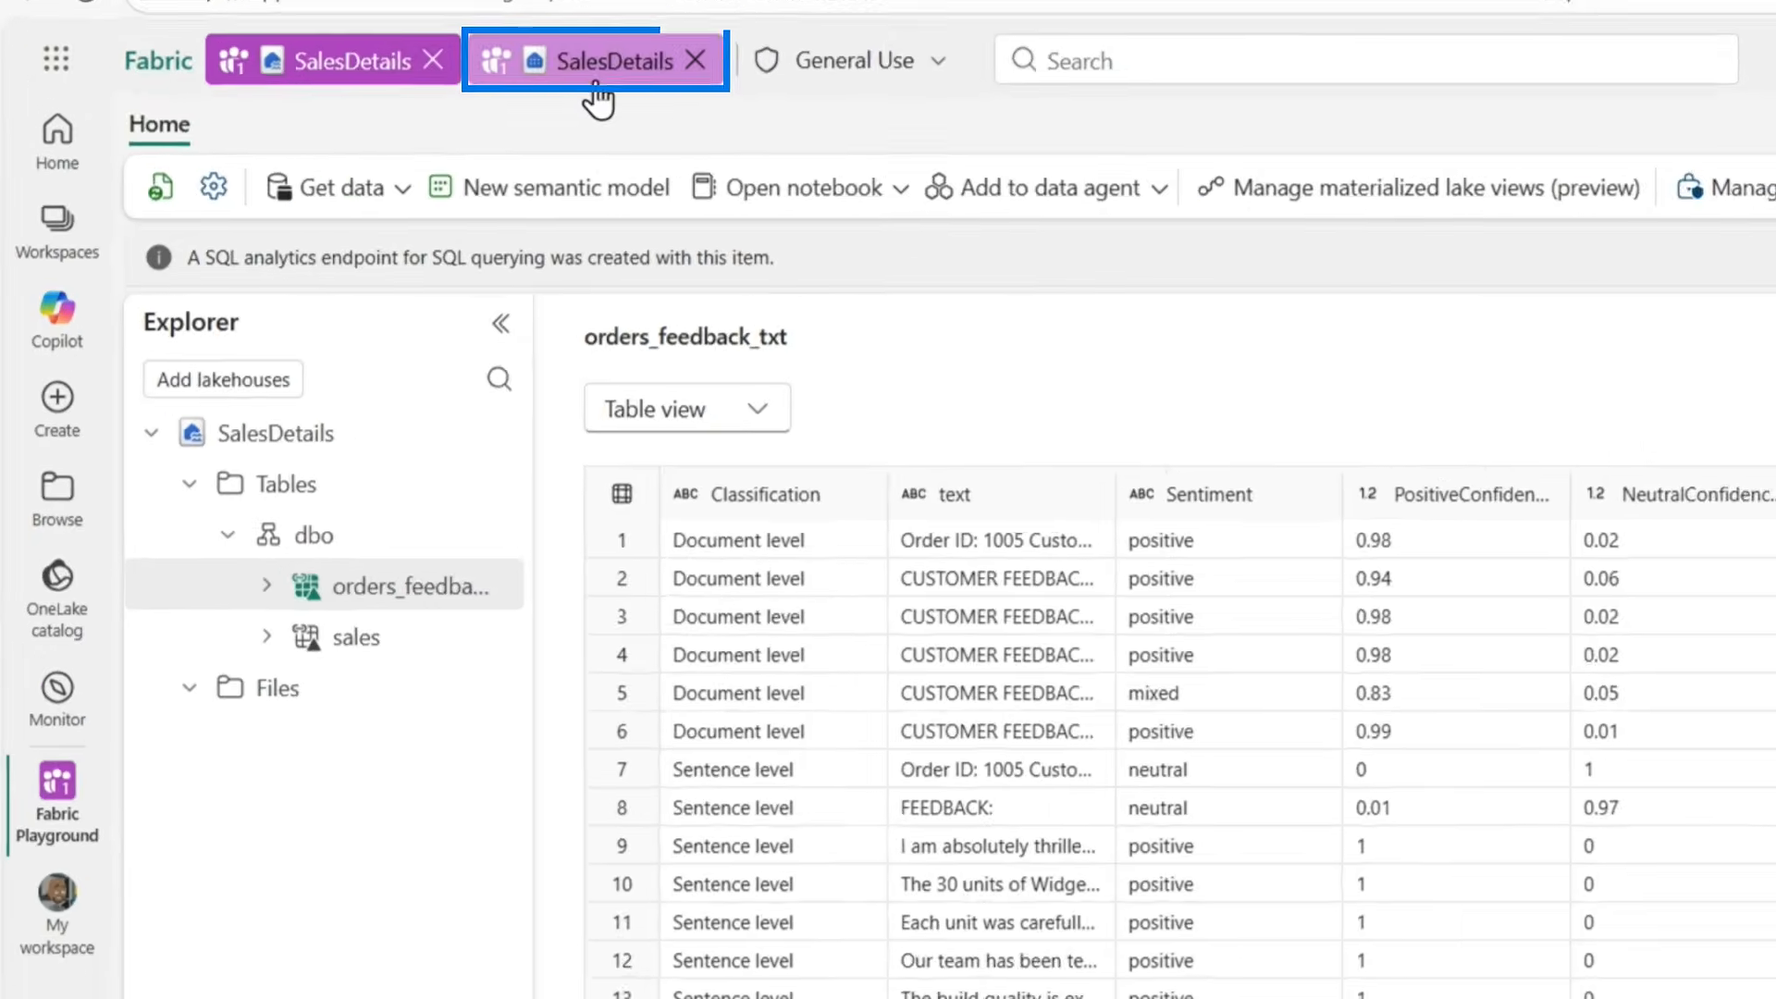
- Open the Sentiment Customer Analysis query from My queries in the SalesDetails SQL analytics endpoint and review its code
left_click(596, 88)
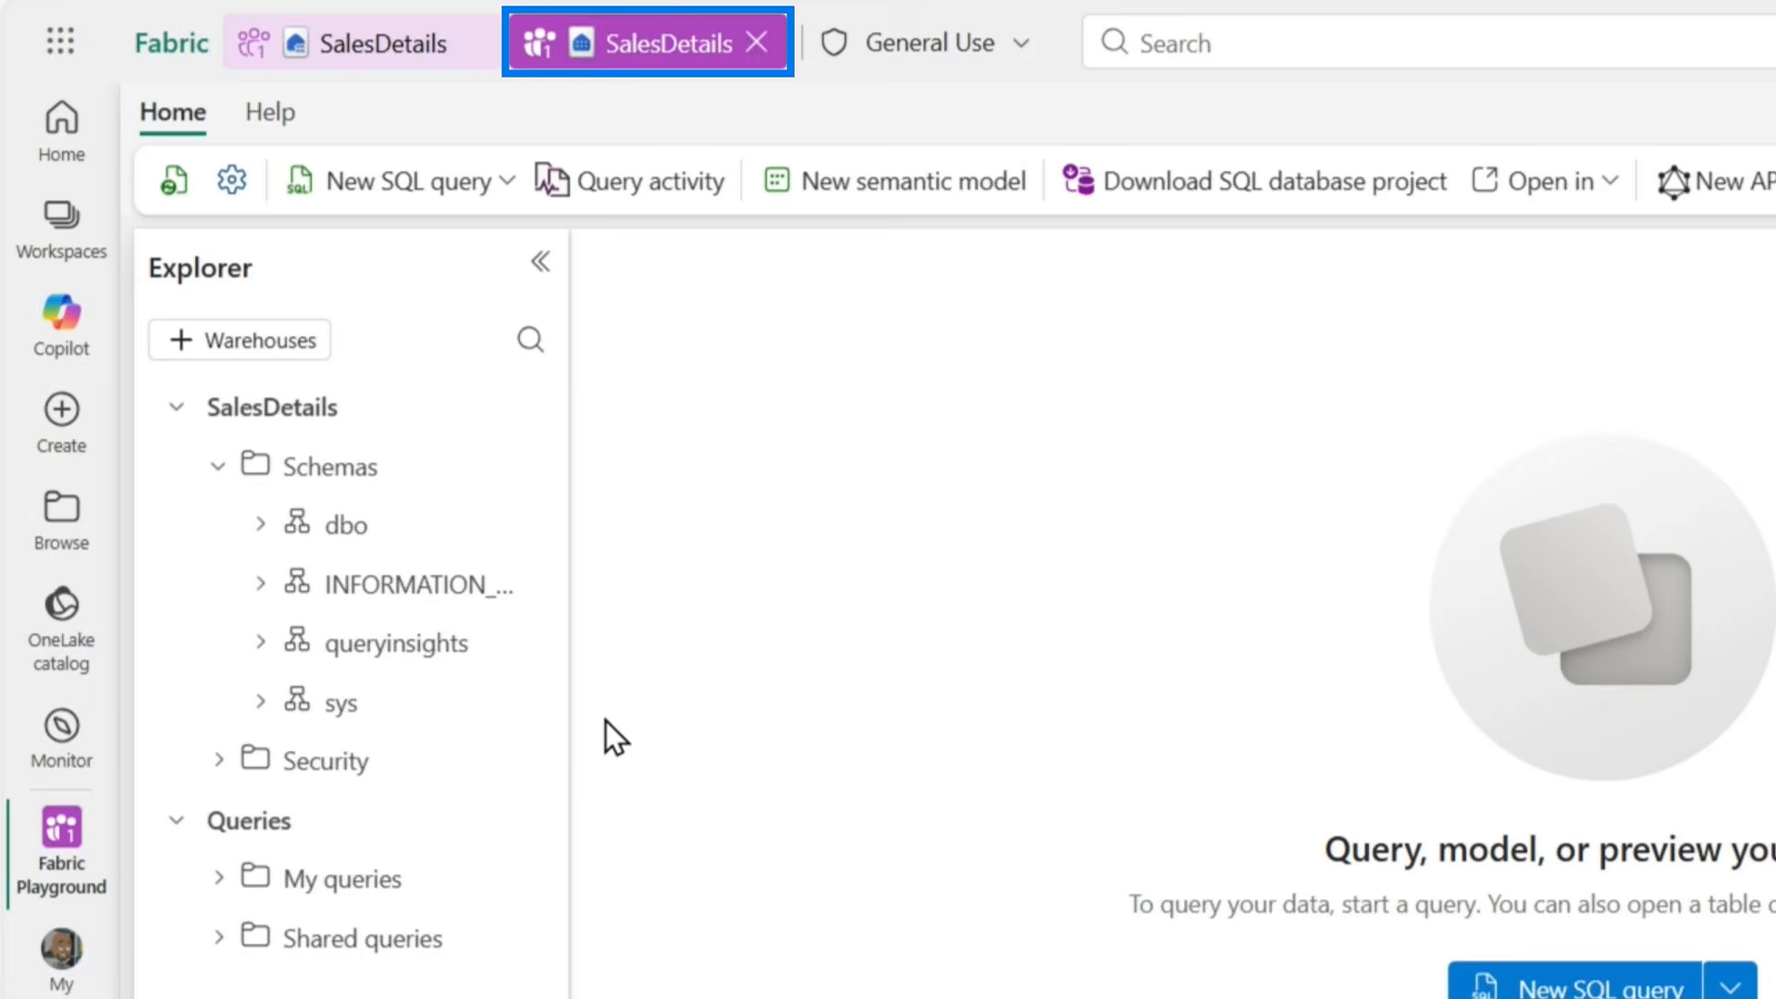
left_click(243, 740)
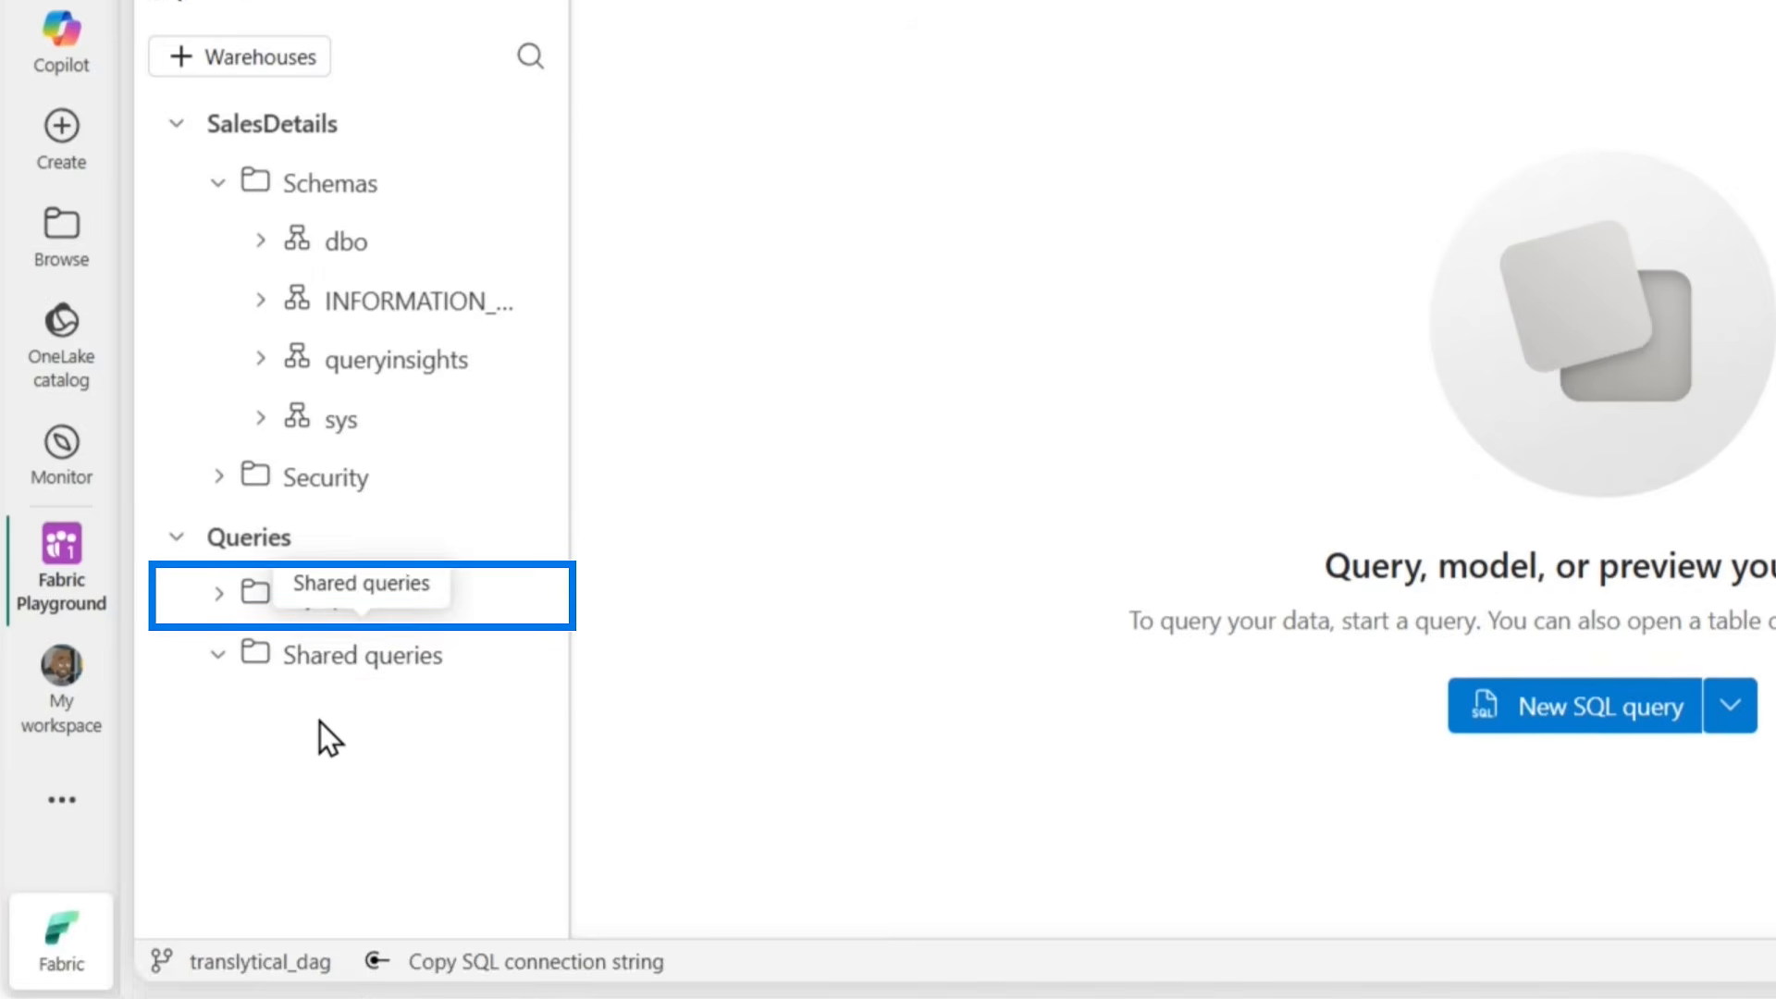
left_click(222, 599)
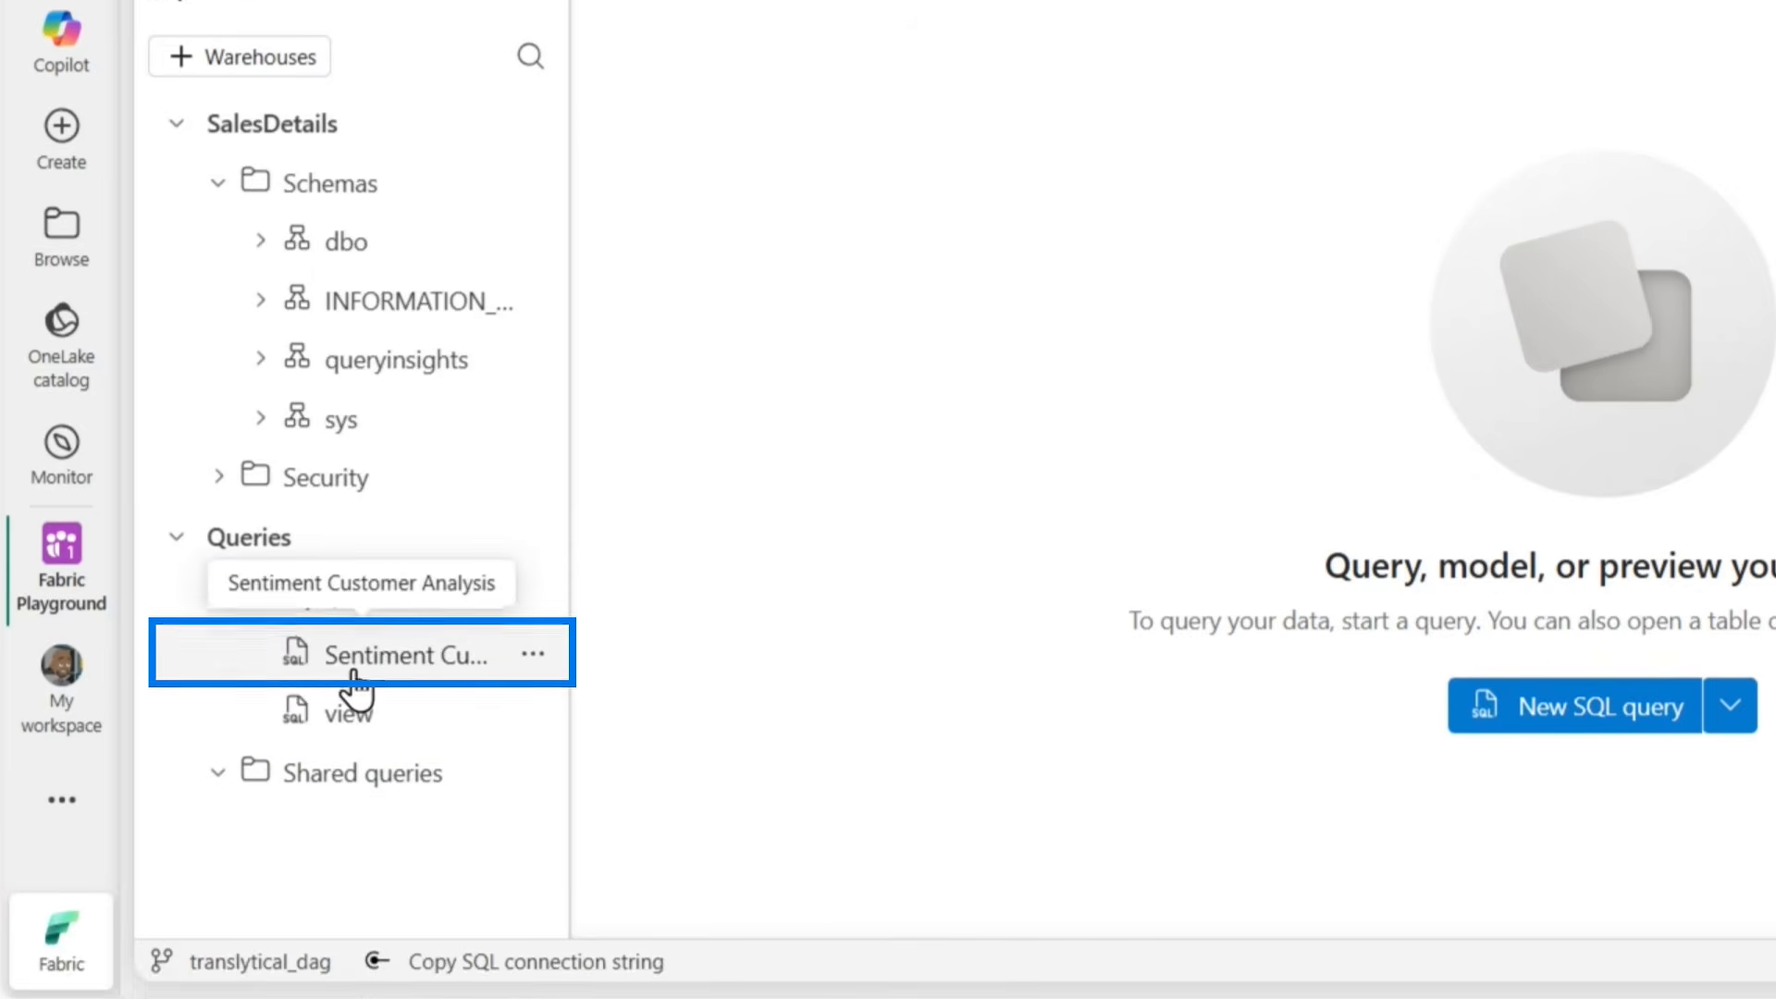
left_click(351, 659)
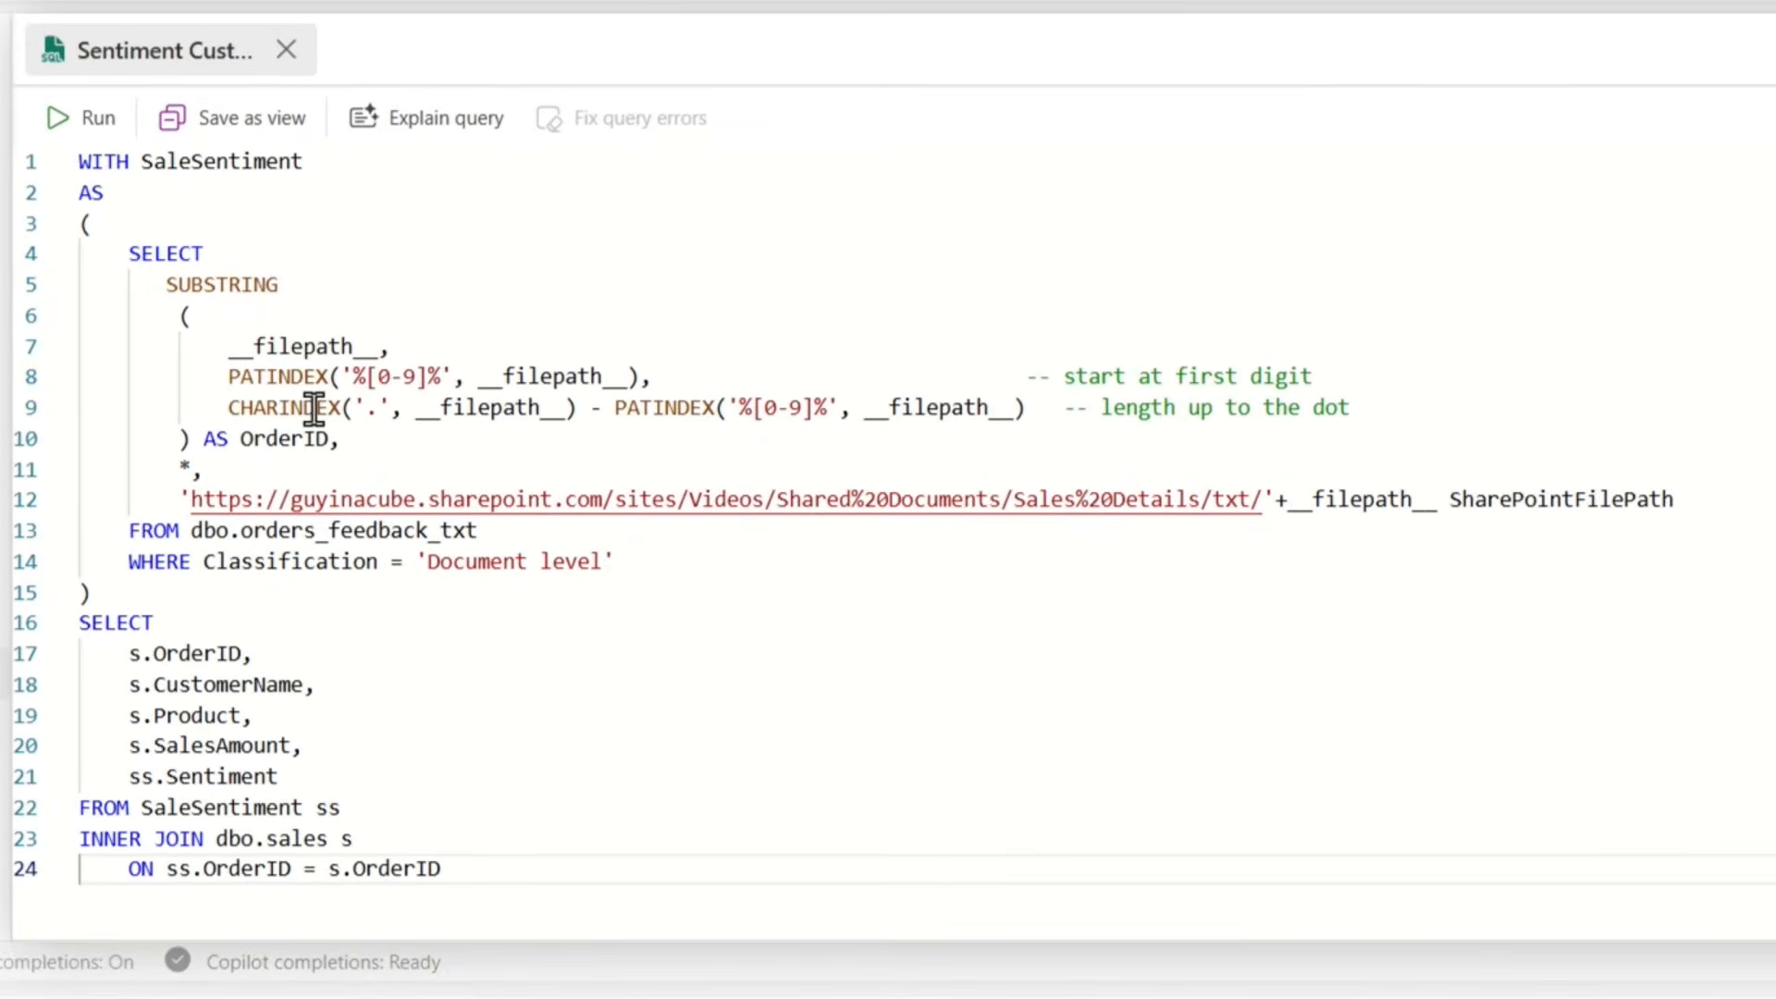
mouse_move(726, 393)
mouse_move(327, 834)
mouse_move(289, 801)
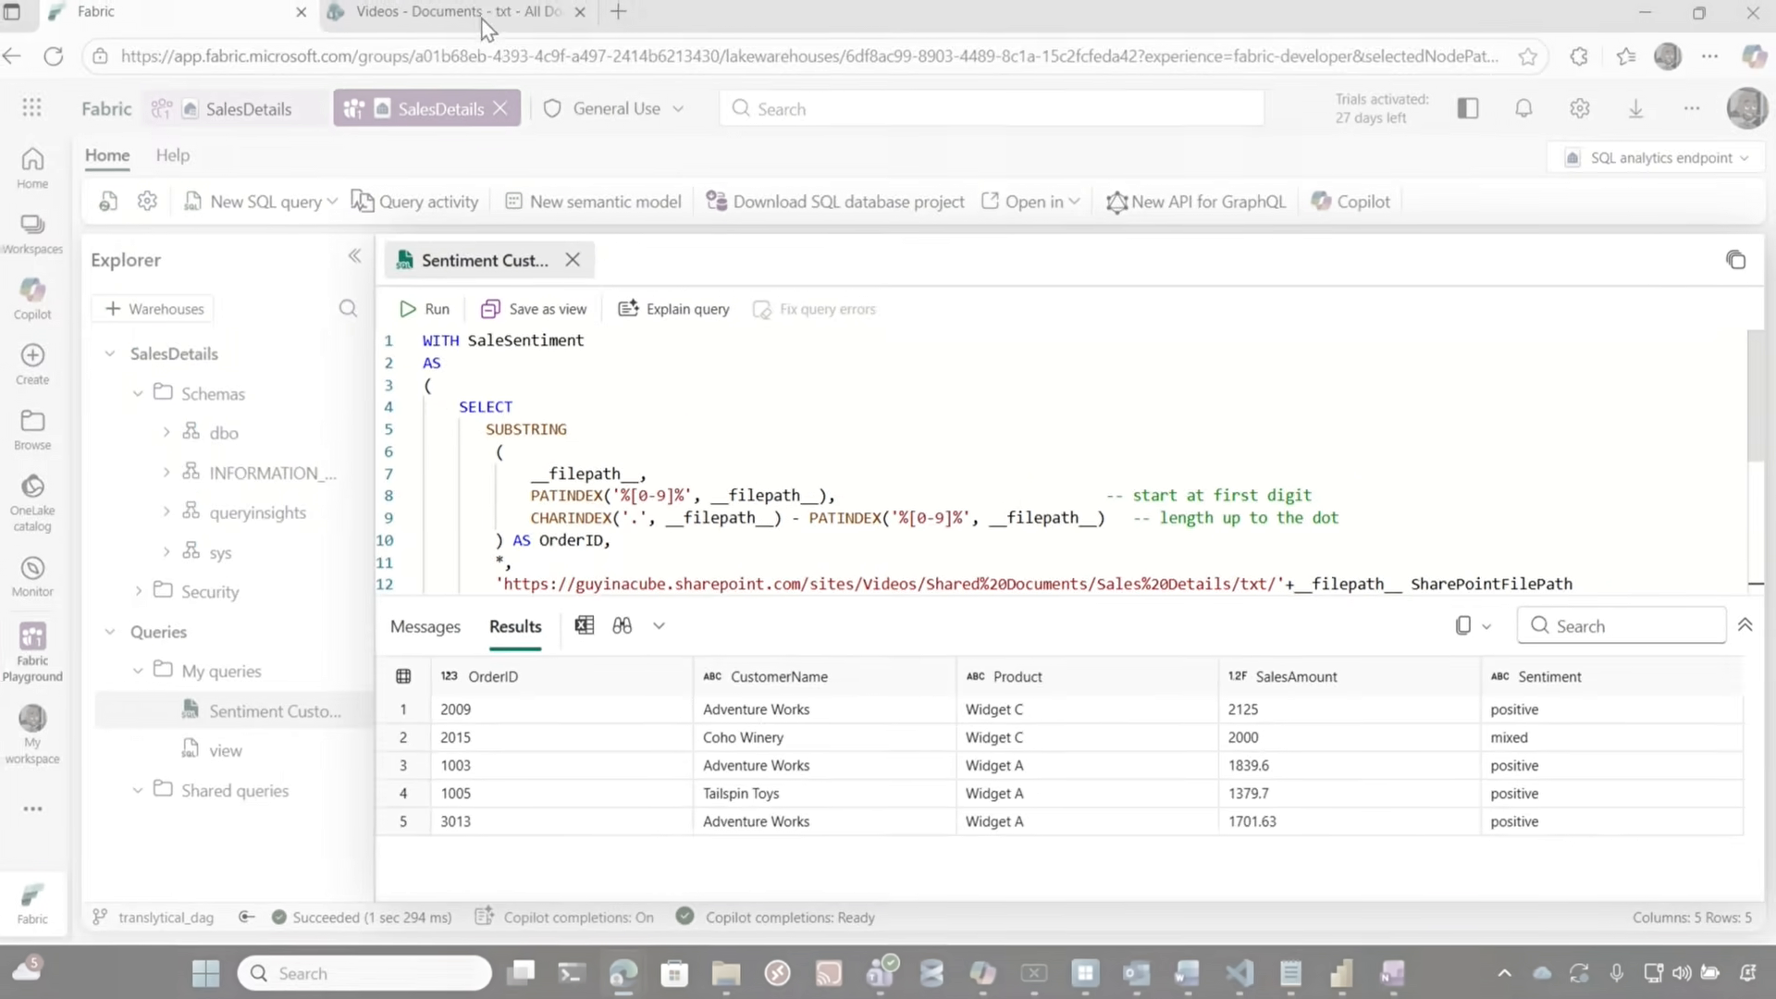
- Switch to SharePoint and upload sales_april_2024.csv and sales_may_2024.csv from demo_data into the csv folder of Sales Details
left_click(481, 20)
left_click(527, 371)
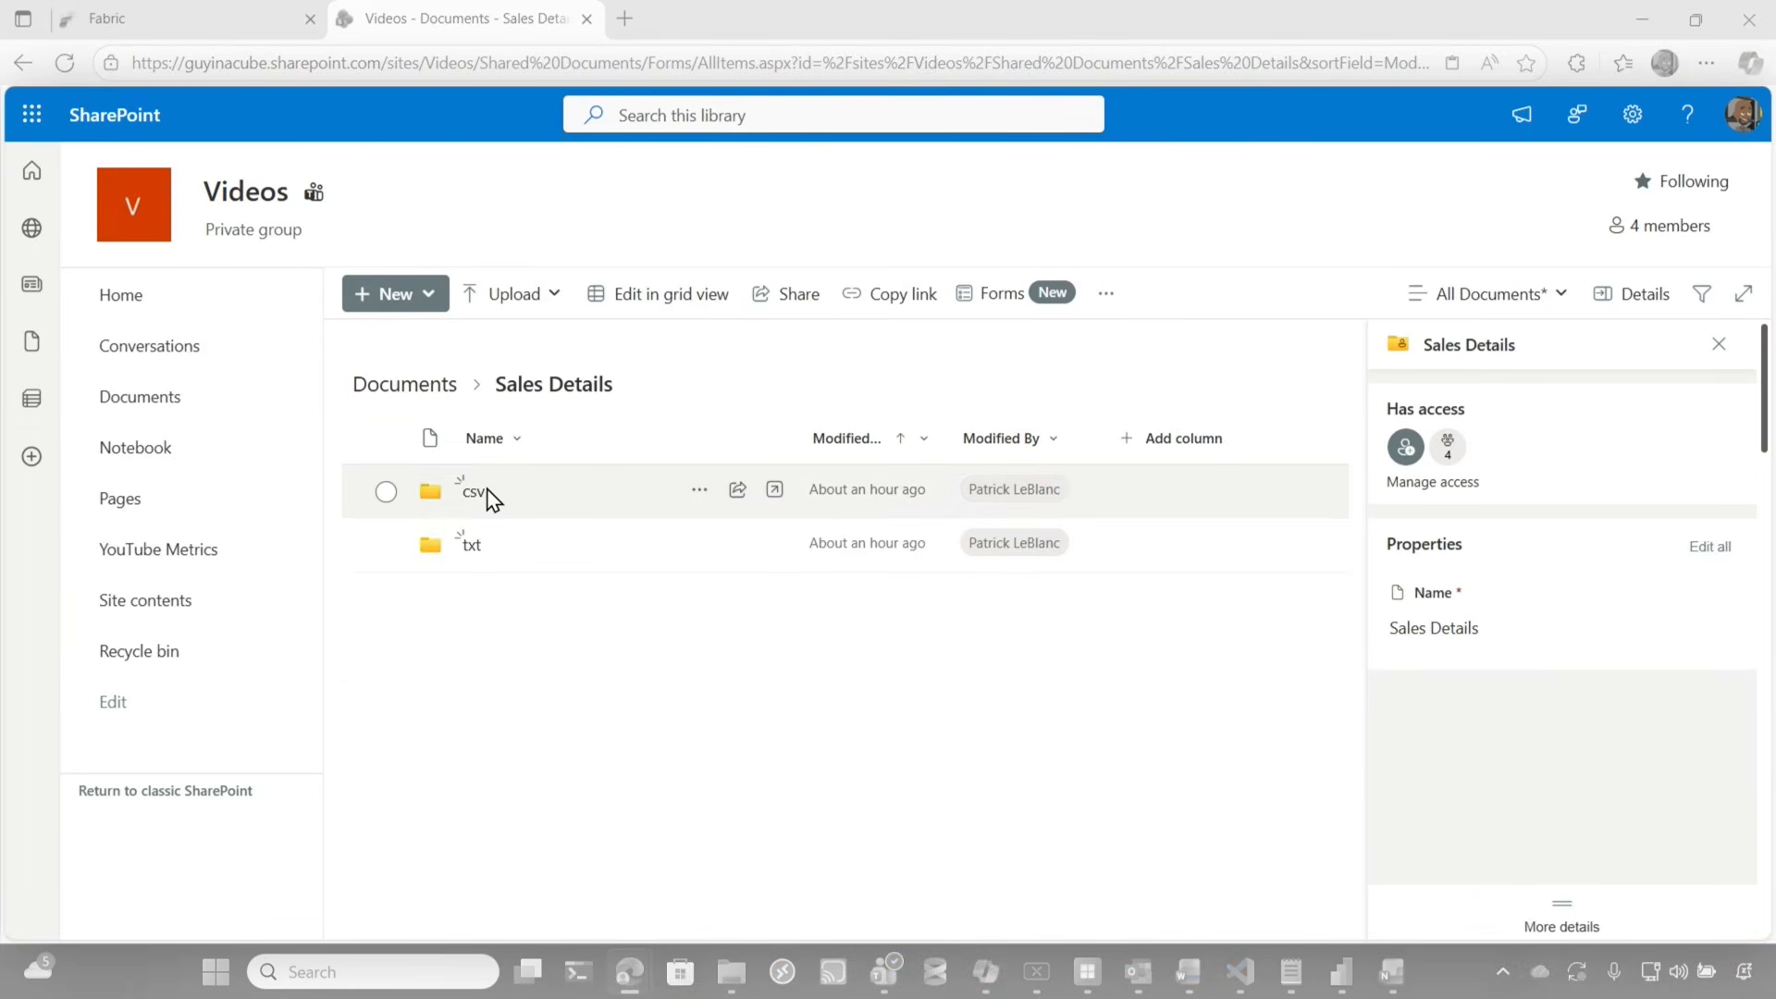
left_click(477, 499)
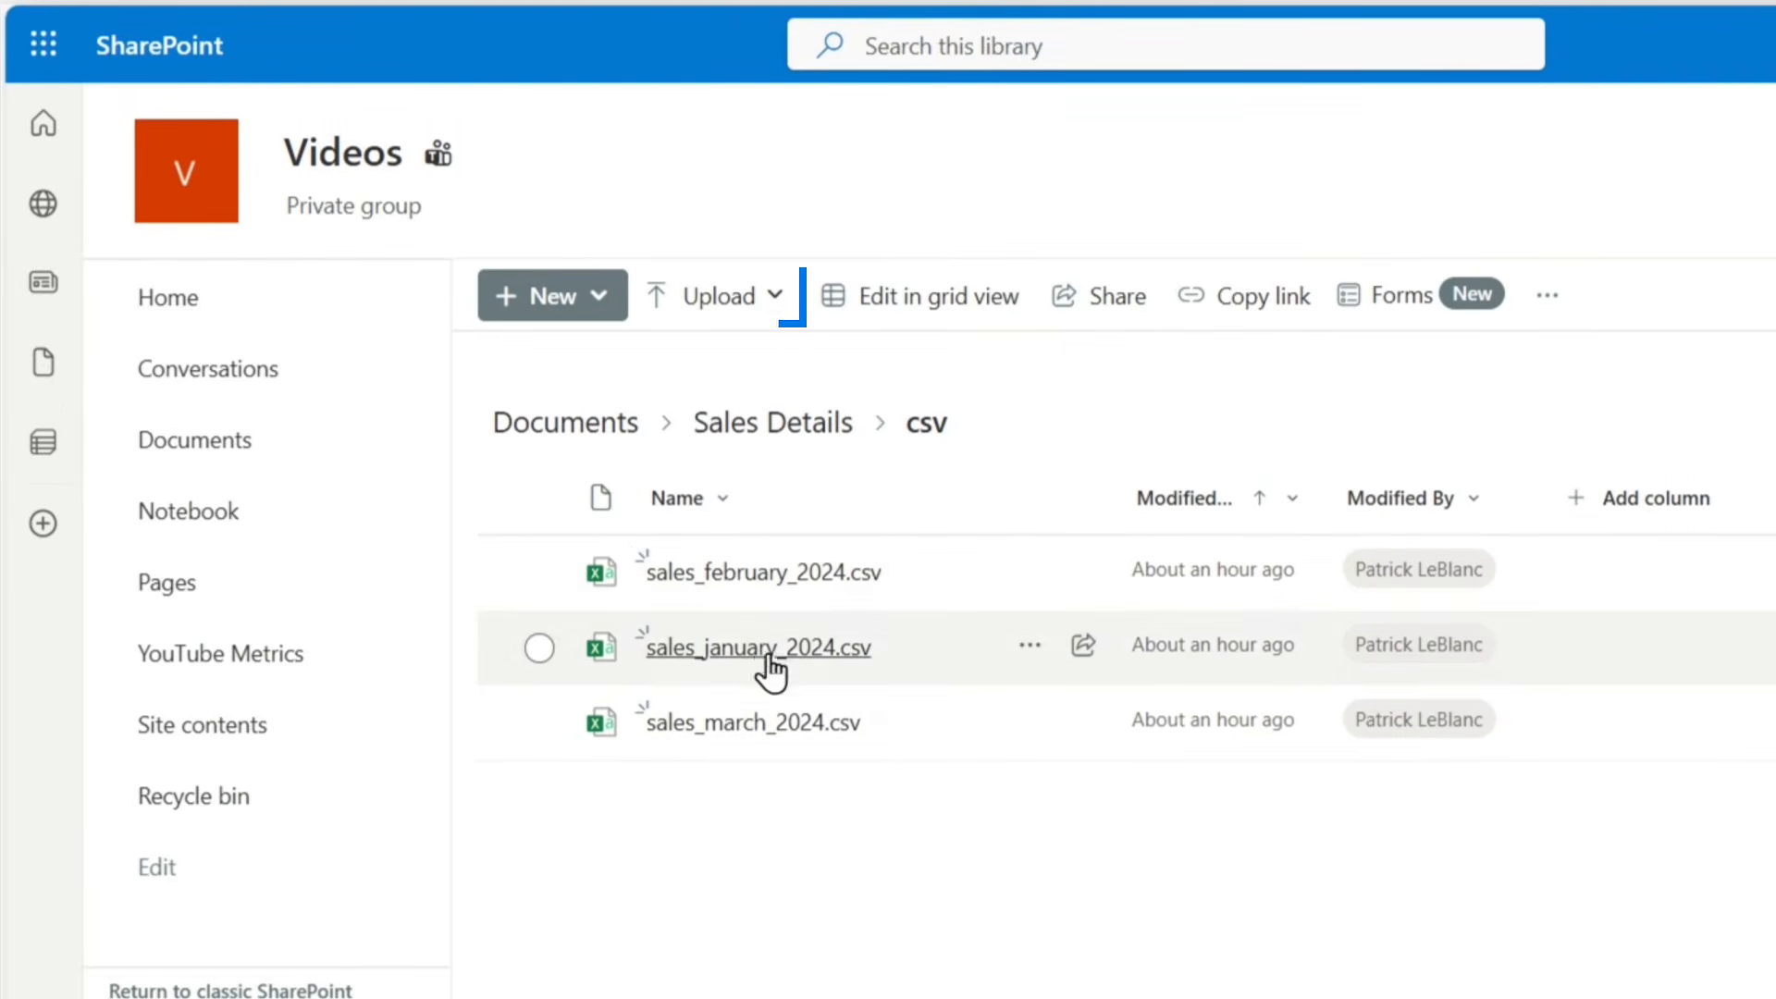
left_click(751, 305)
left_click(739, 358)
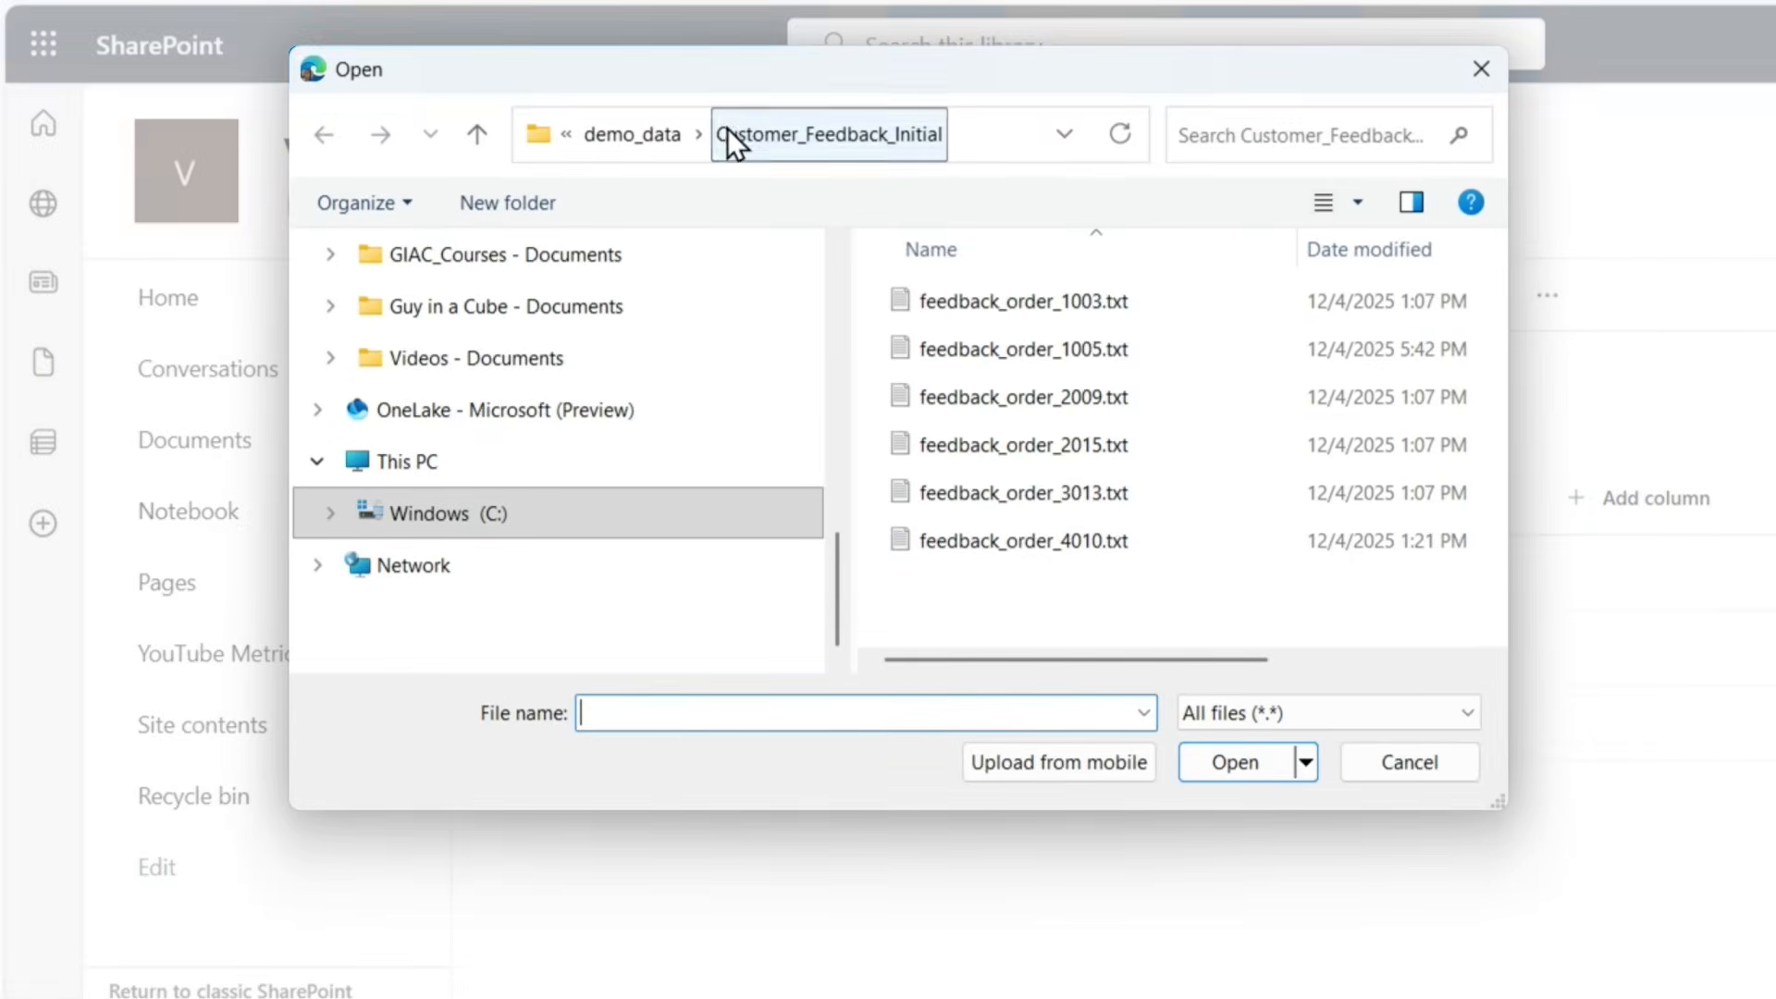
left_click(633, 135)
scroll(1075, 503, "down", 4)
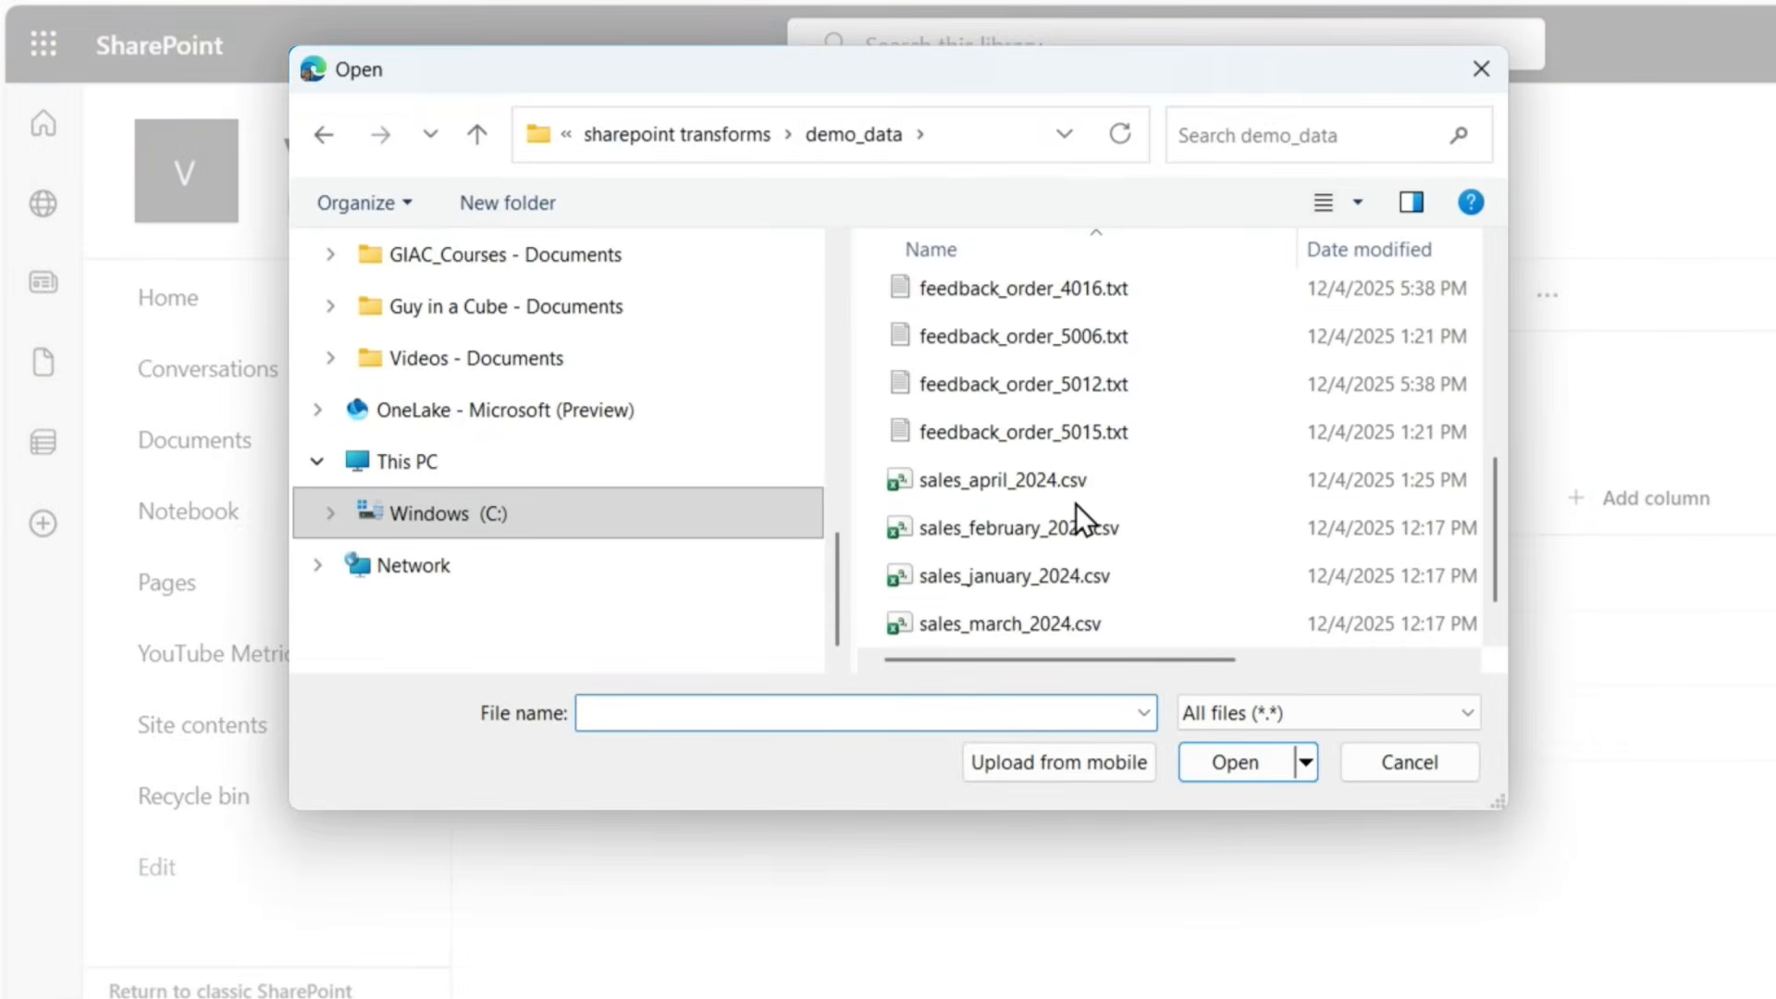
left_click(1034, 438)
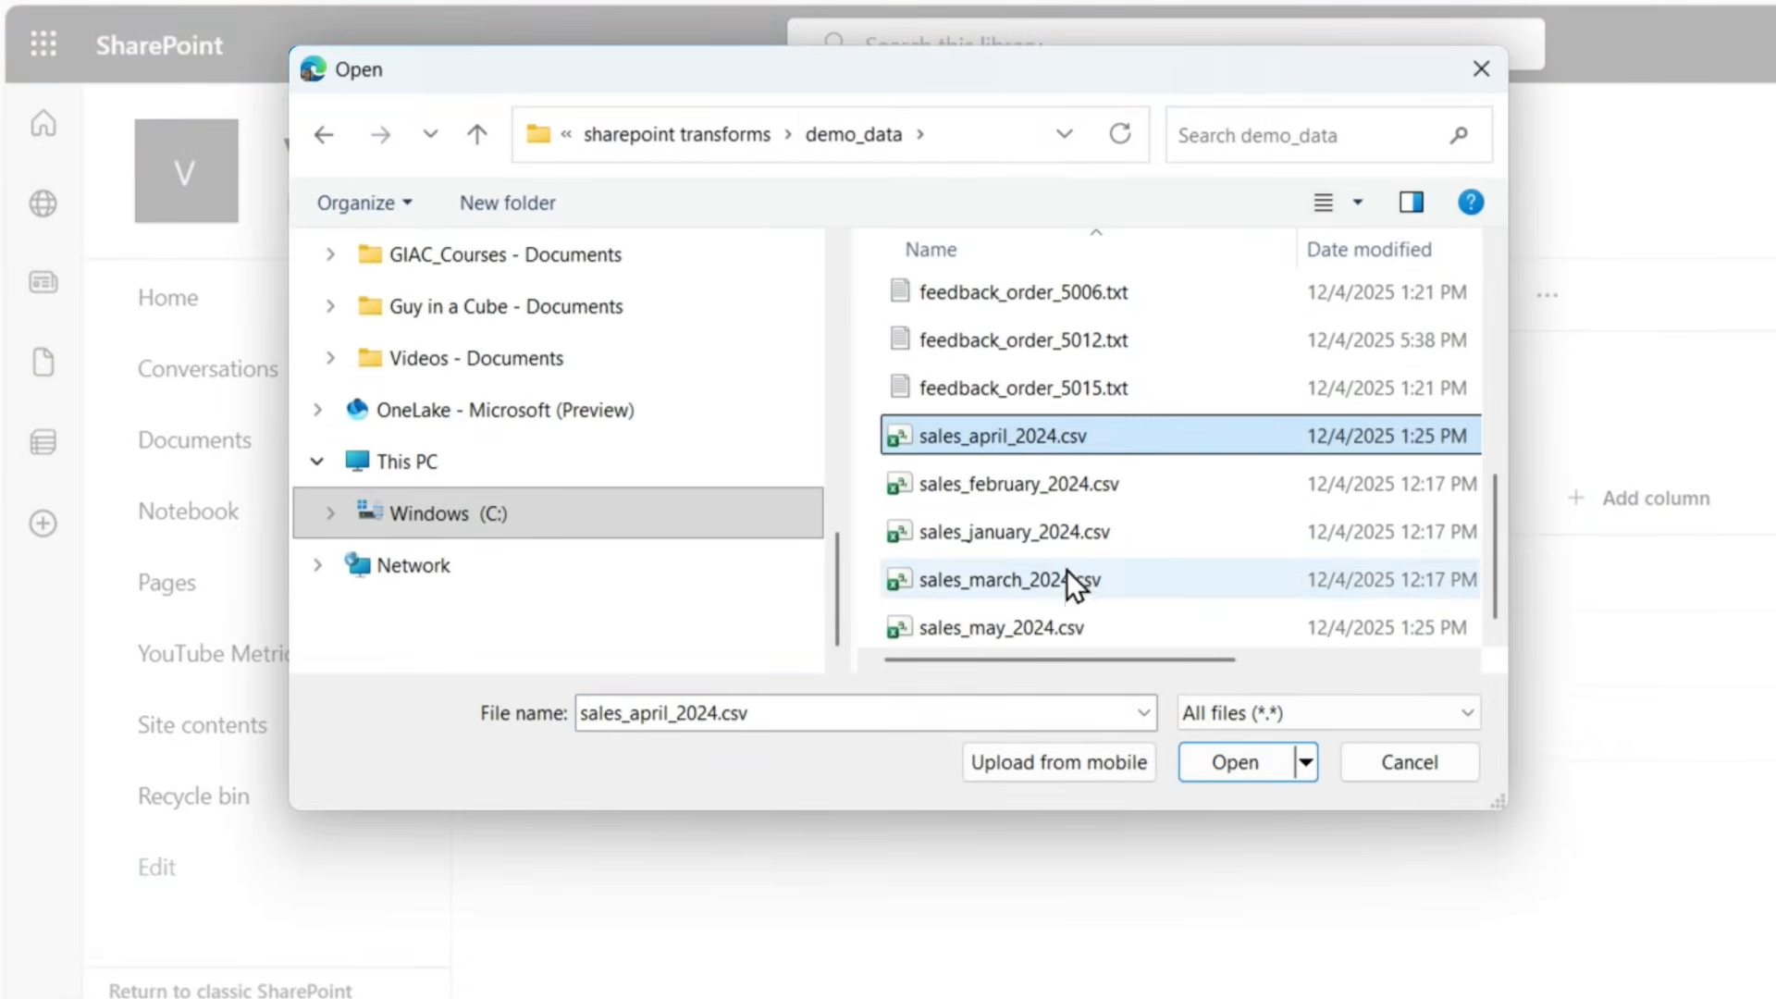
left_click(1046, 629, "ctrl")
left_click(1252, 757)
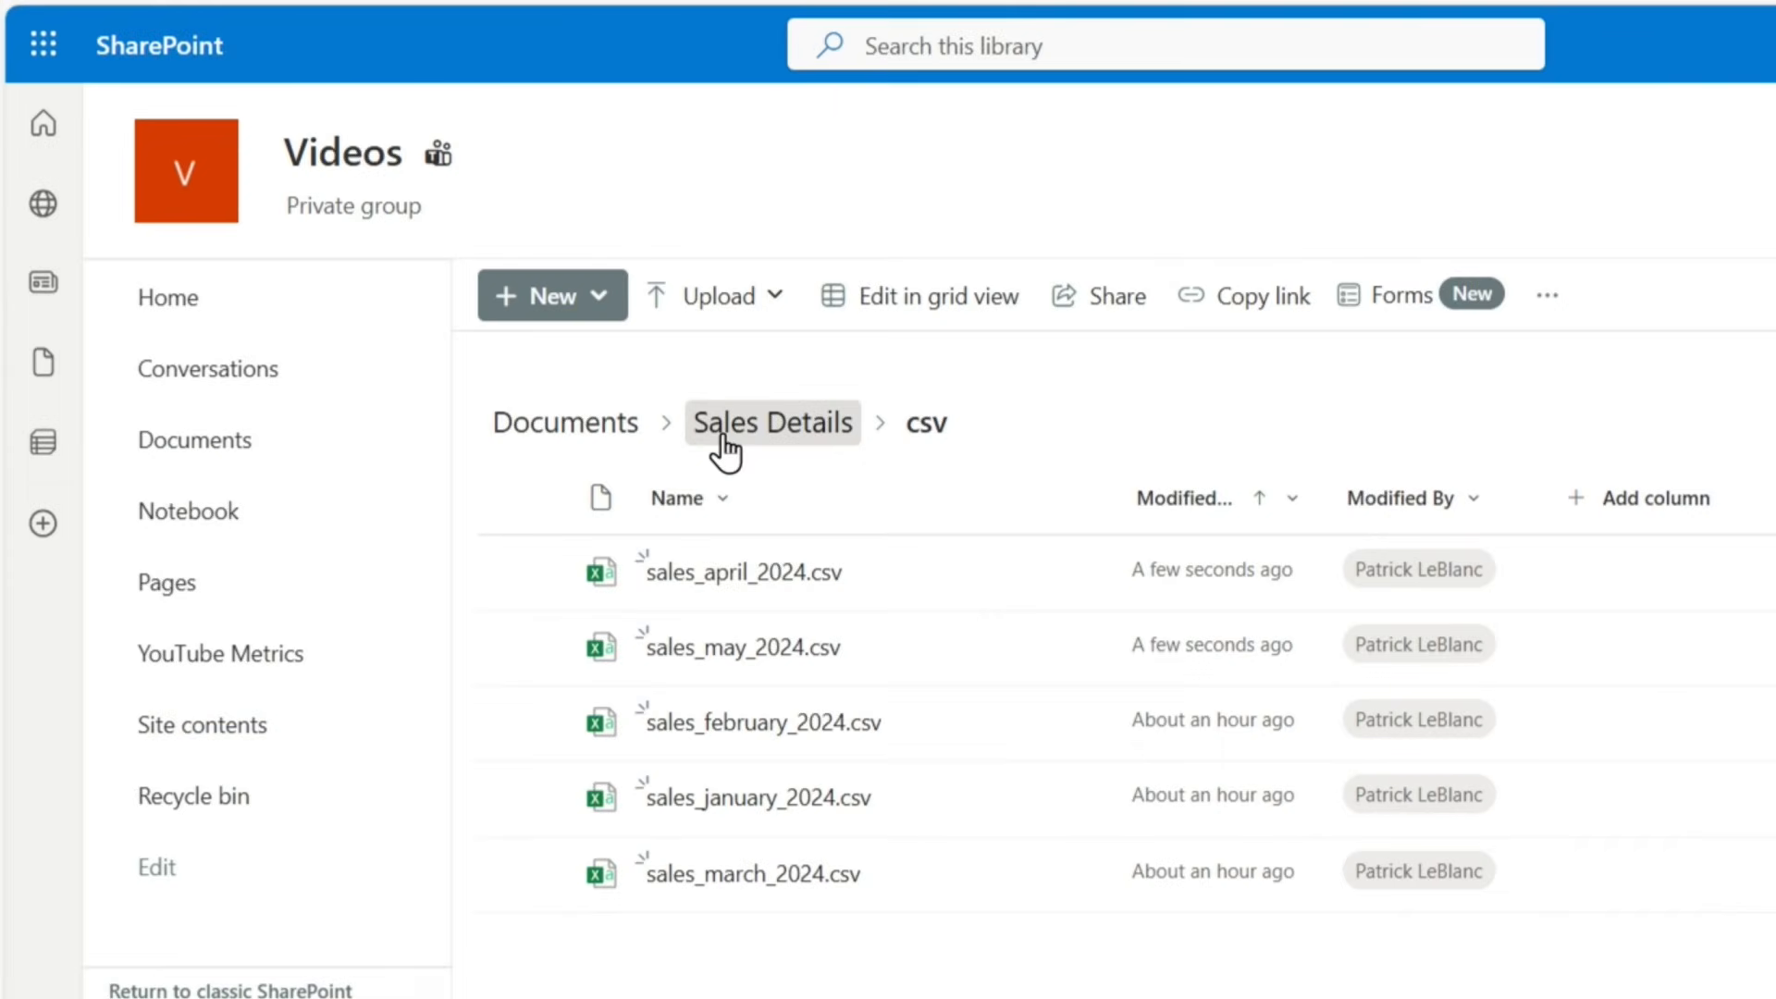
- Upload all files from Customer_Feedback_Updated, feedback_order_1004.txt through feedback_order_5015.txt, into the txt folder of Sales Details
left_click(726, 453)
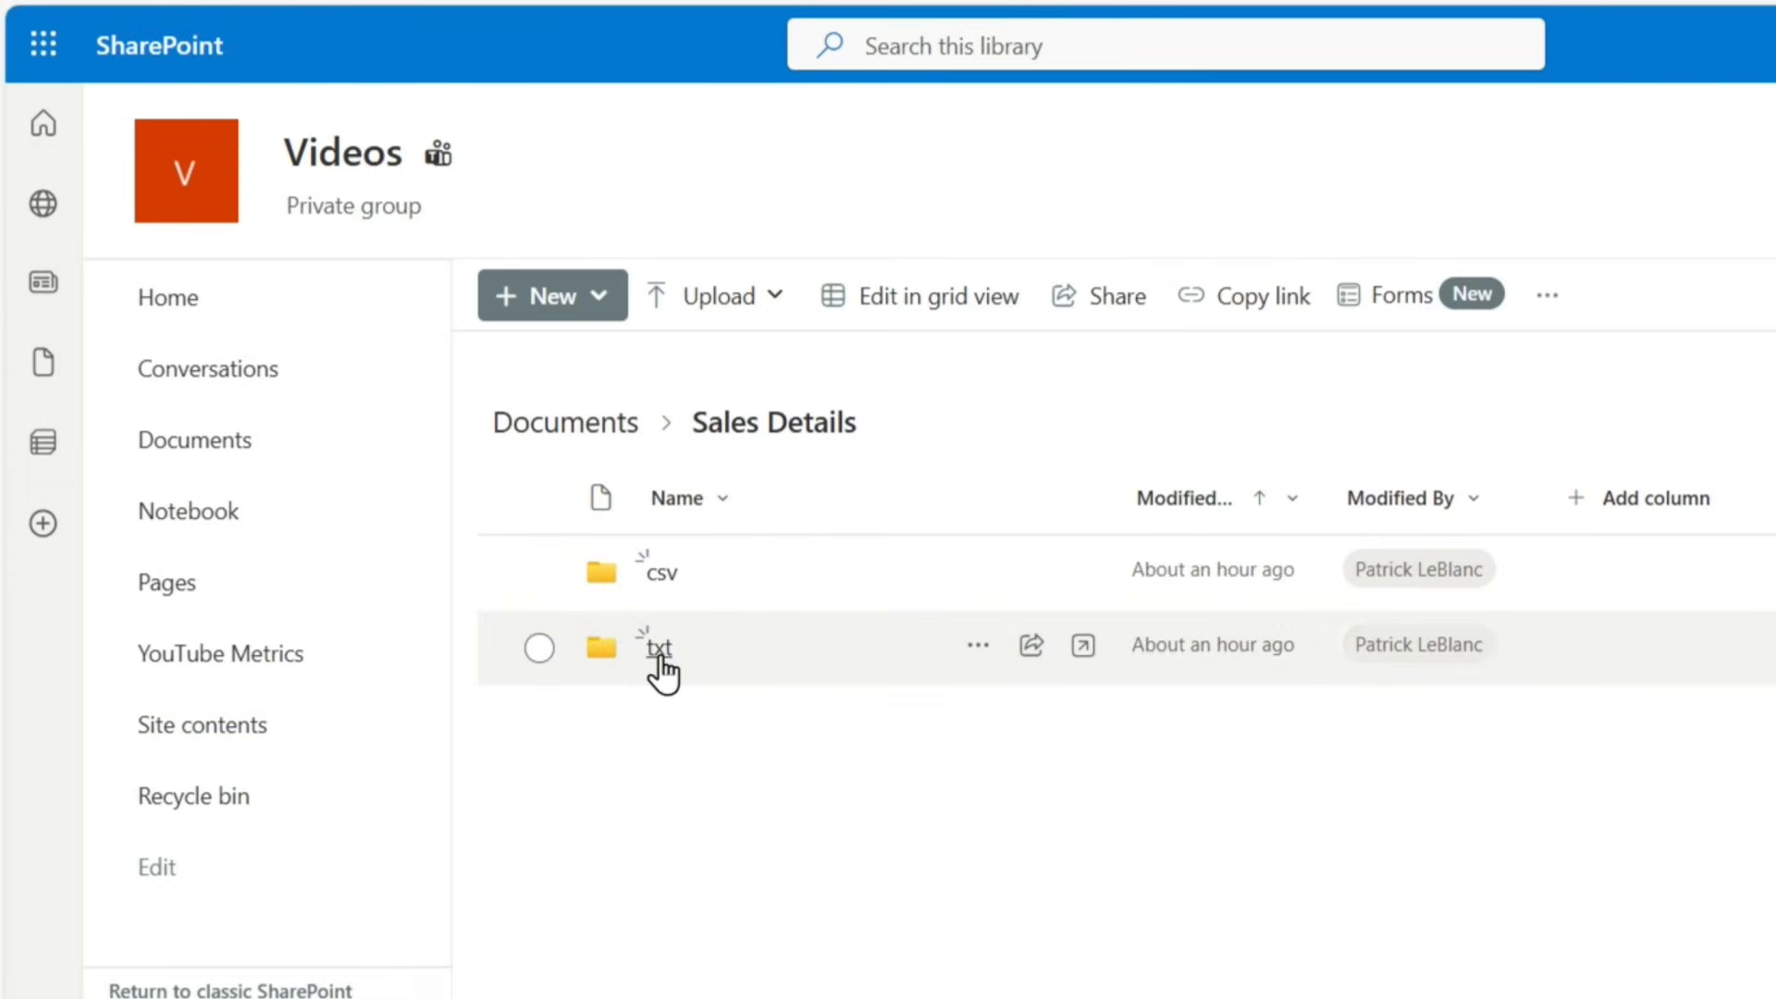
left_click(658, 650)
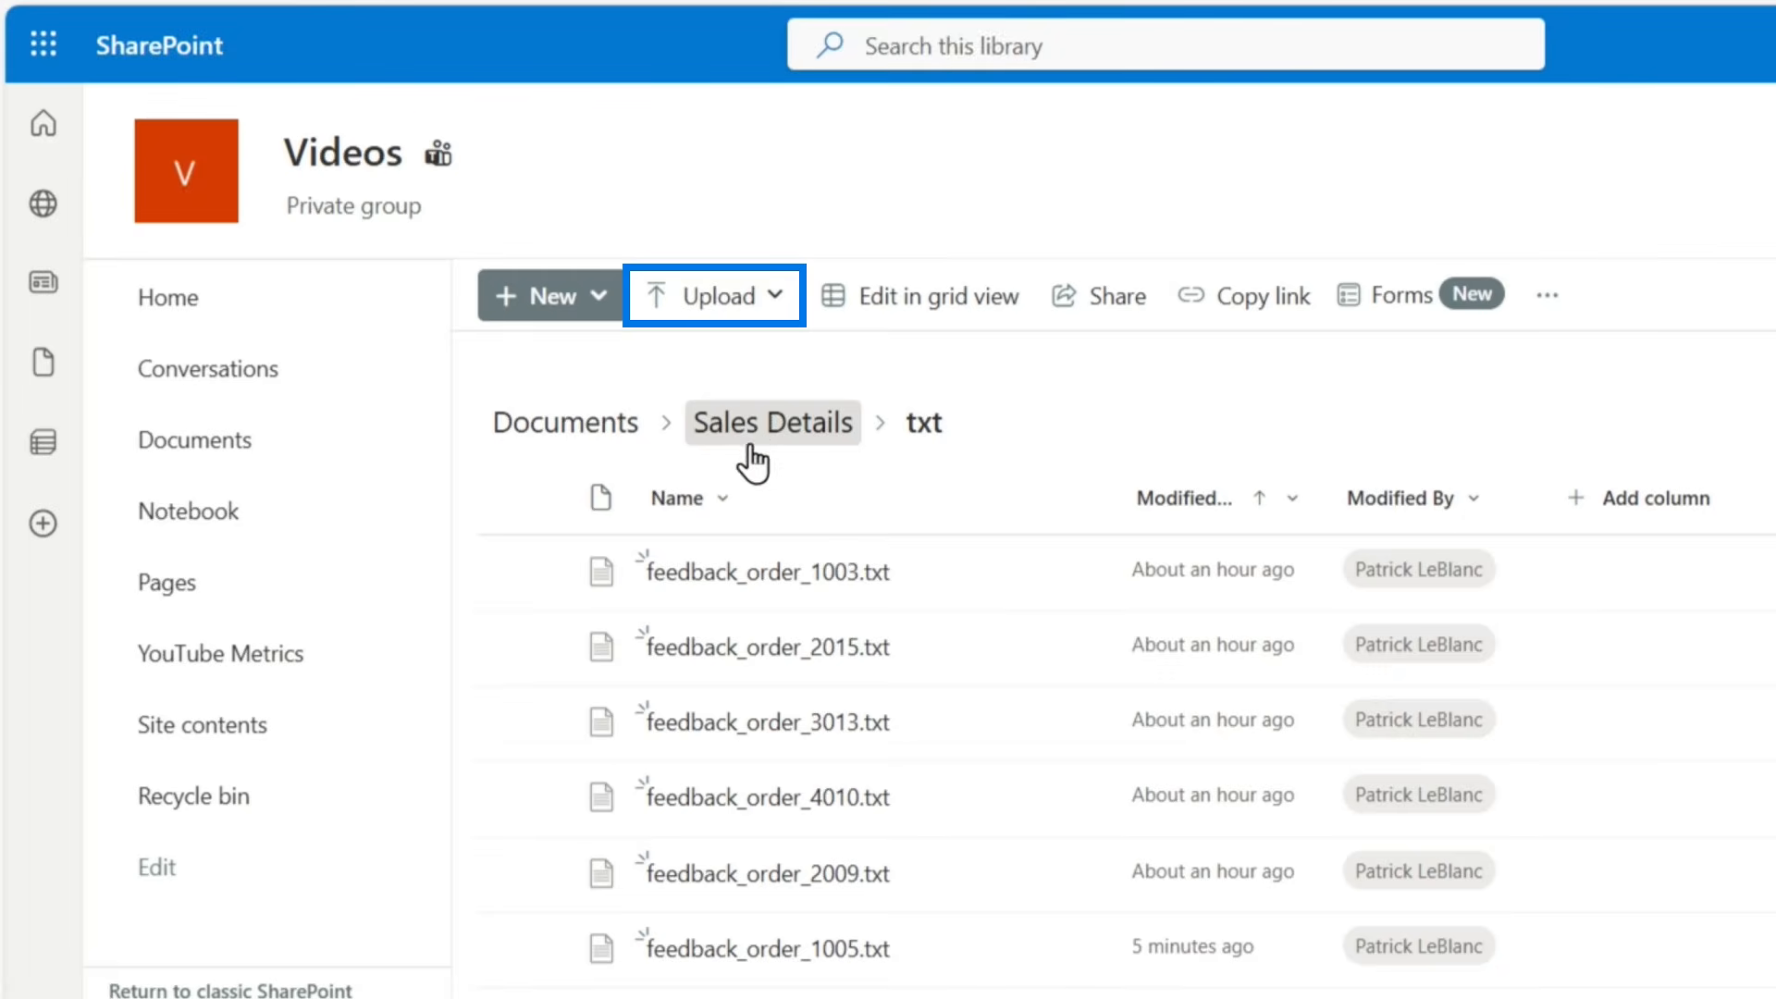
left_click(764, 298)
left_click(727, 370)
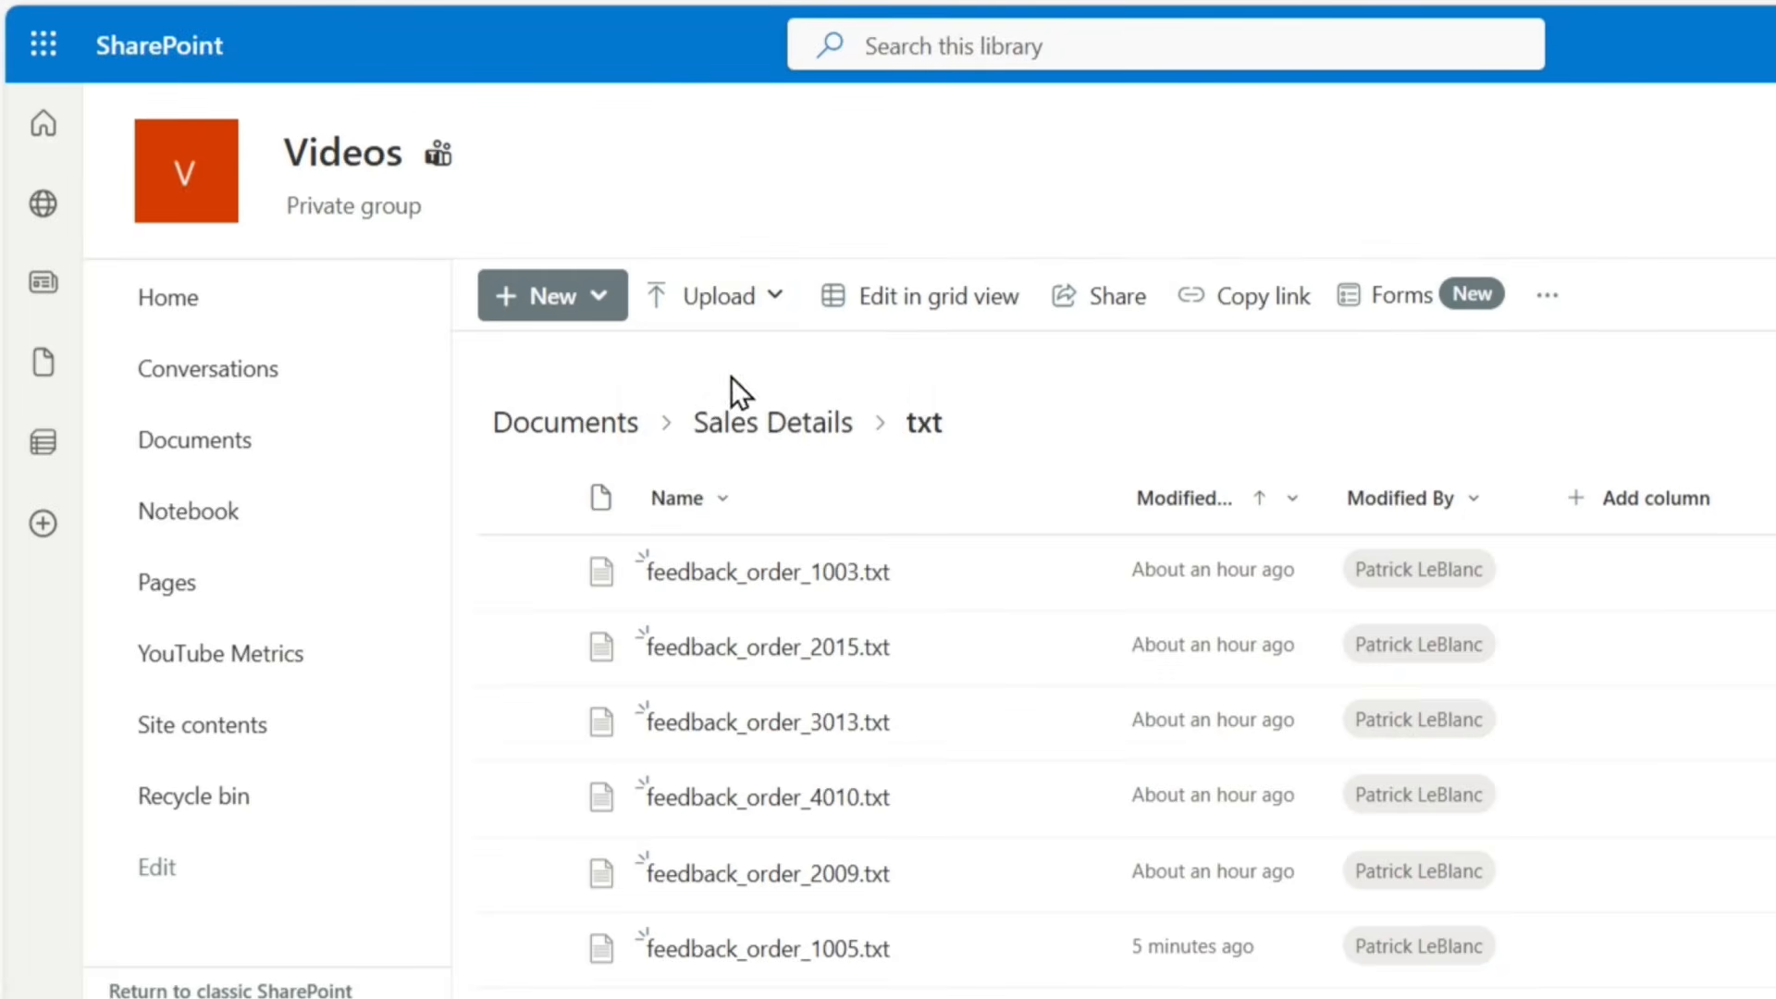
double_click(997, 361)
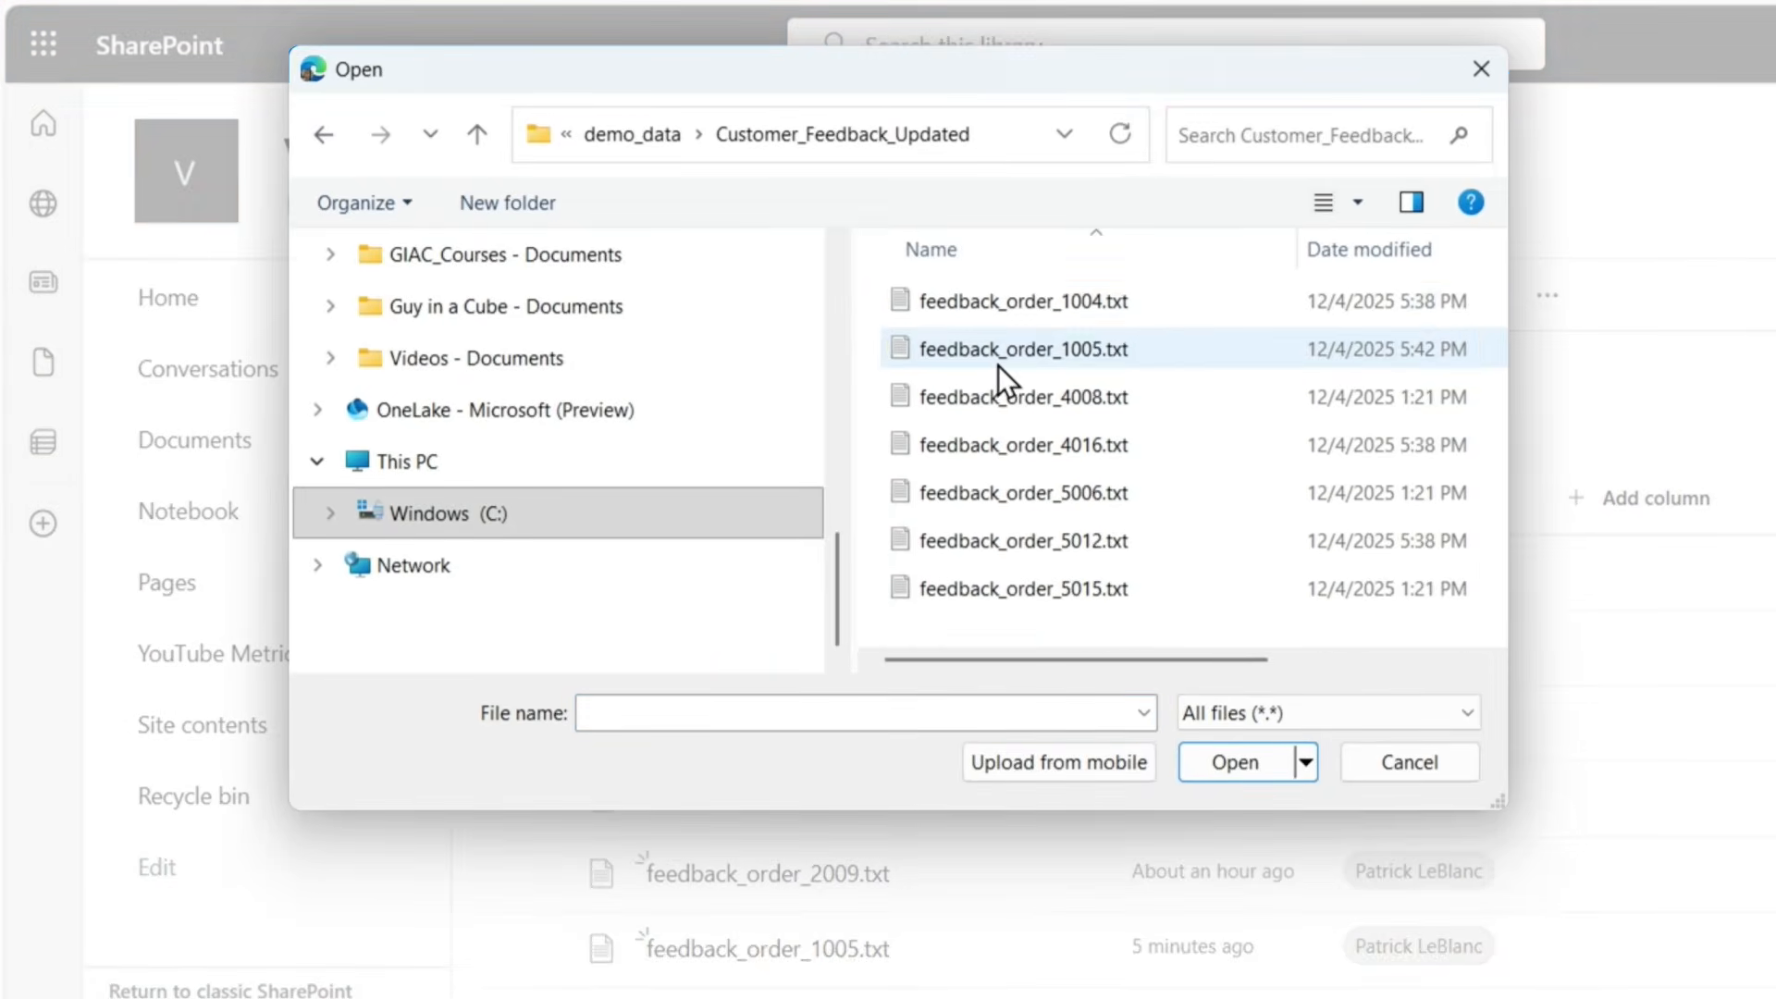
left_click(996, 313)
left_click(985, 588, "shift")
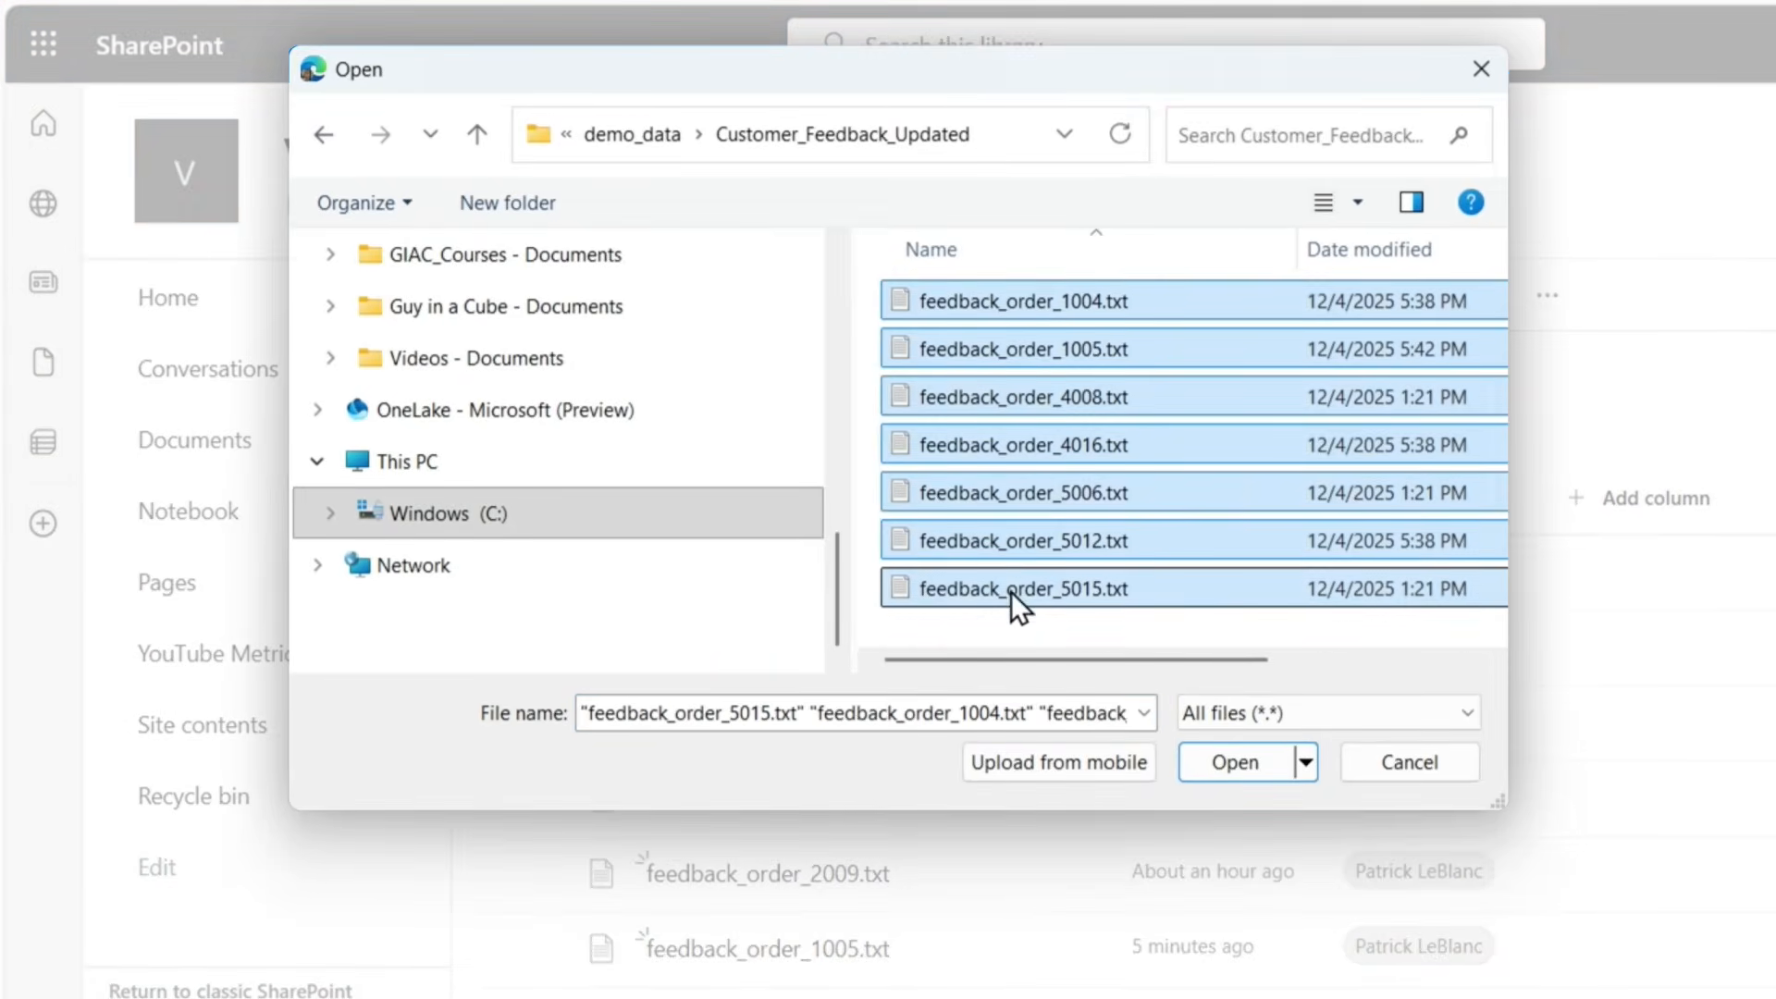
left_click(1239, 765)
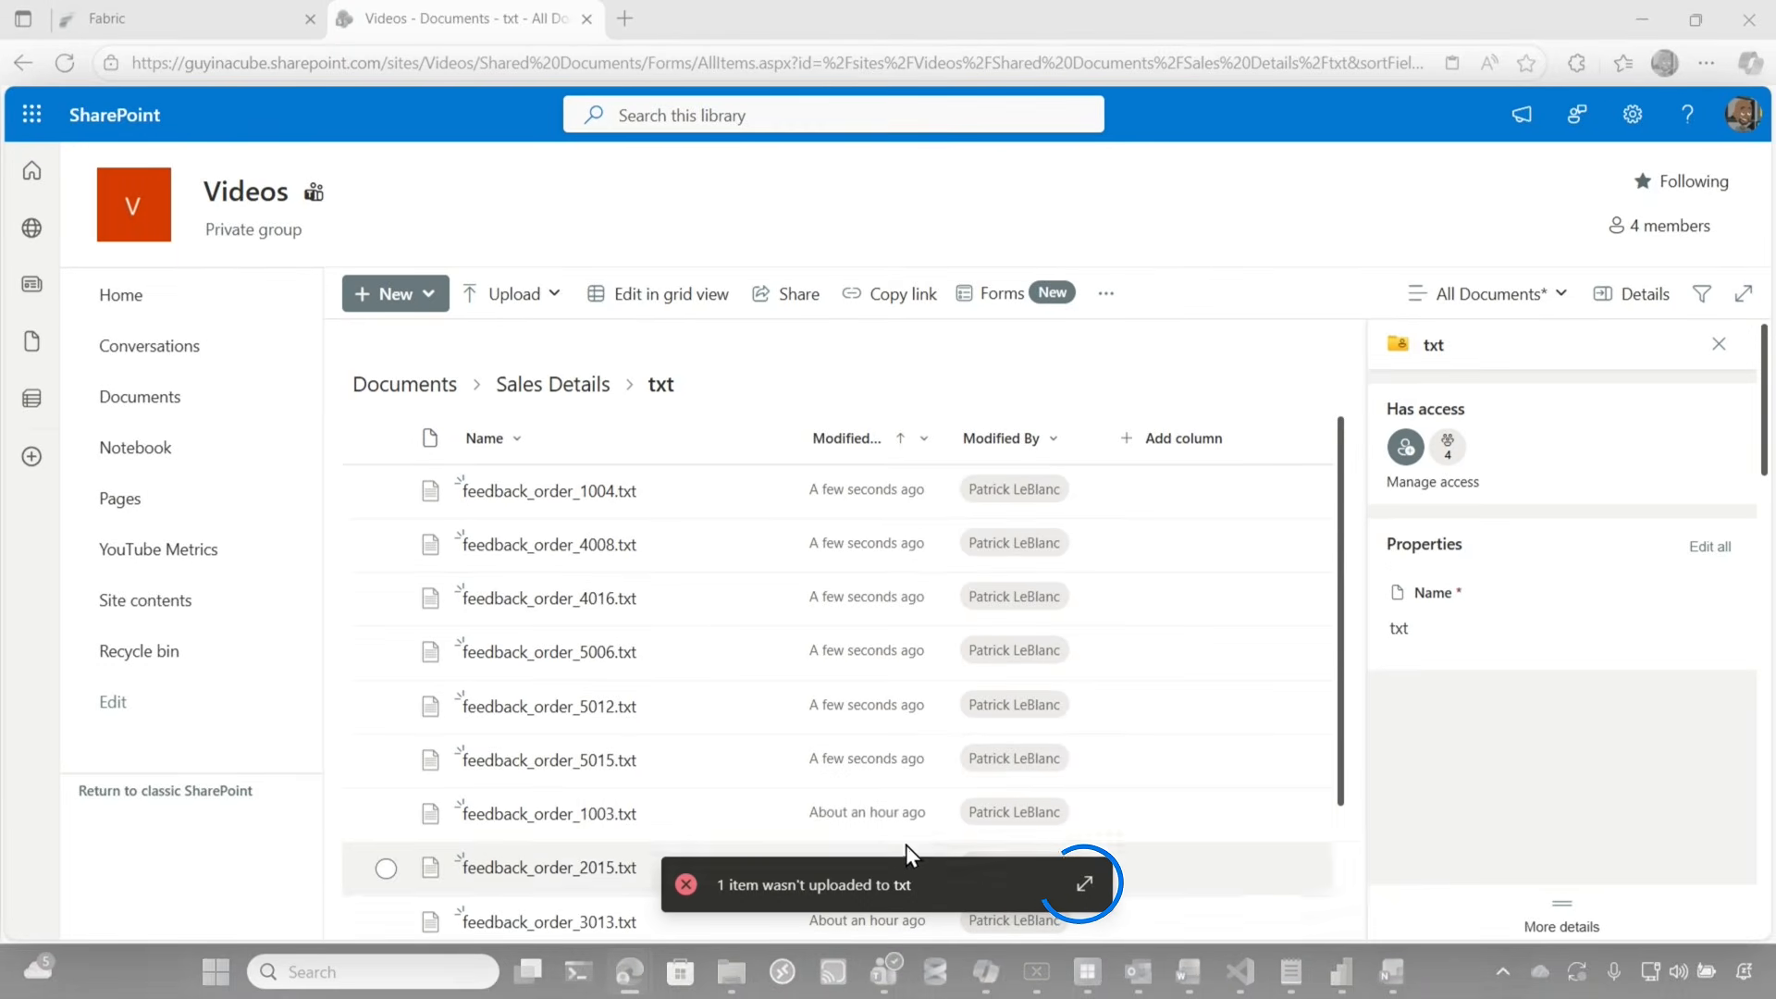
- Resolve the failed upload in the txt folder by replacing the existing feedback_order_1005.txt with the new version
left_click(1084, 883)
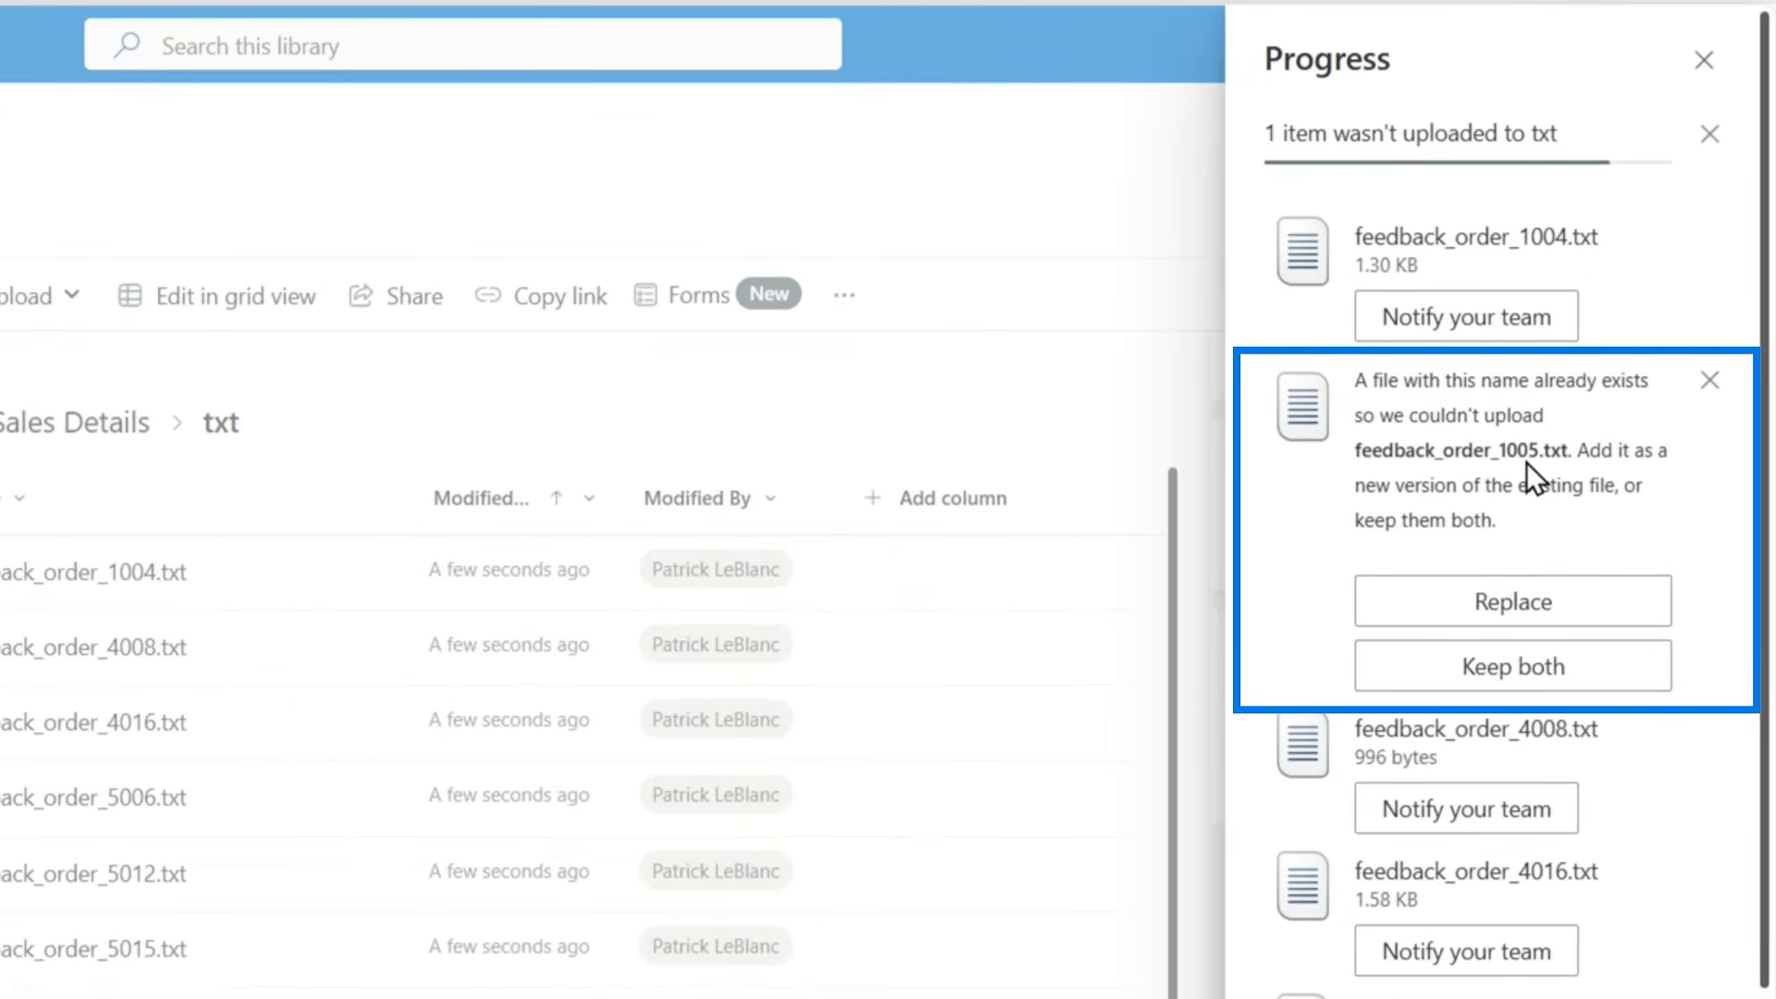
left_click(1563, 606)
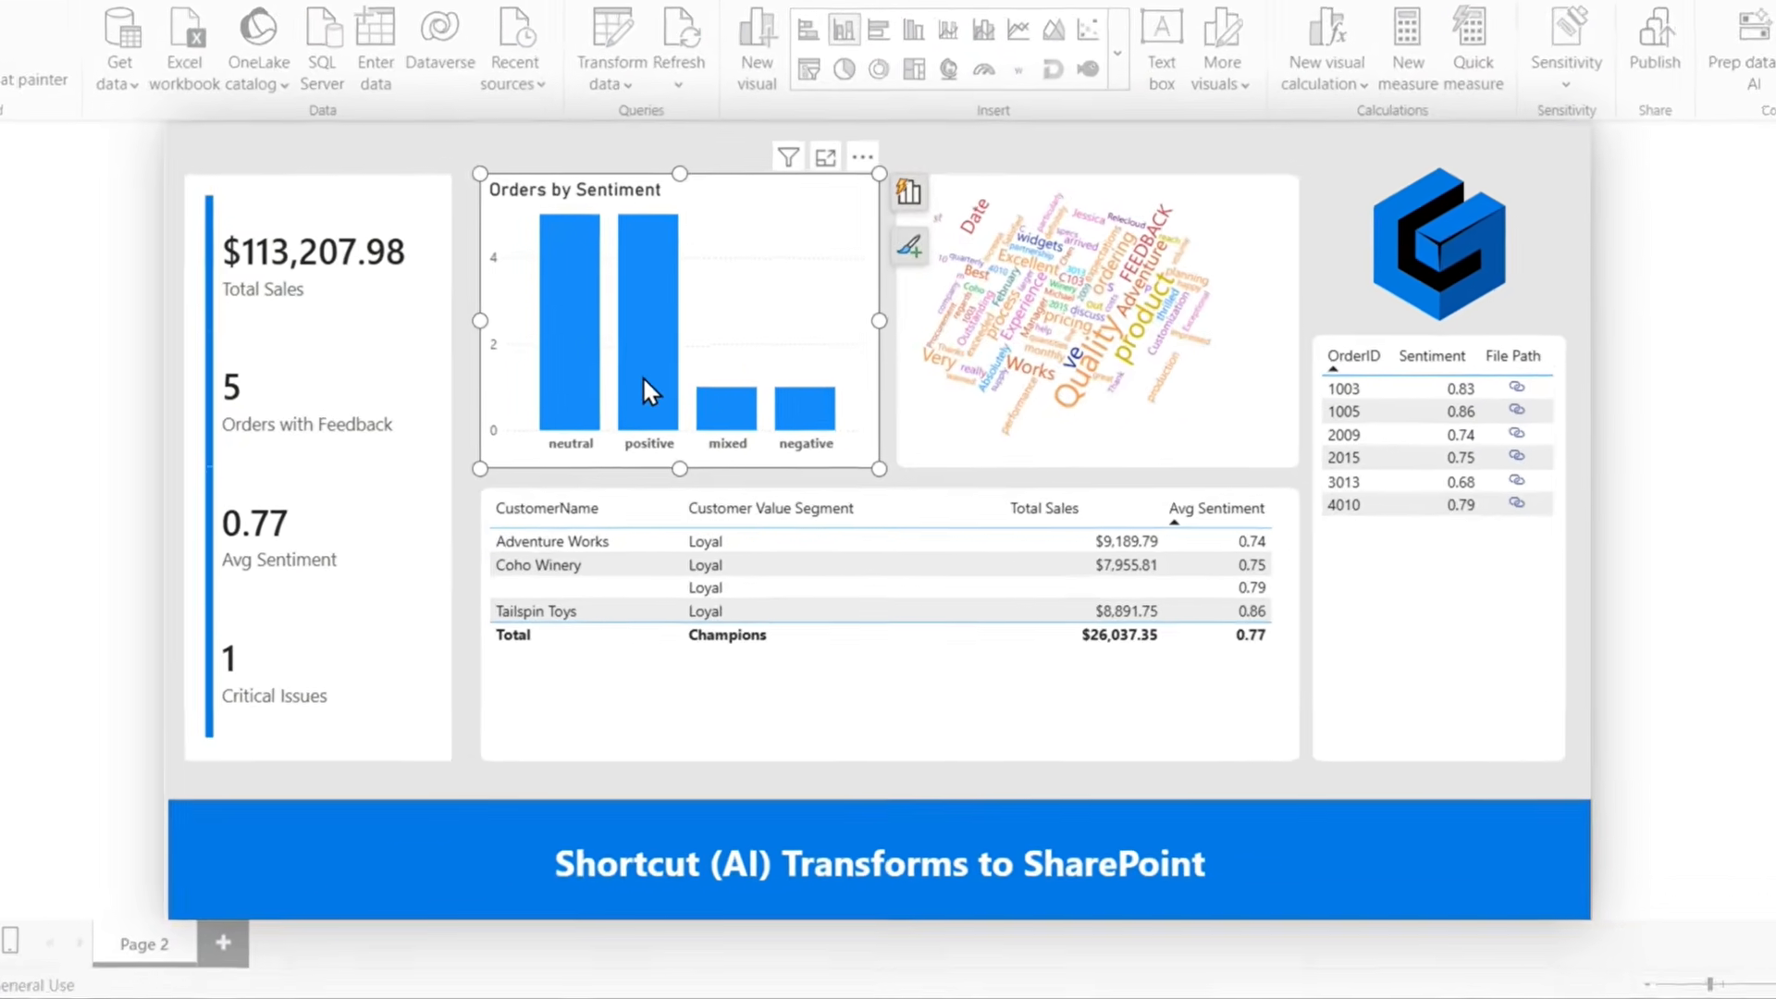
- Switch to the Power BI report and cross-filter it by the positive column of Orders by Sentiment
left_click(670, 407)
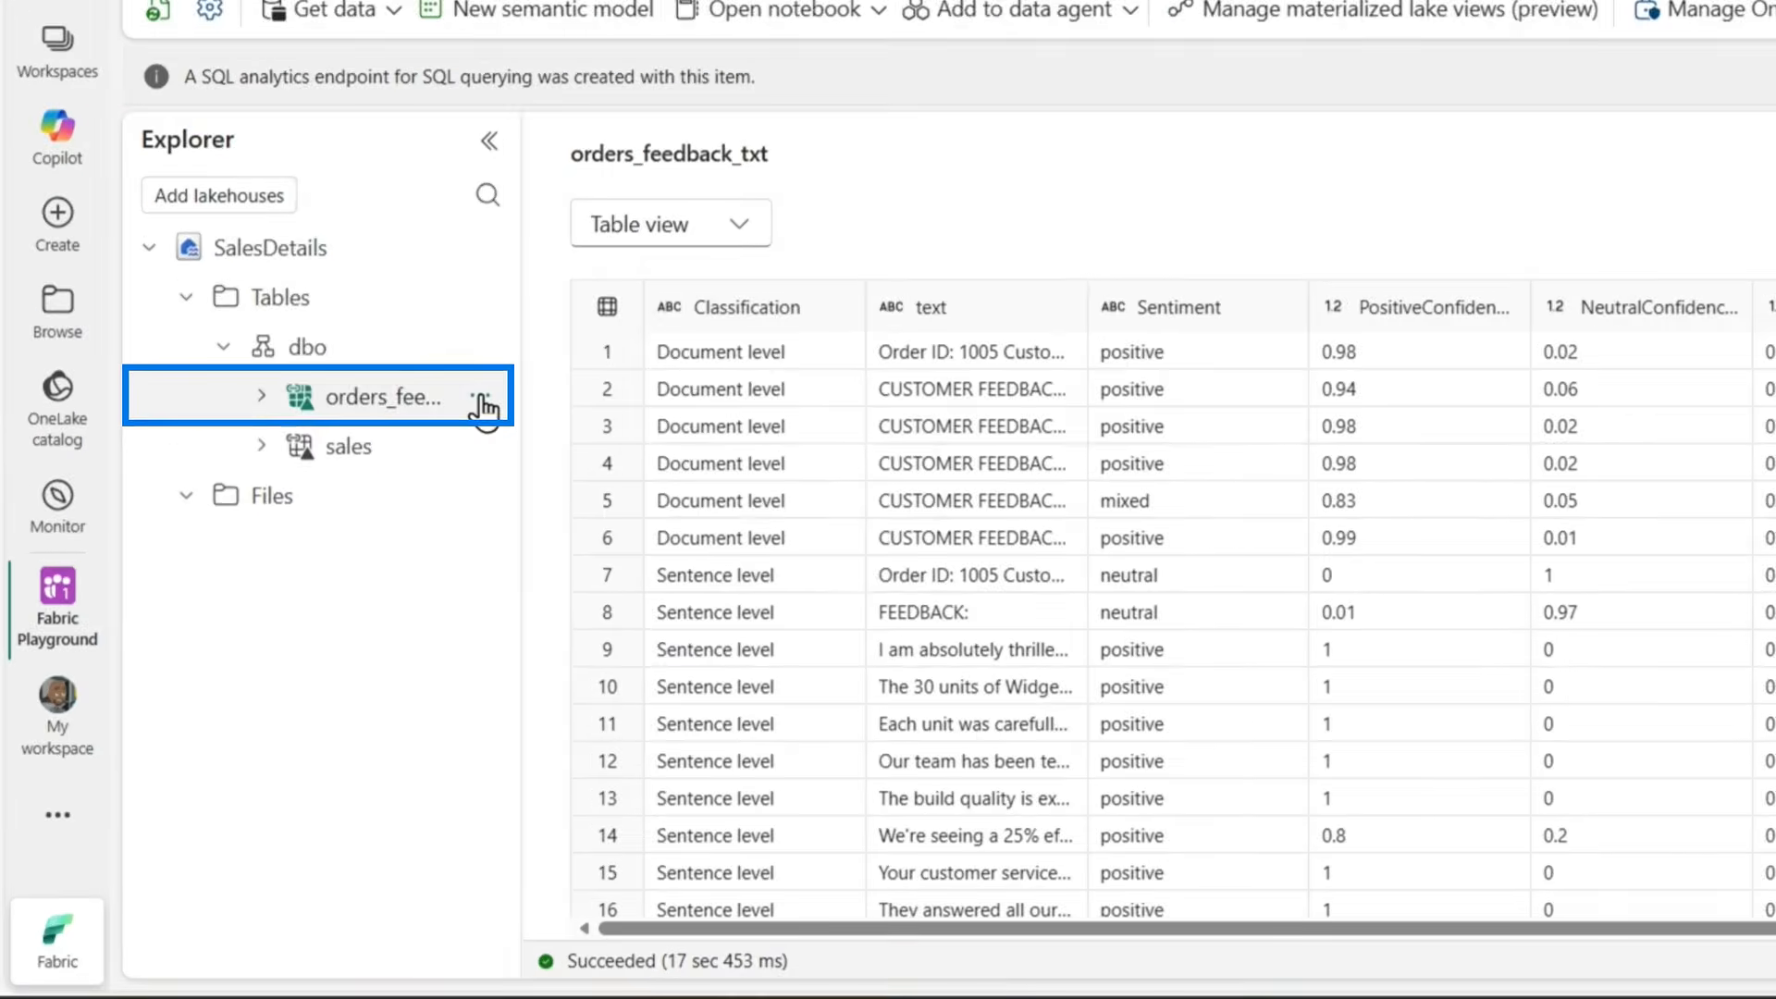
- Switch to the Fabric SalesDetails lakehouse, open shortcut management for orders_feedback_txt, and refresh its transform job statuses
left_click(392, 479)
left_click(672, 747)
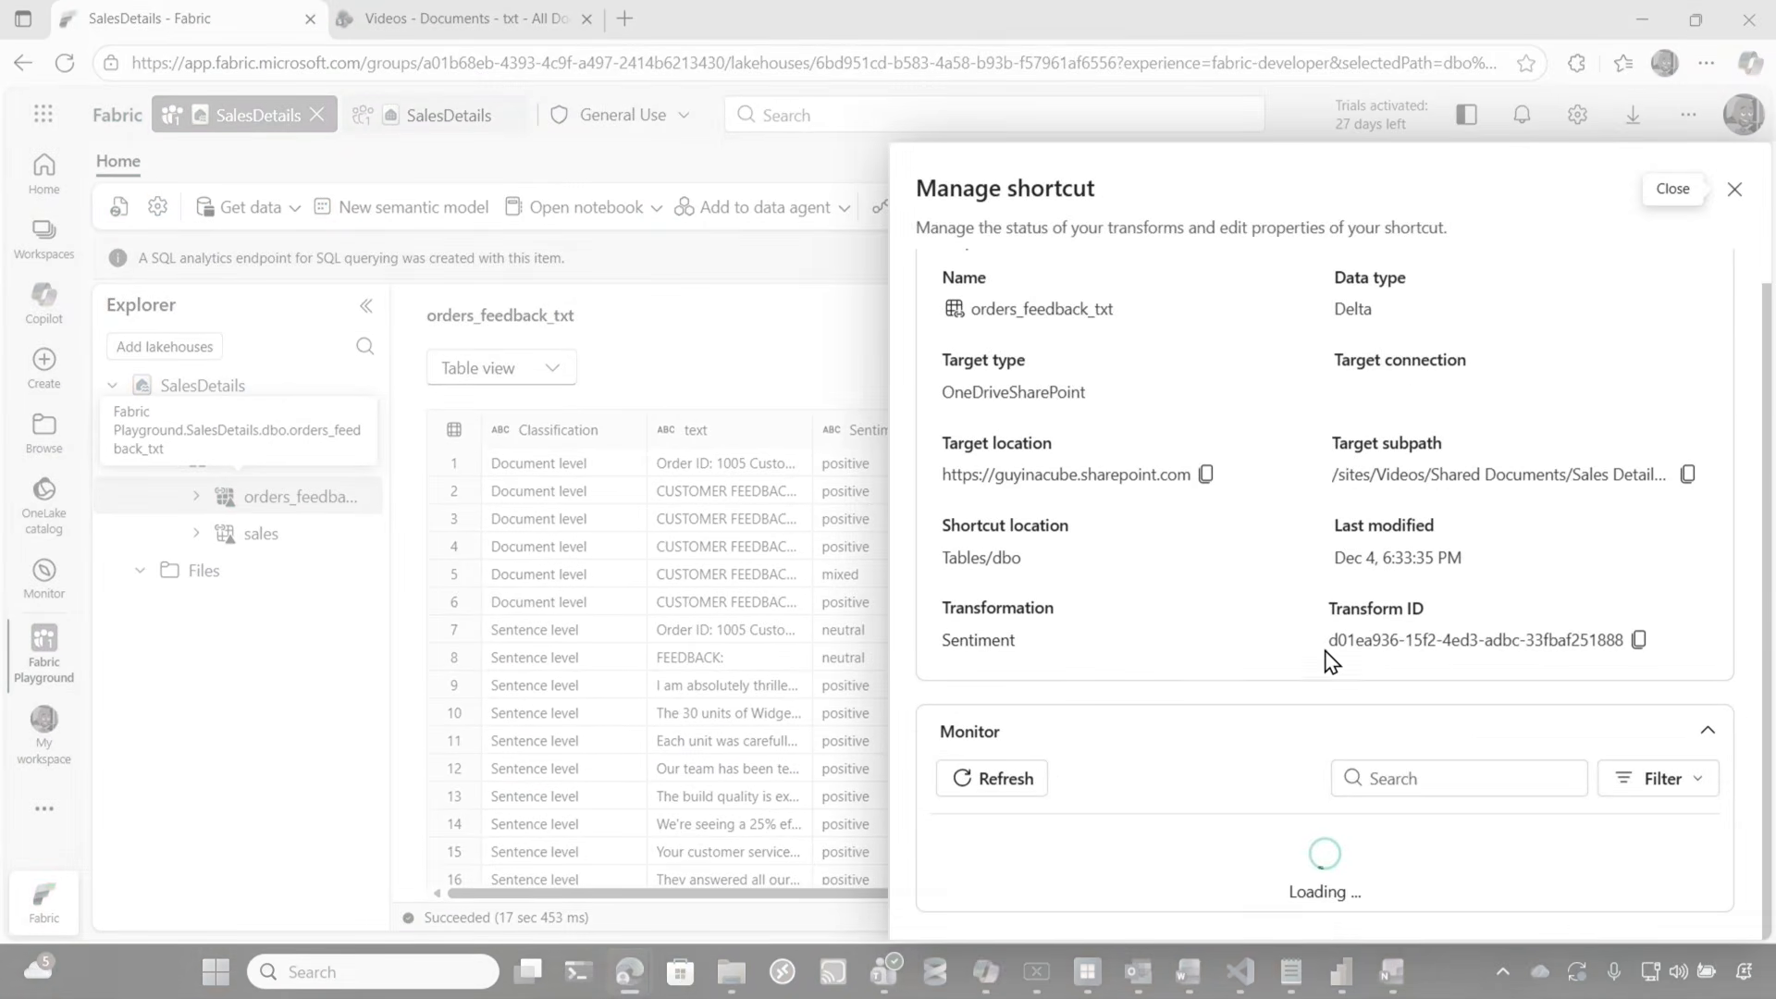
scroll(1252, 614, "down", 5)
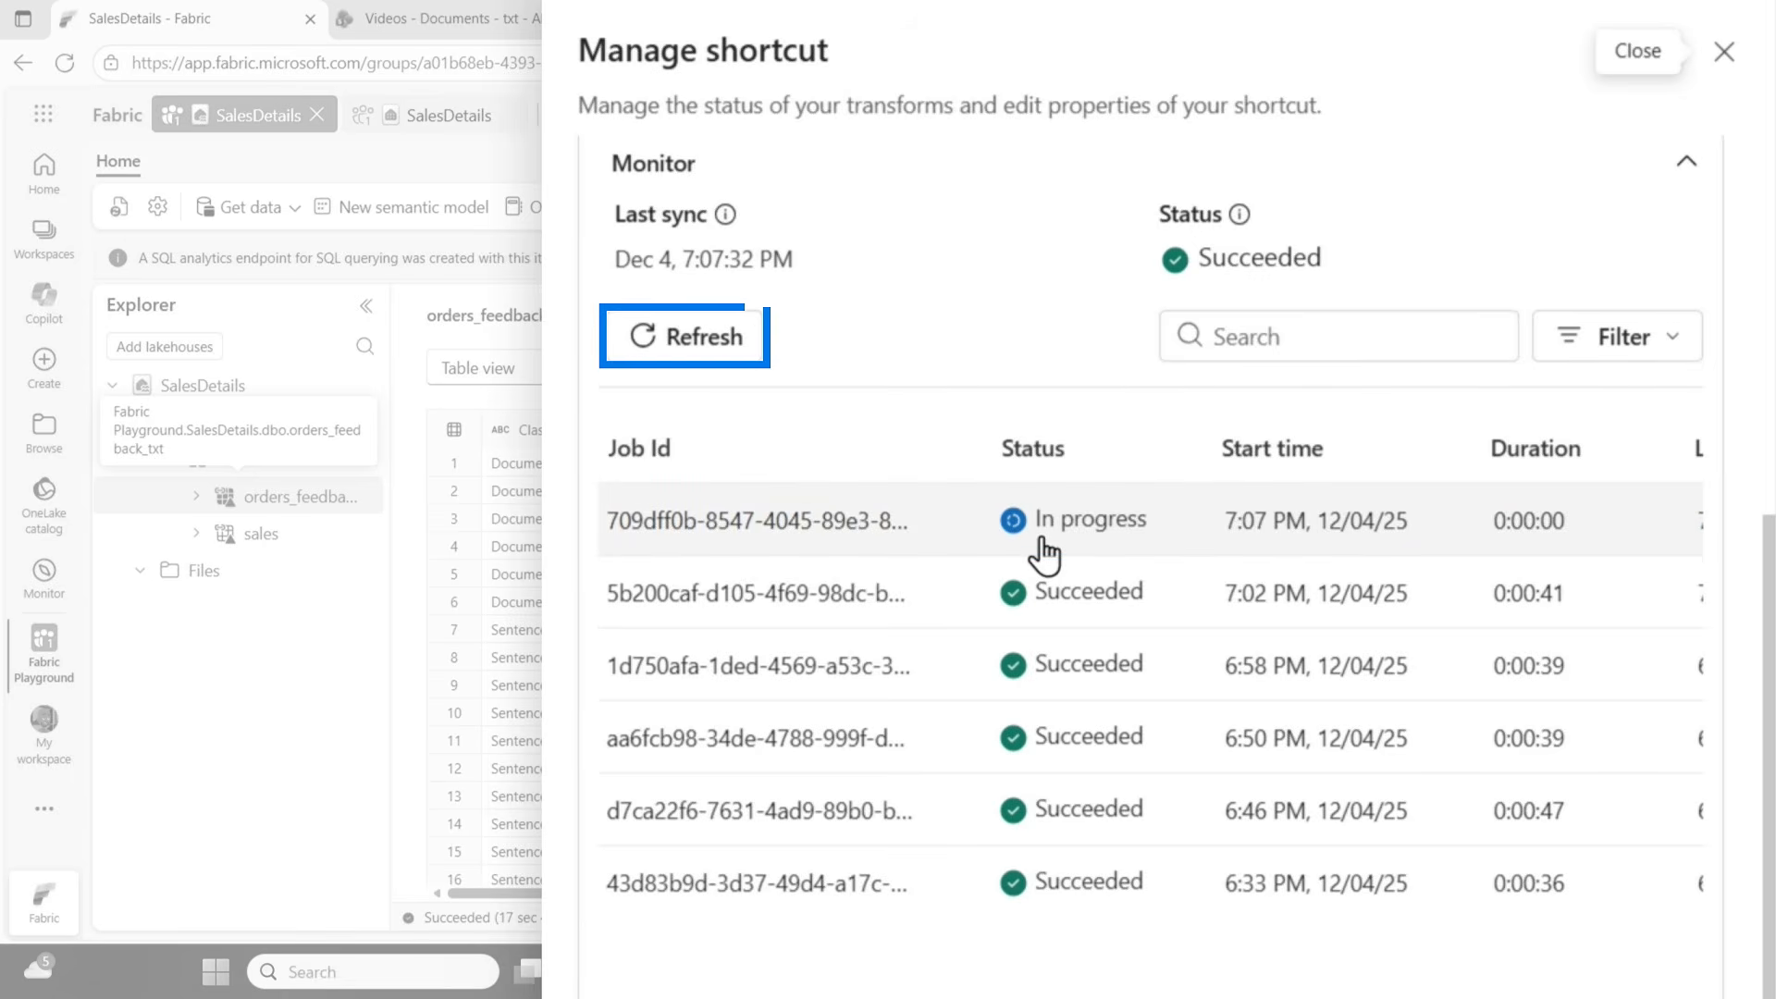
left_click(696, 338)
scroll(648, 462, "down", 5)
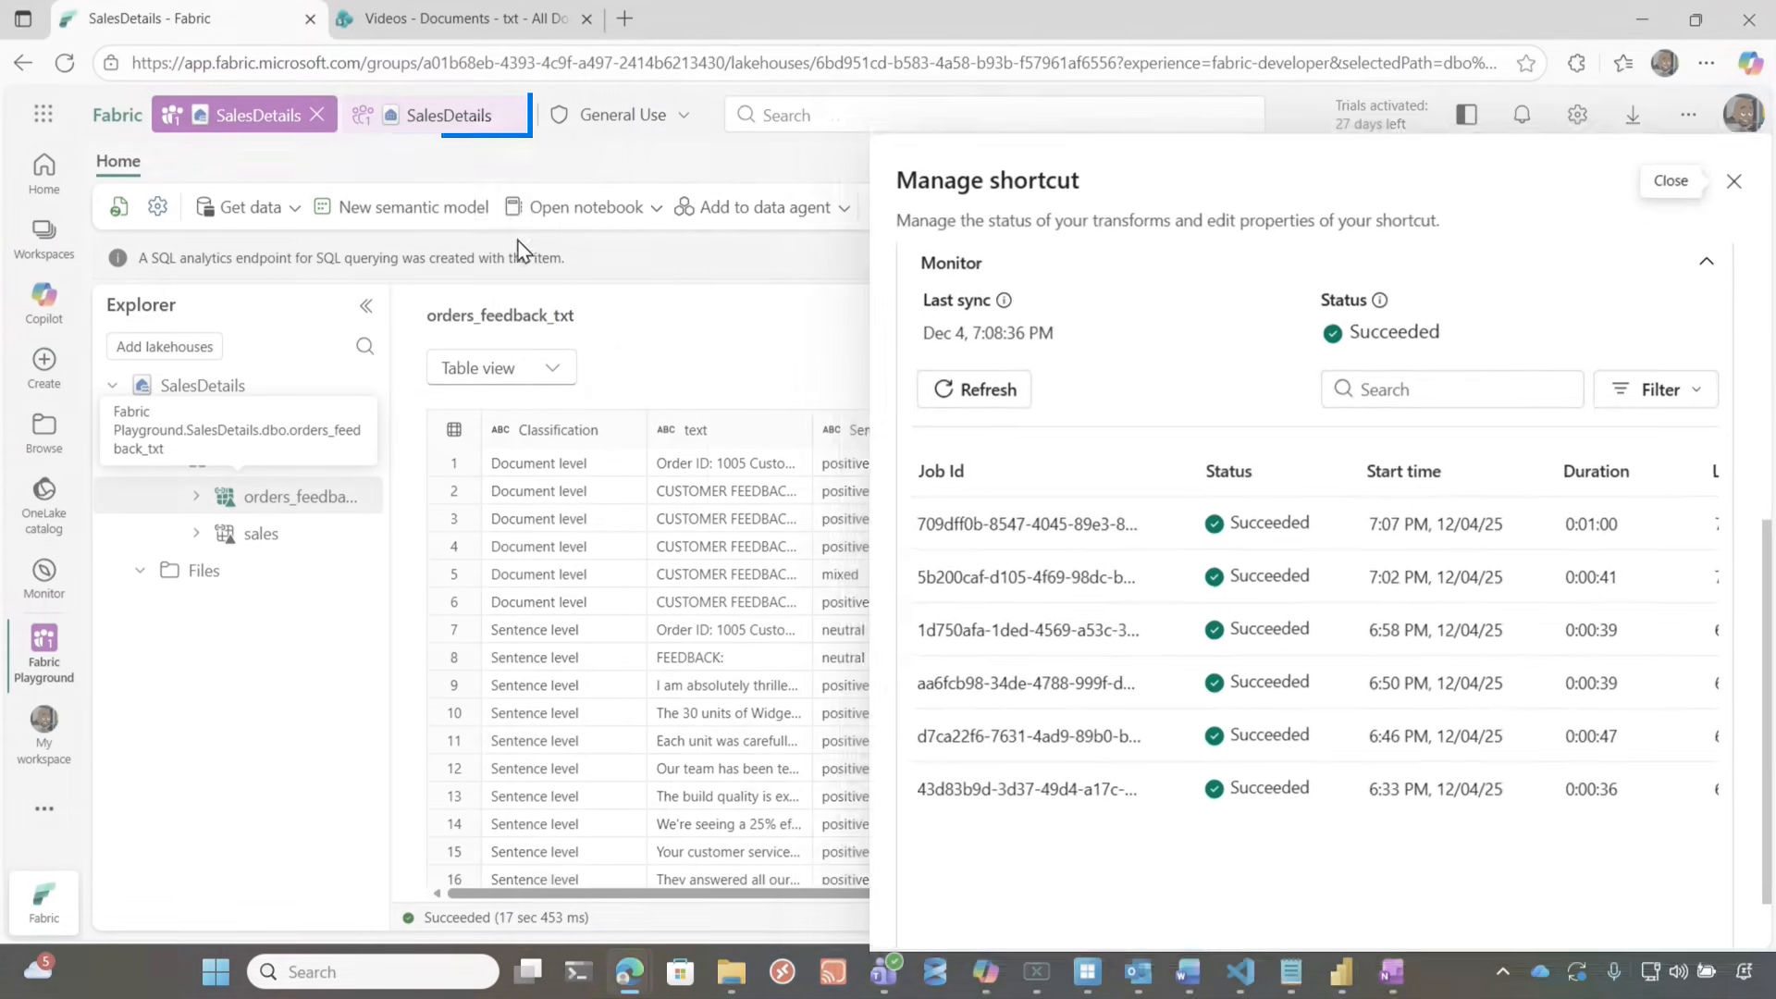
- Refresh the schemas in the SalesDetails SQL analytics endpoint and rerun the Sentiment Customer Analysis query
left_click(407, 126)
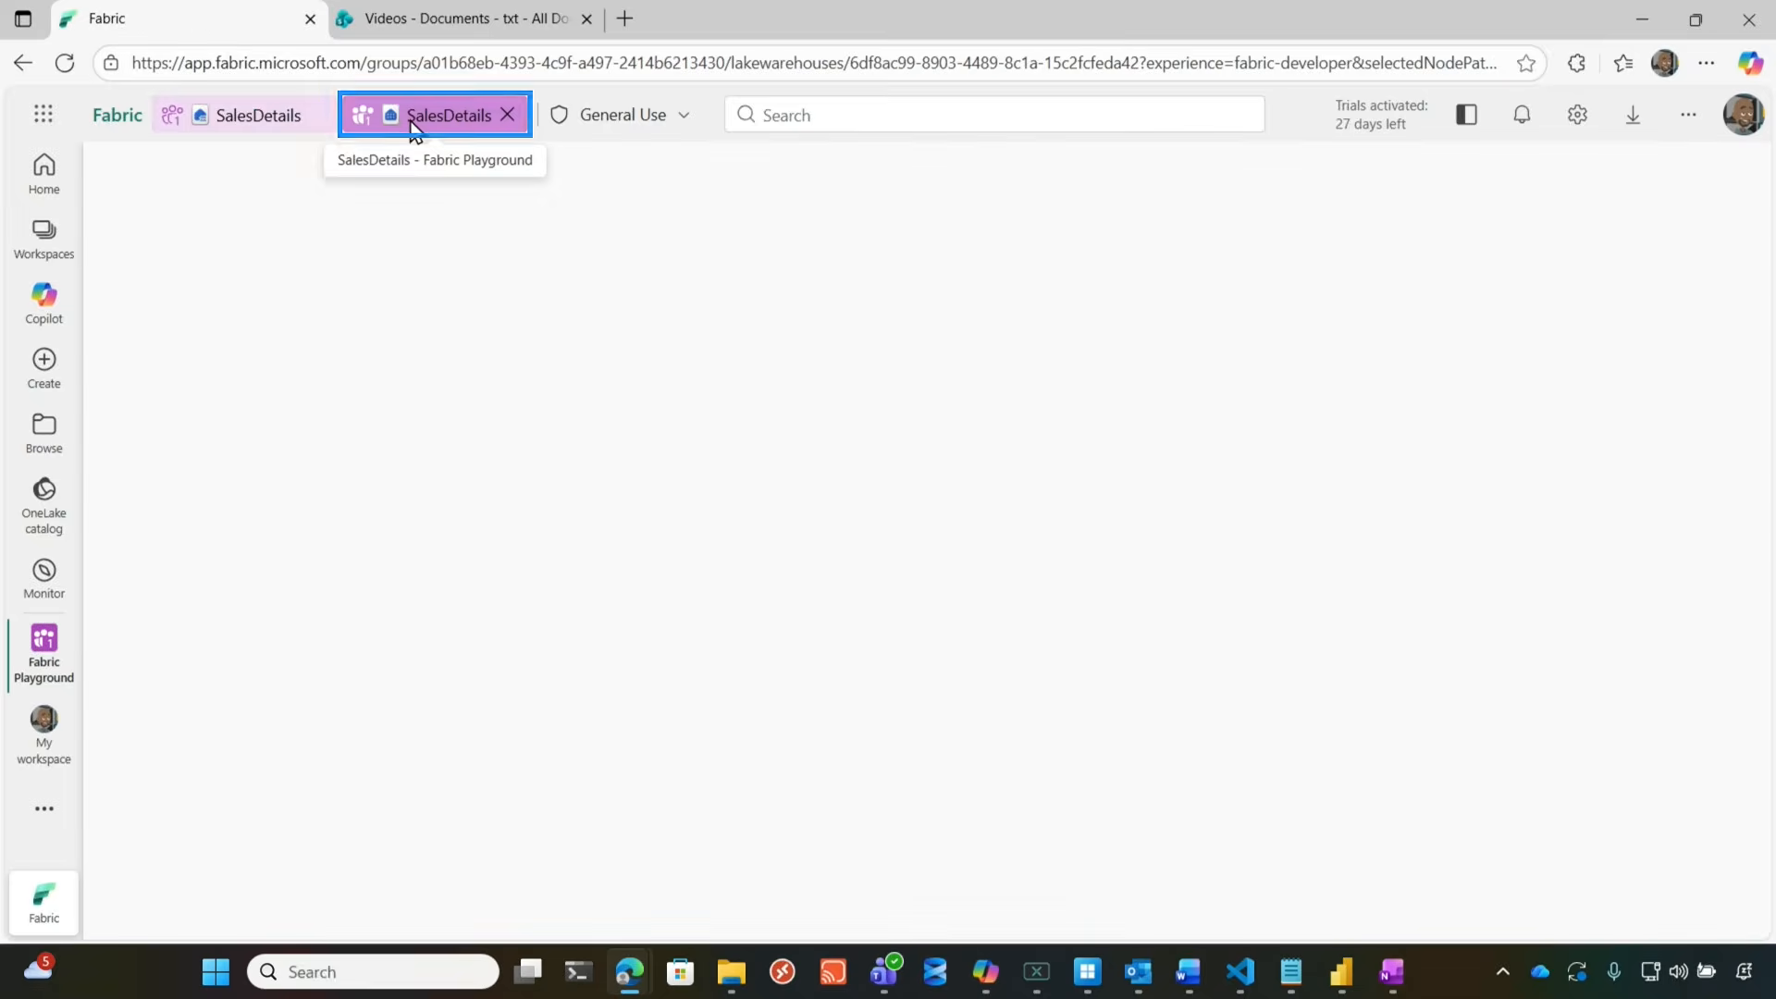
left_click(432, 324)
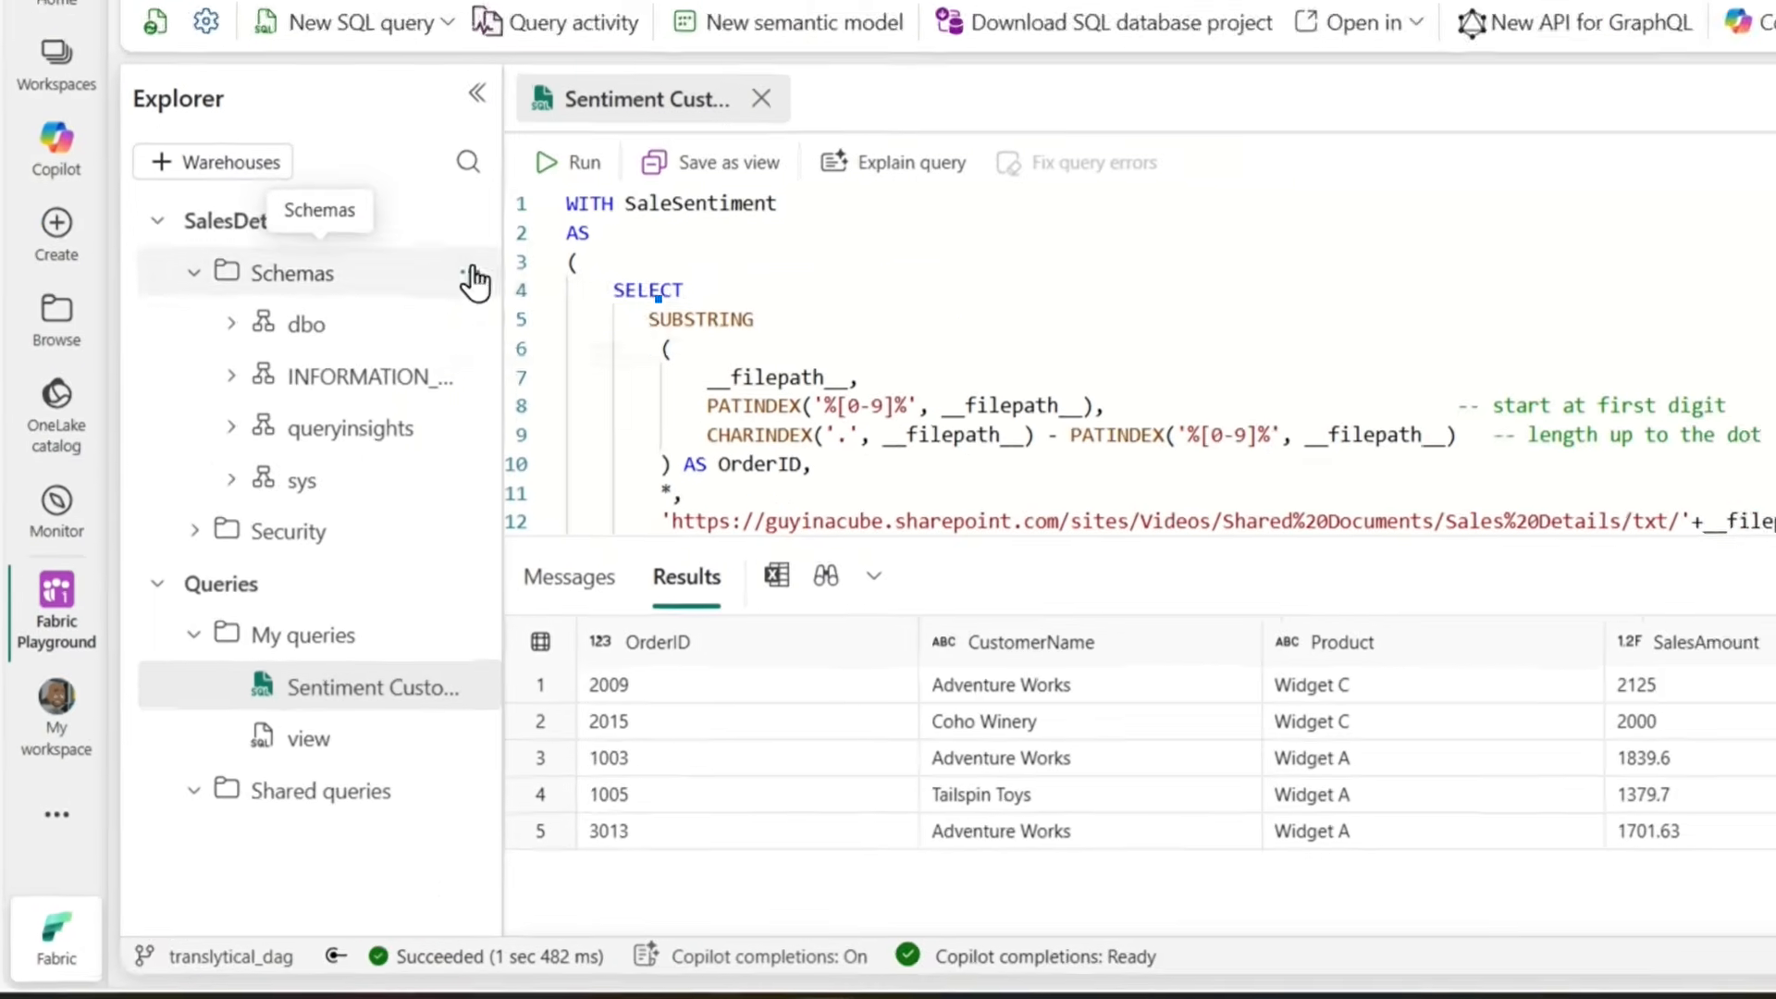
left_click(473, 272)
left_click(484, 326)
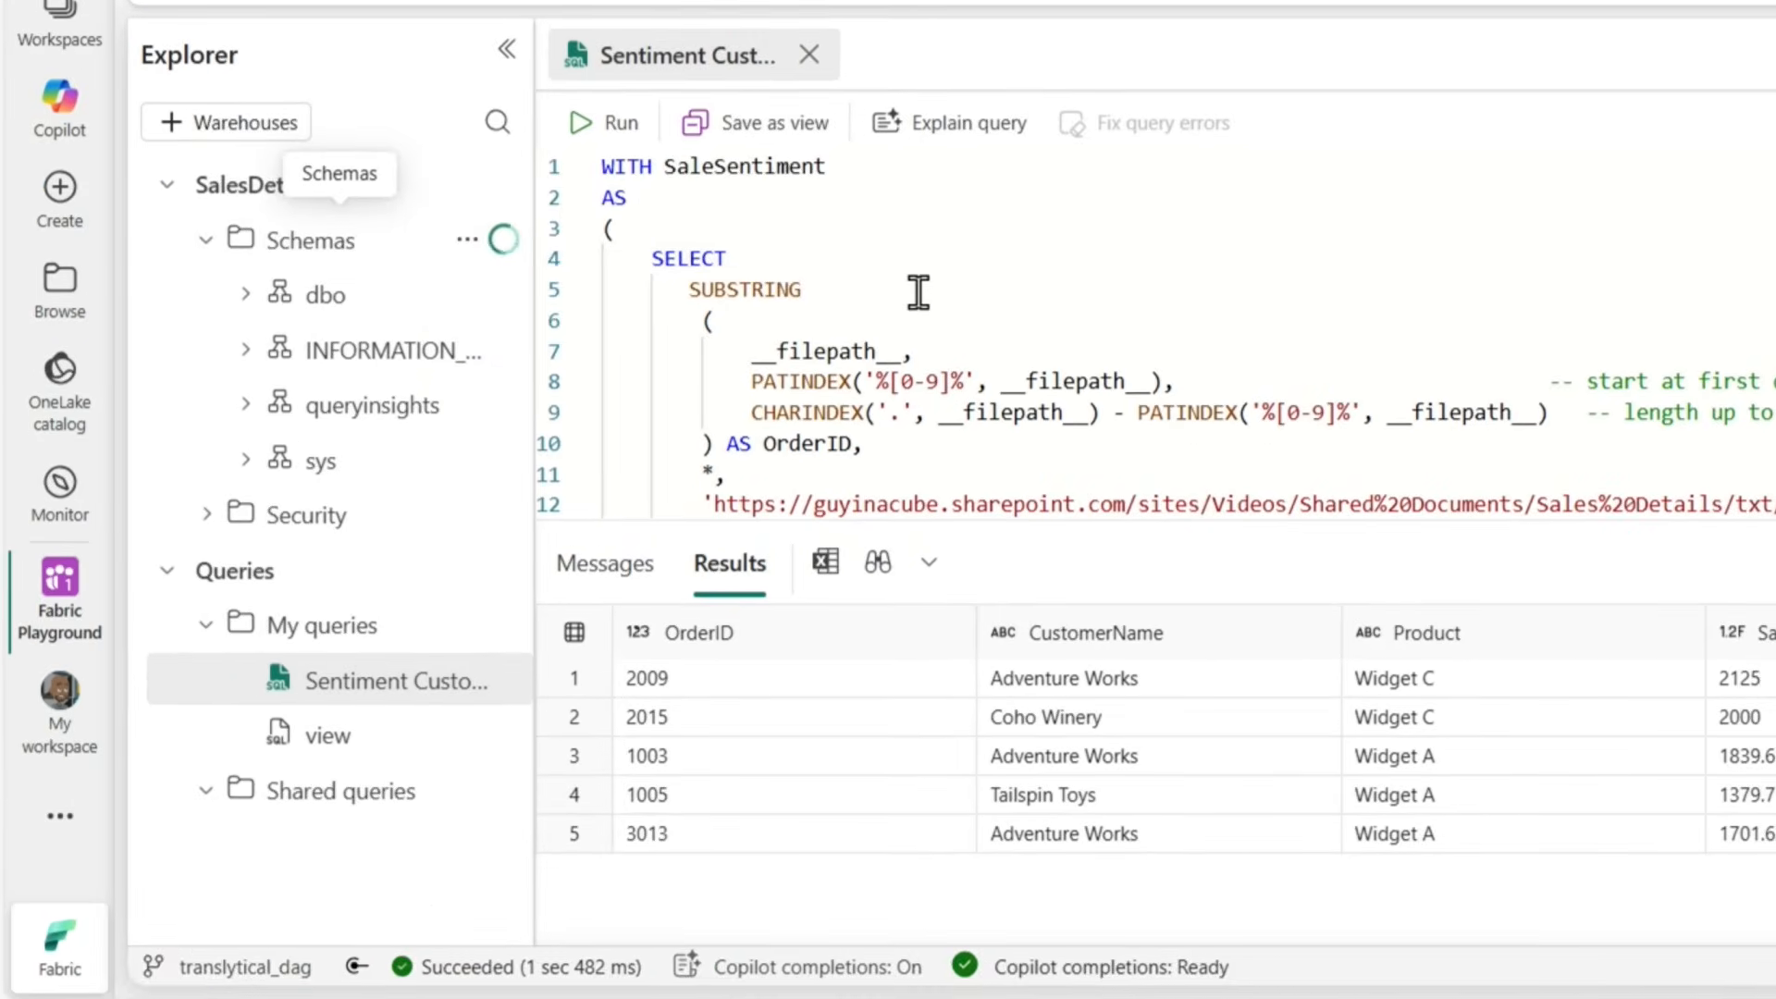
left_click(618, 126)
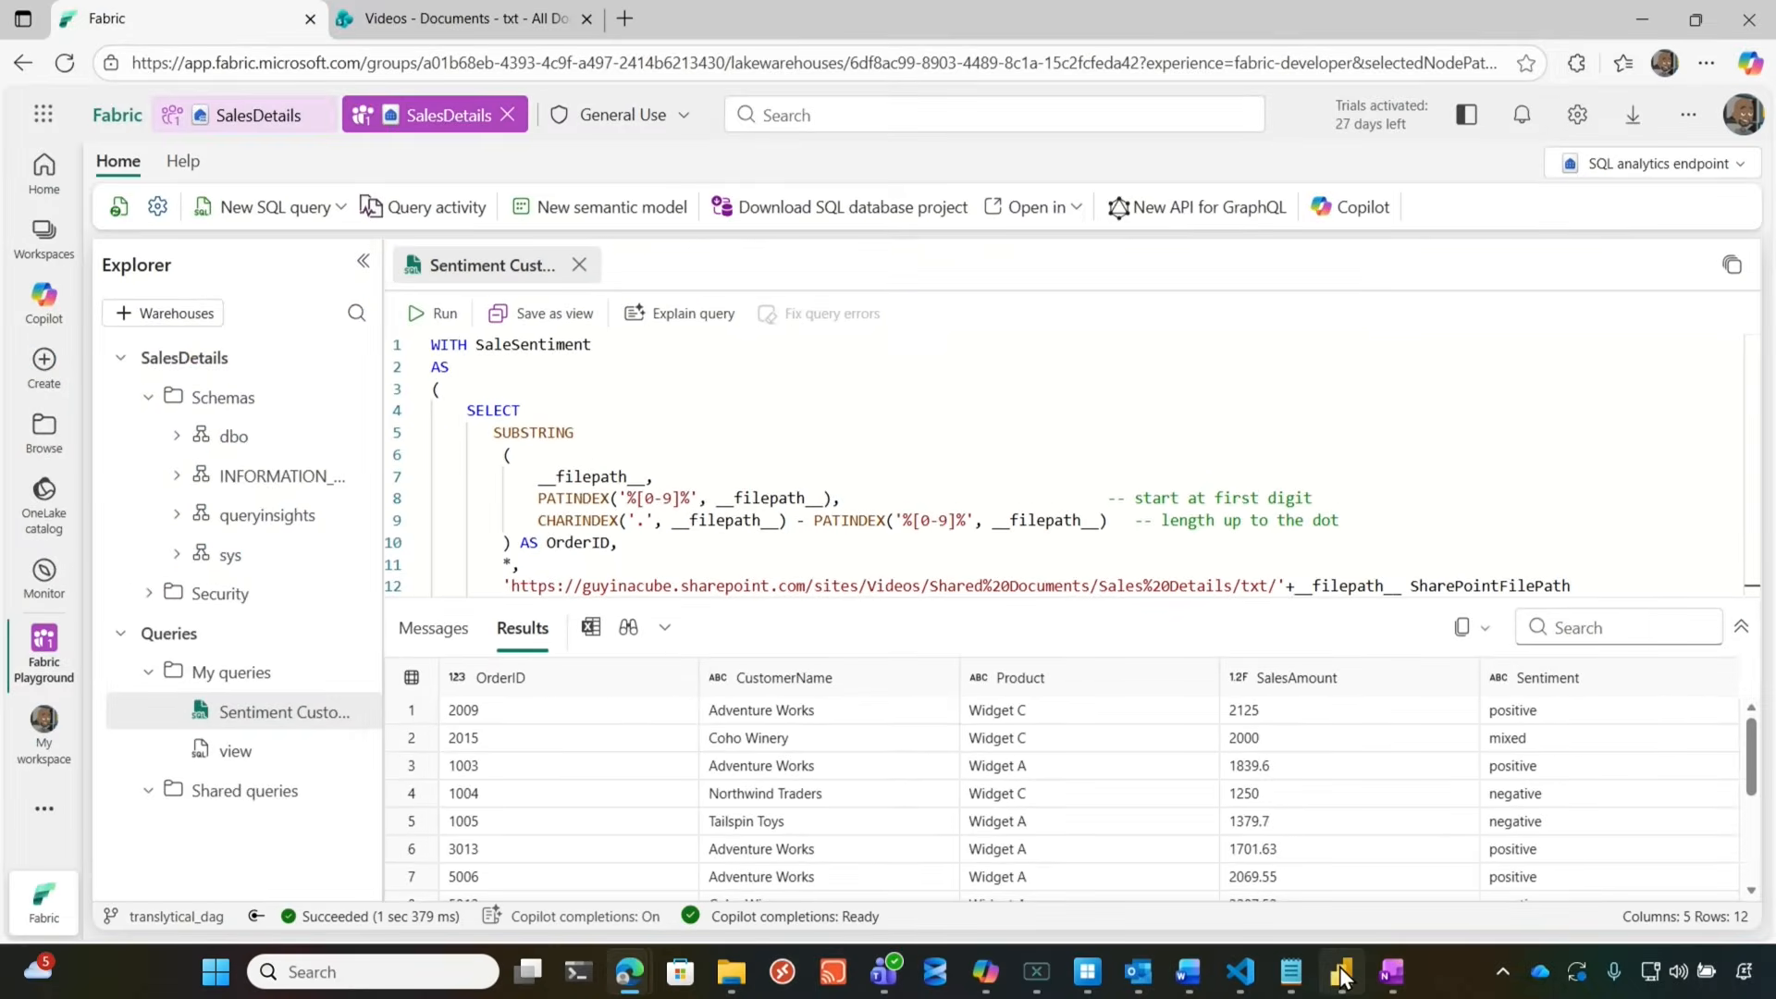
- Switch to the Power BI report, clear the positive selection in Orders by Sentiment, and refresh the report data
left_click(1341, 973)
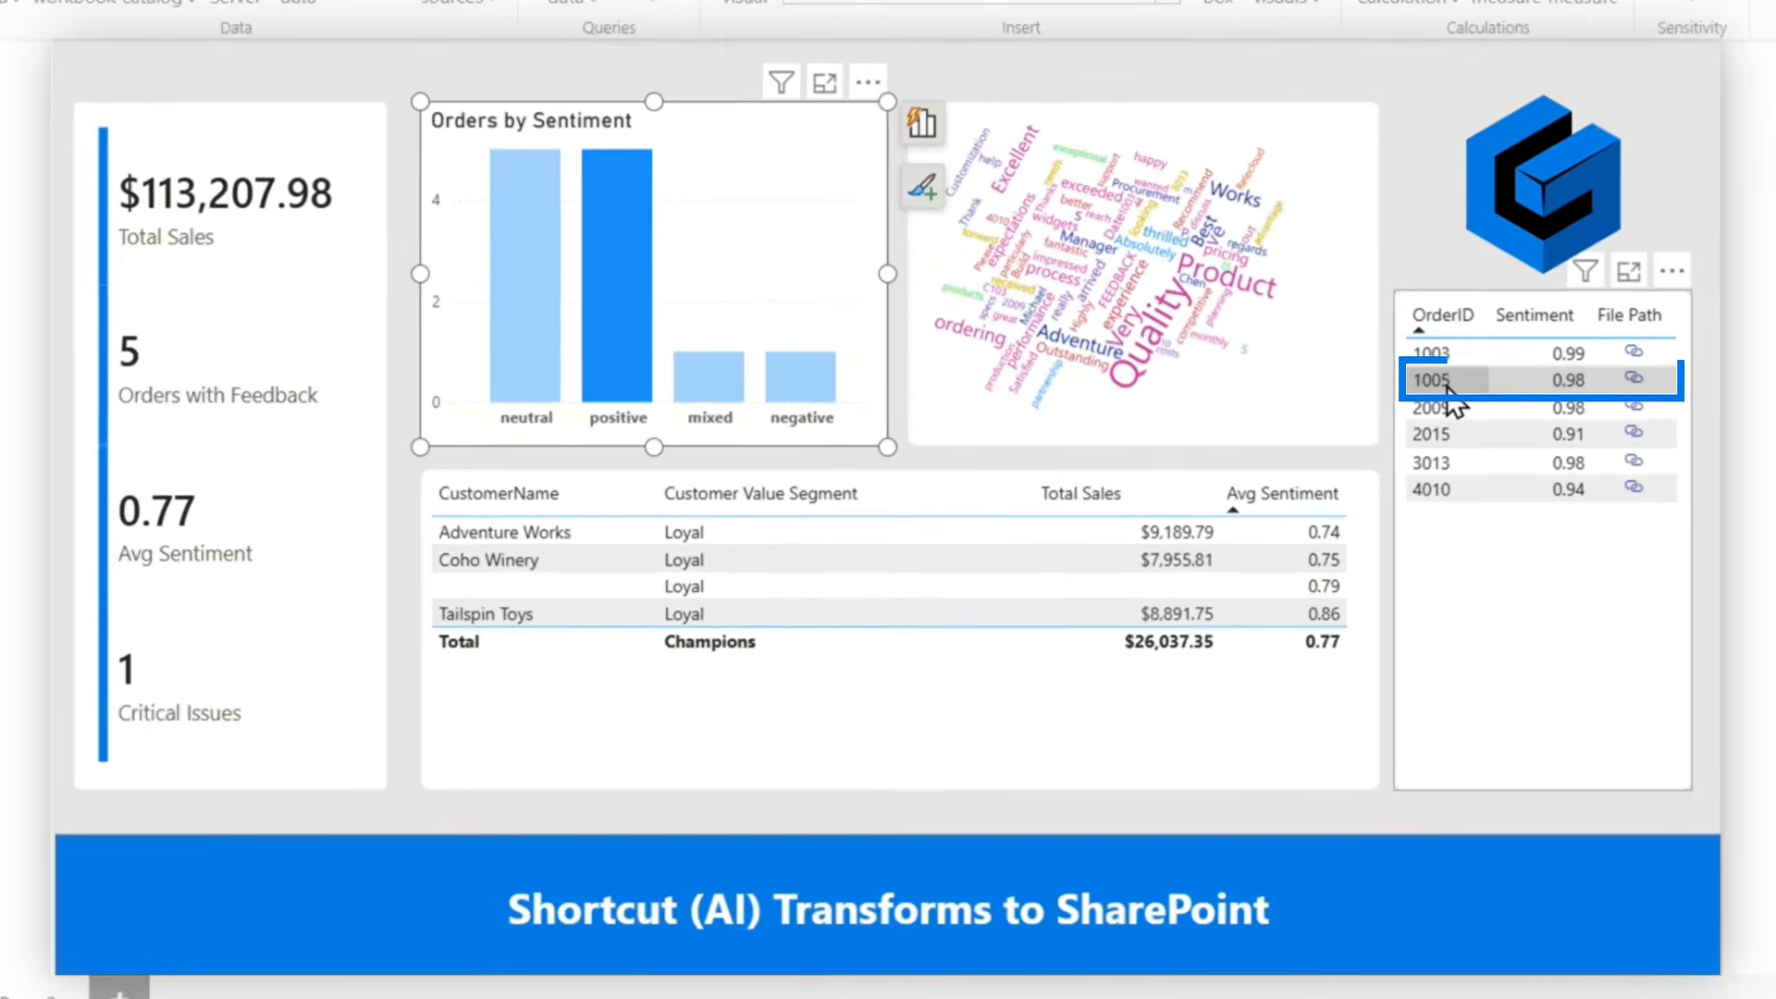
left_click(768, 268)
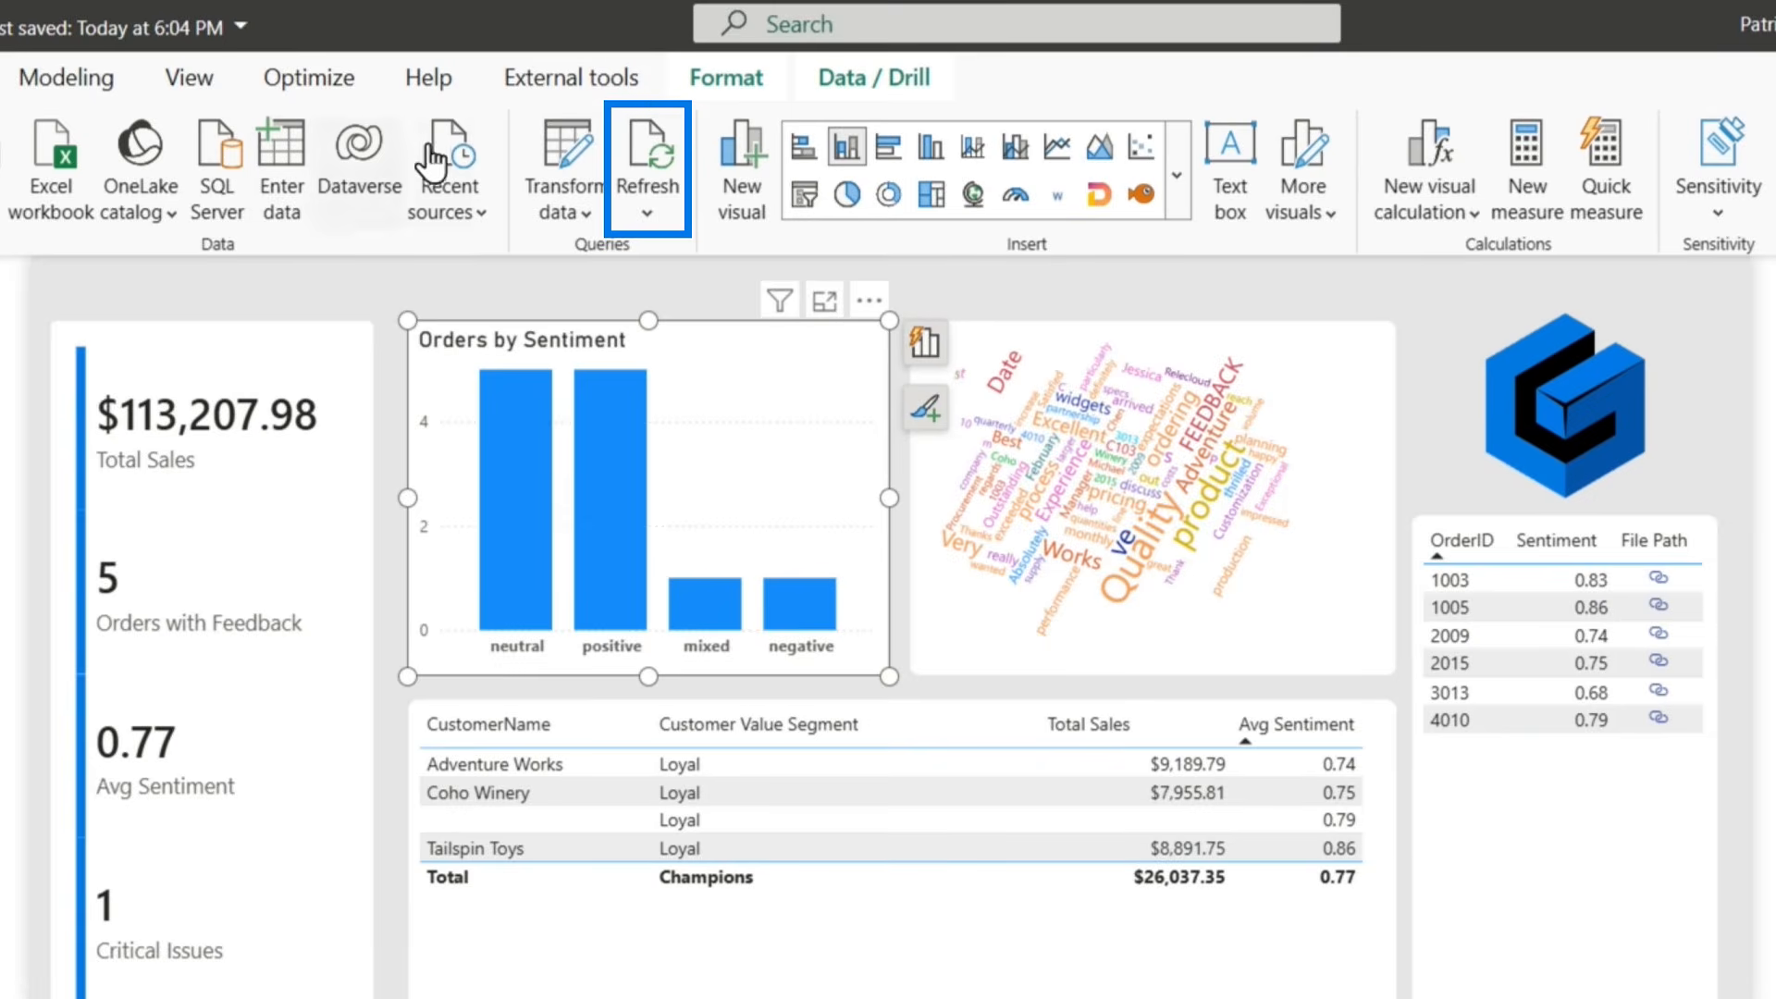
left_click(644, 192)
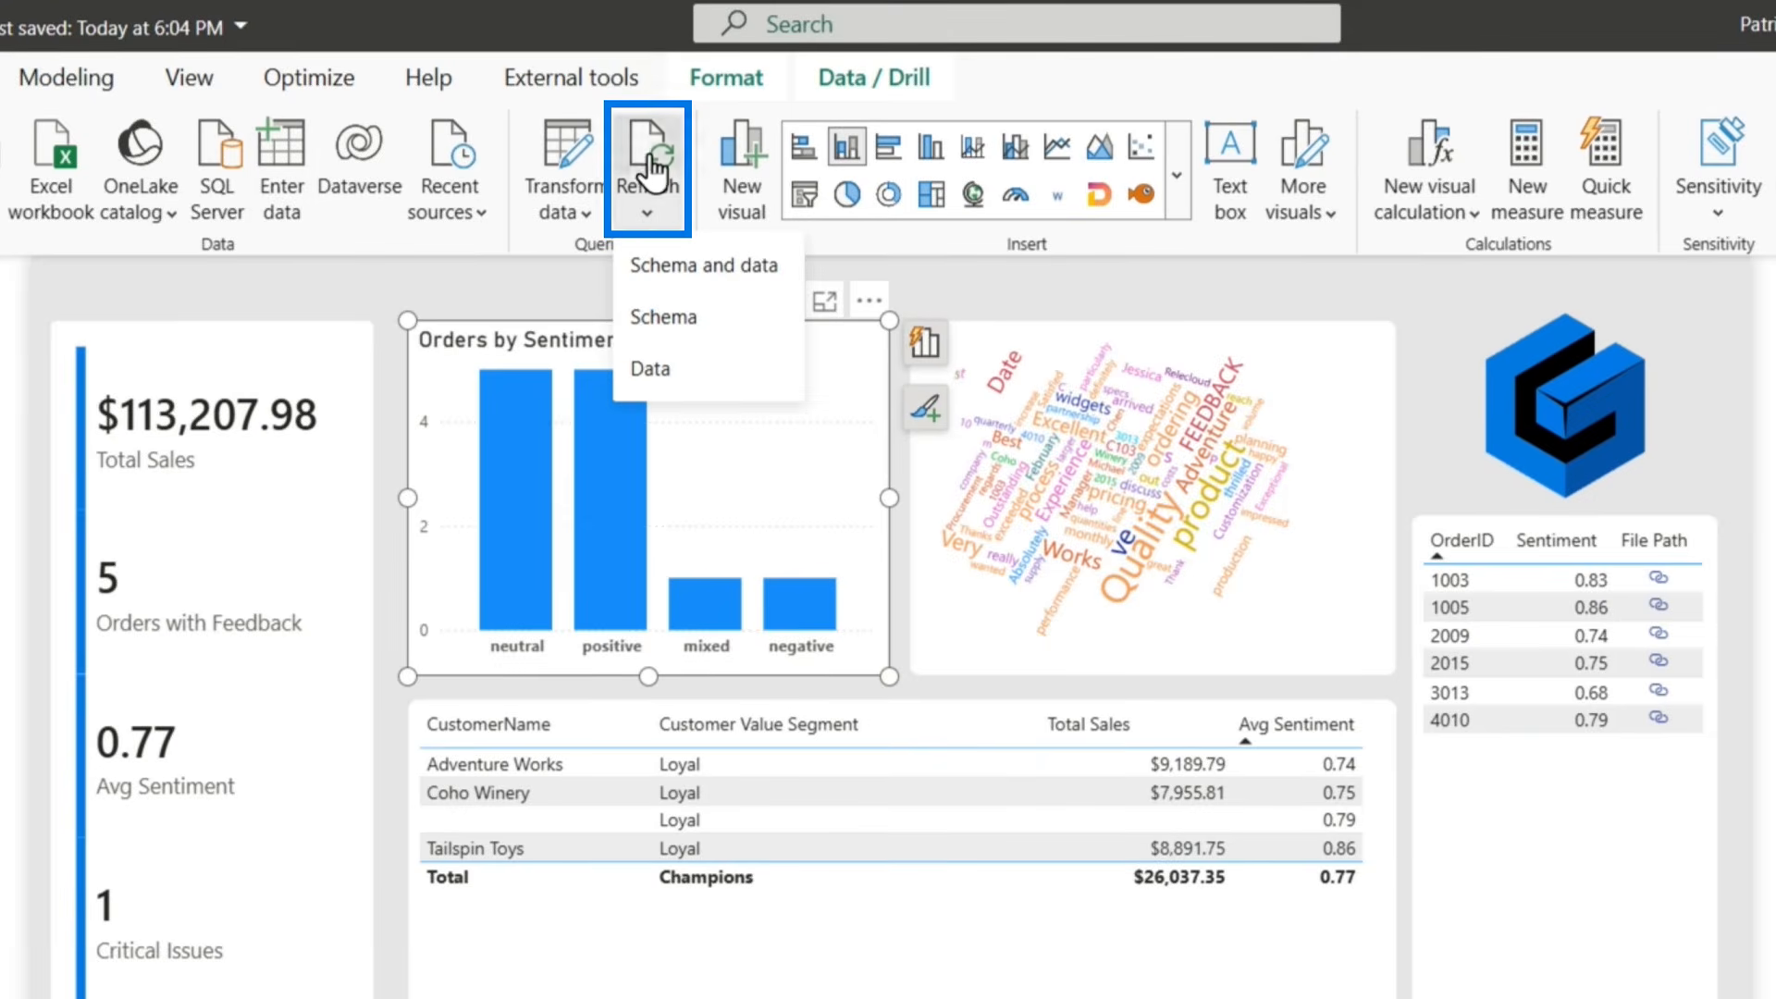
left_click(652, 172)
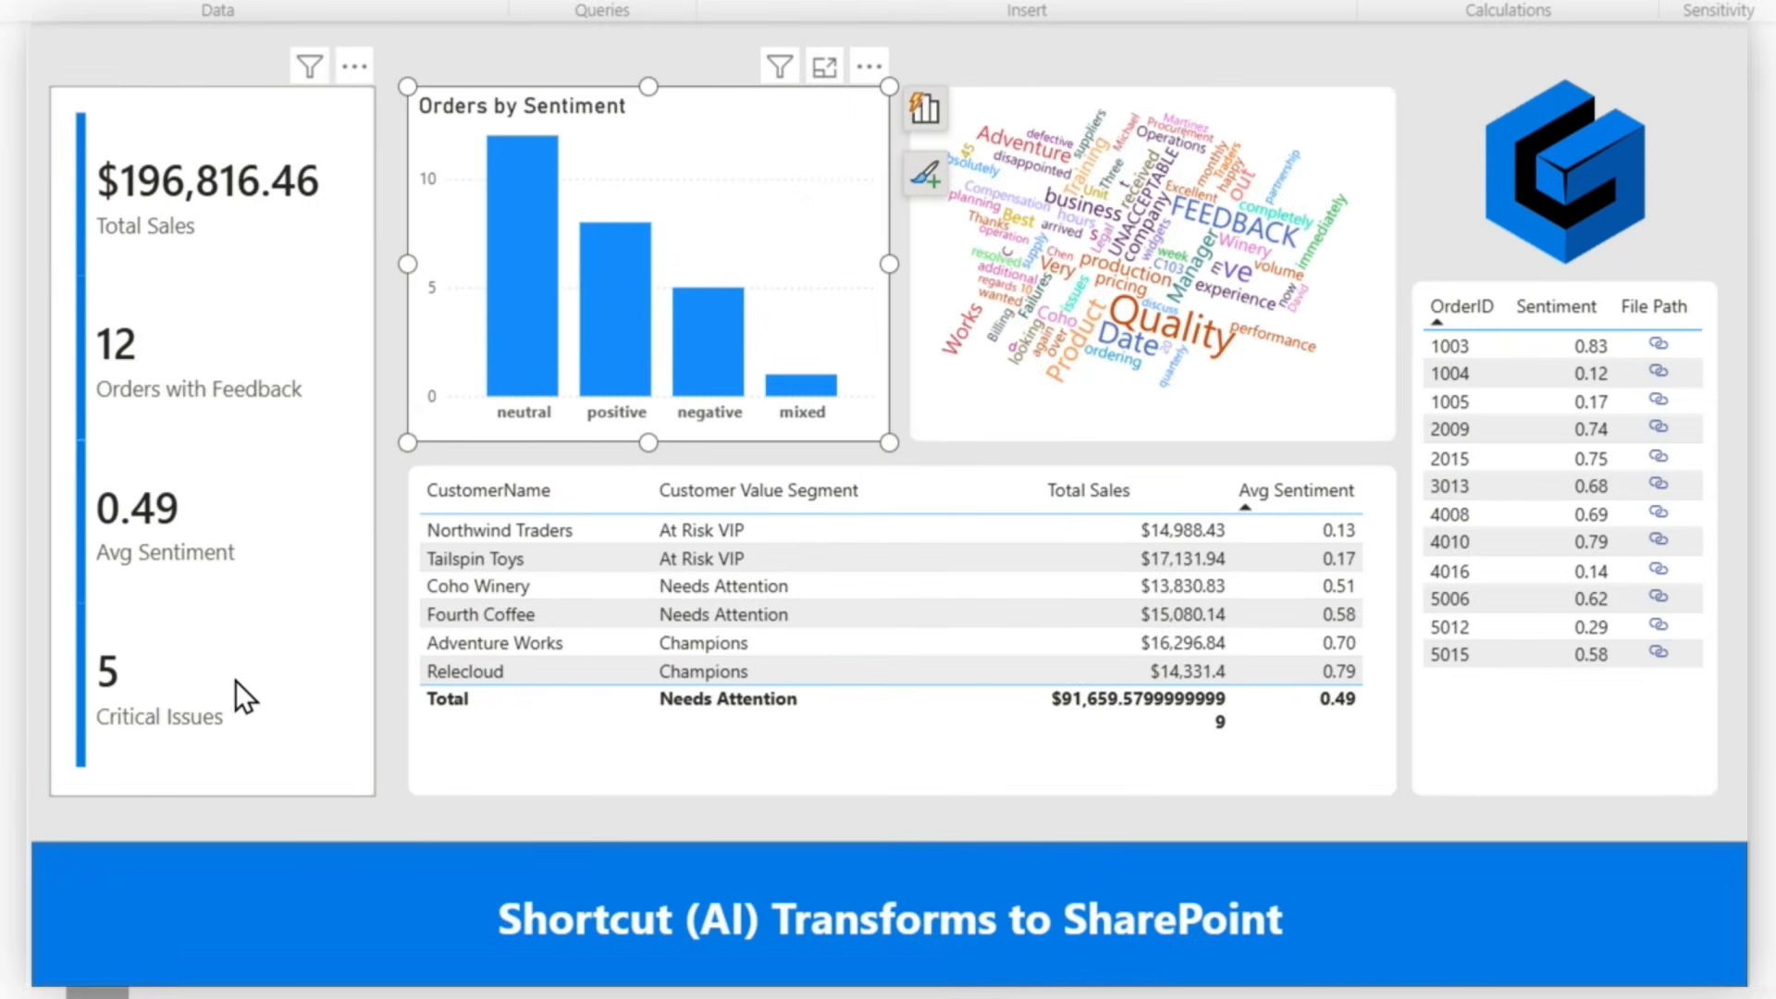
- Examine the orders and word cloud for positive and negative sentiment in Orders by Sentiment, and clear the selection
left_click(638, 361)
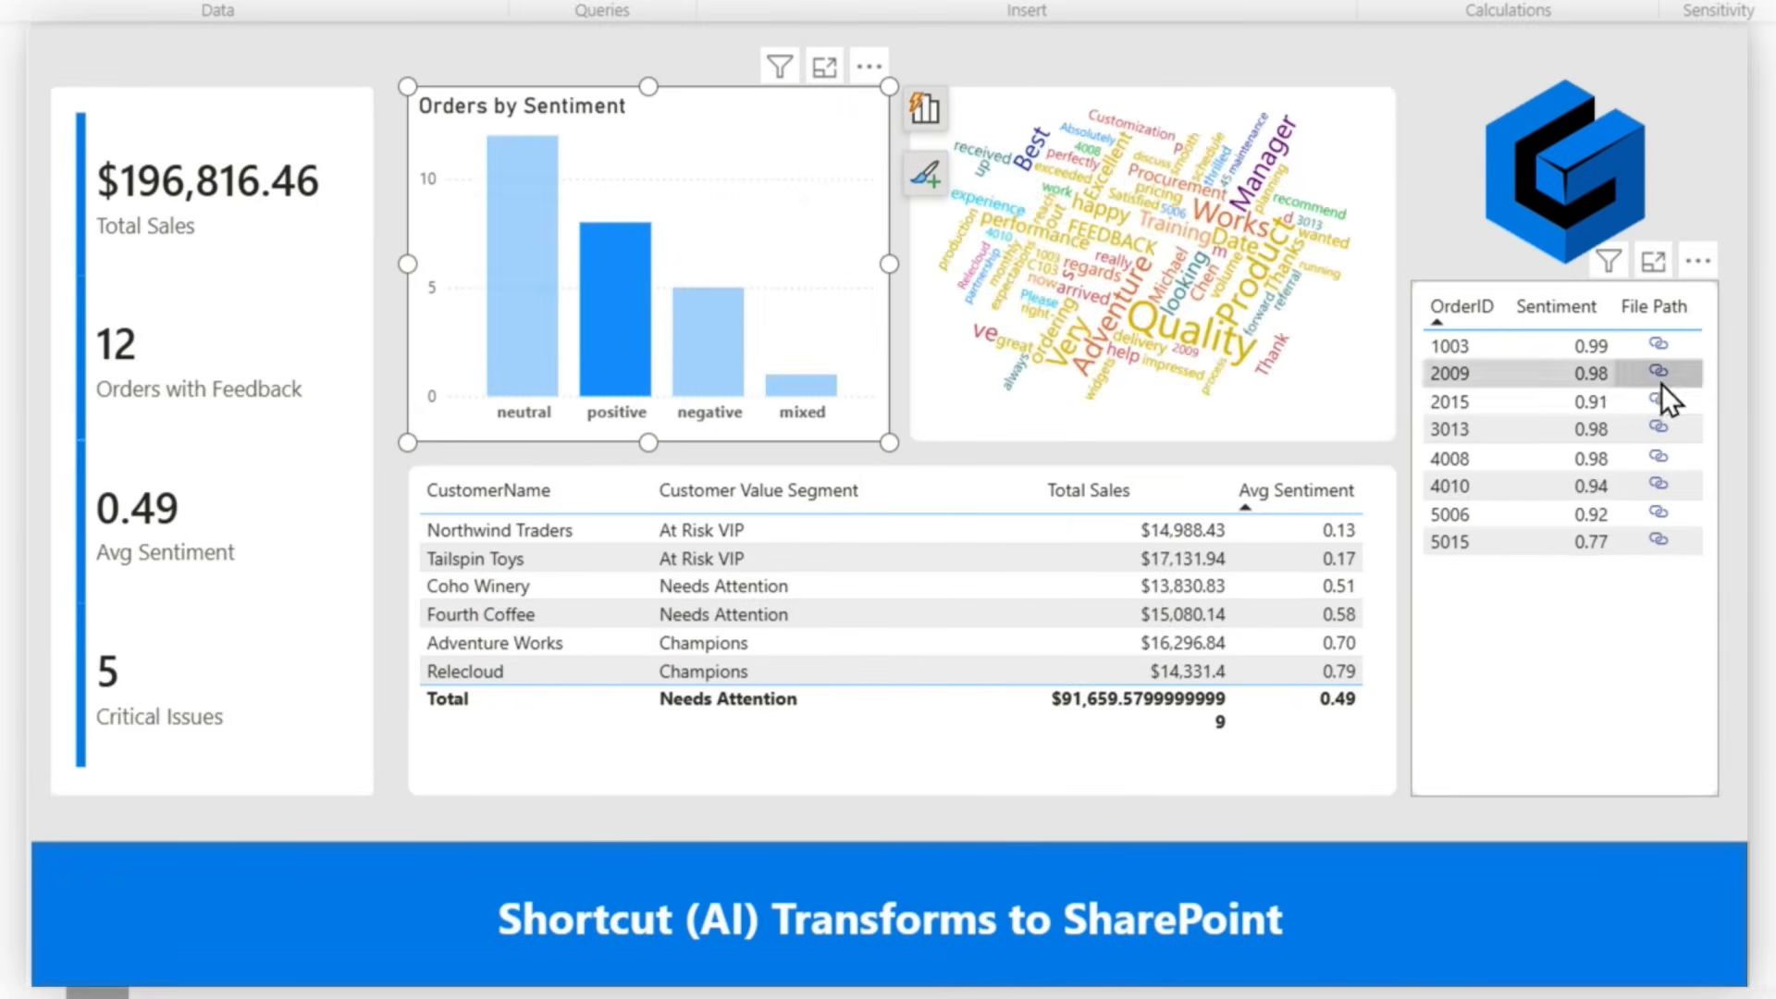
left_click(707, 364)
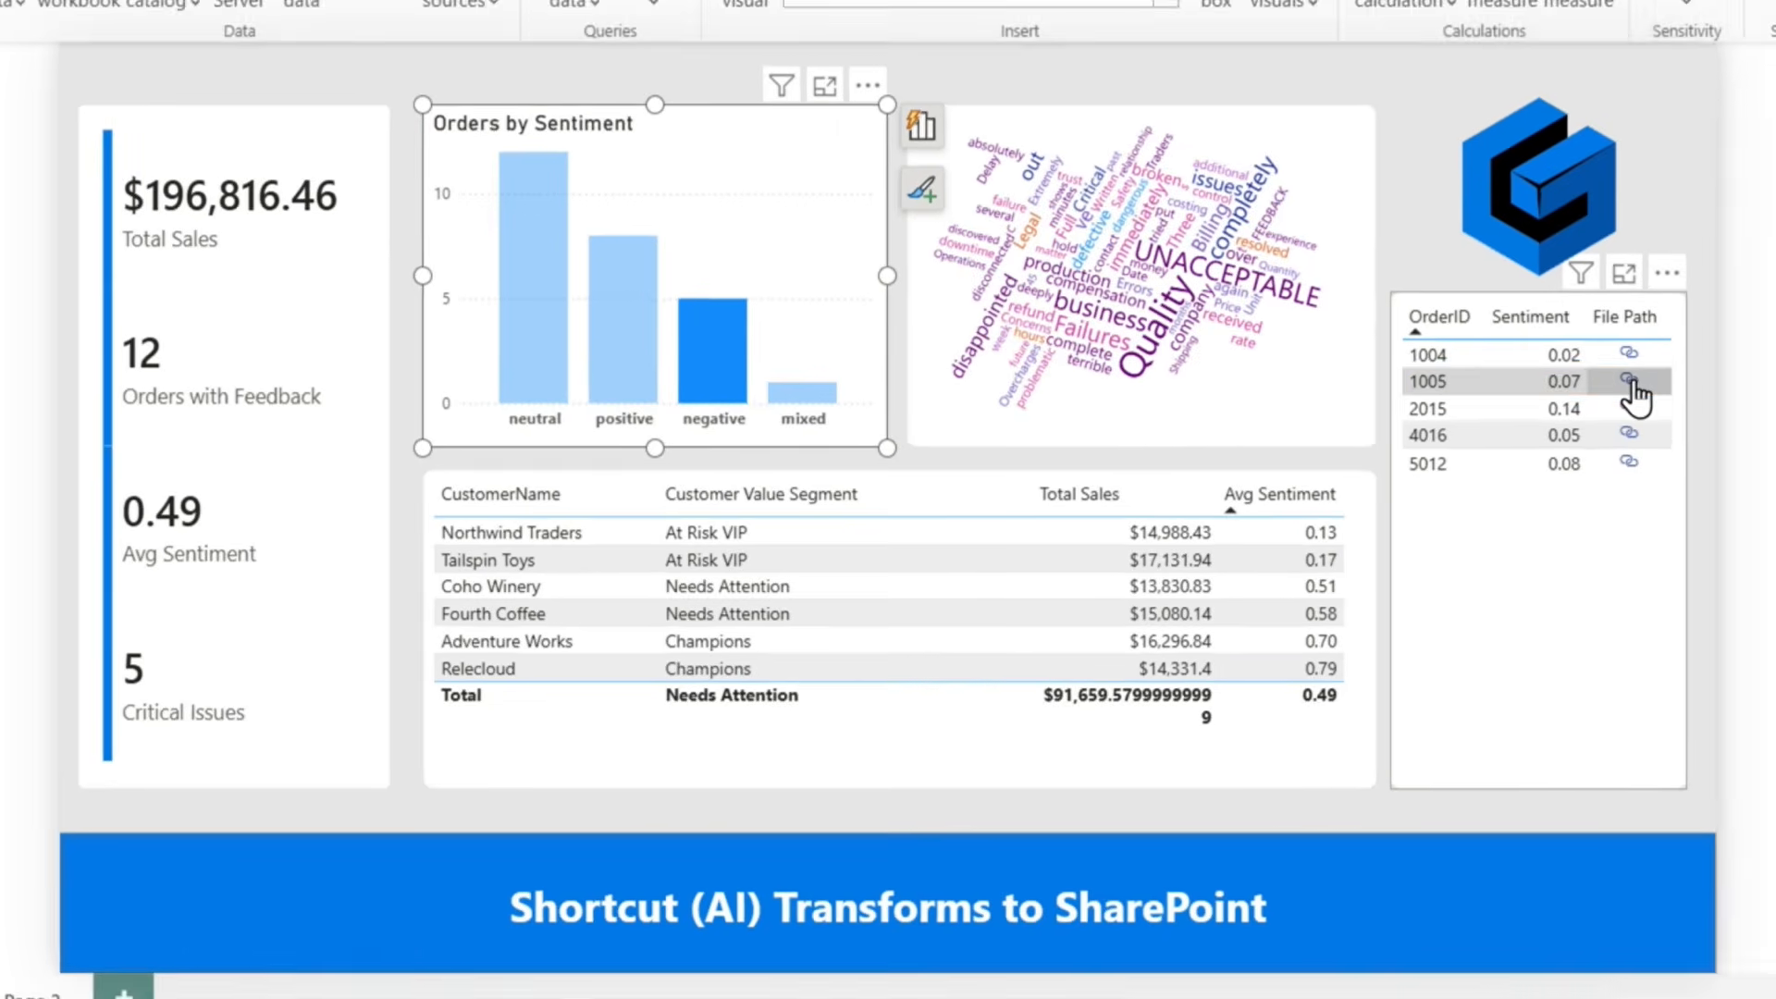
left_click(1659, 371)
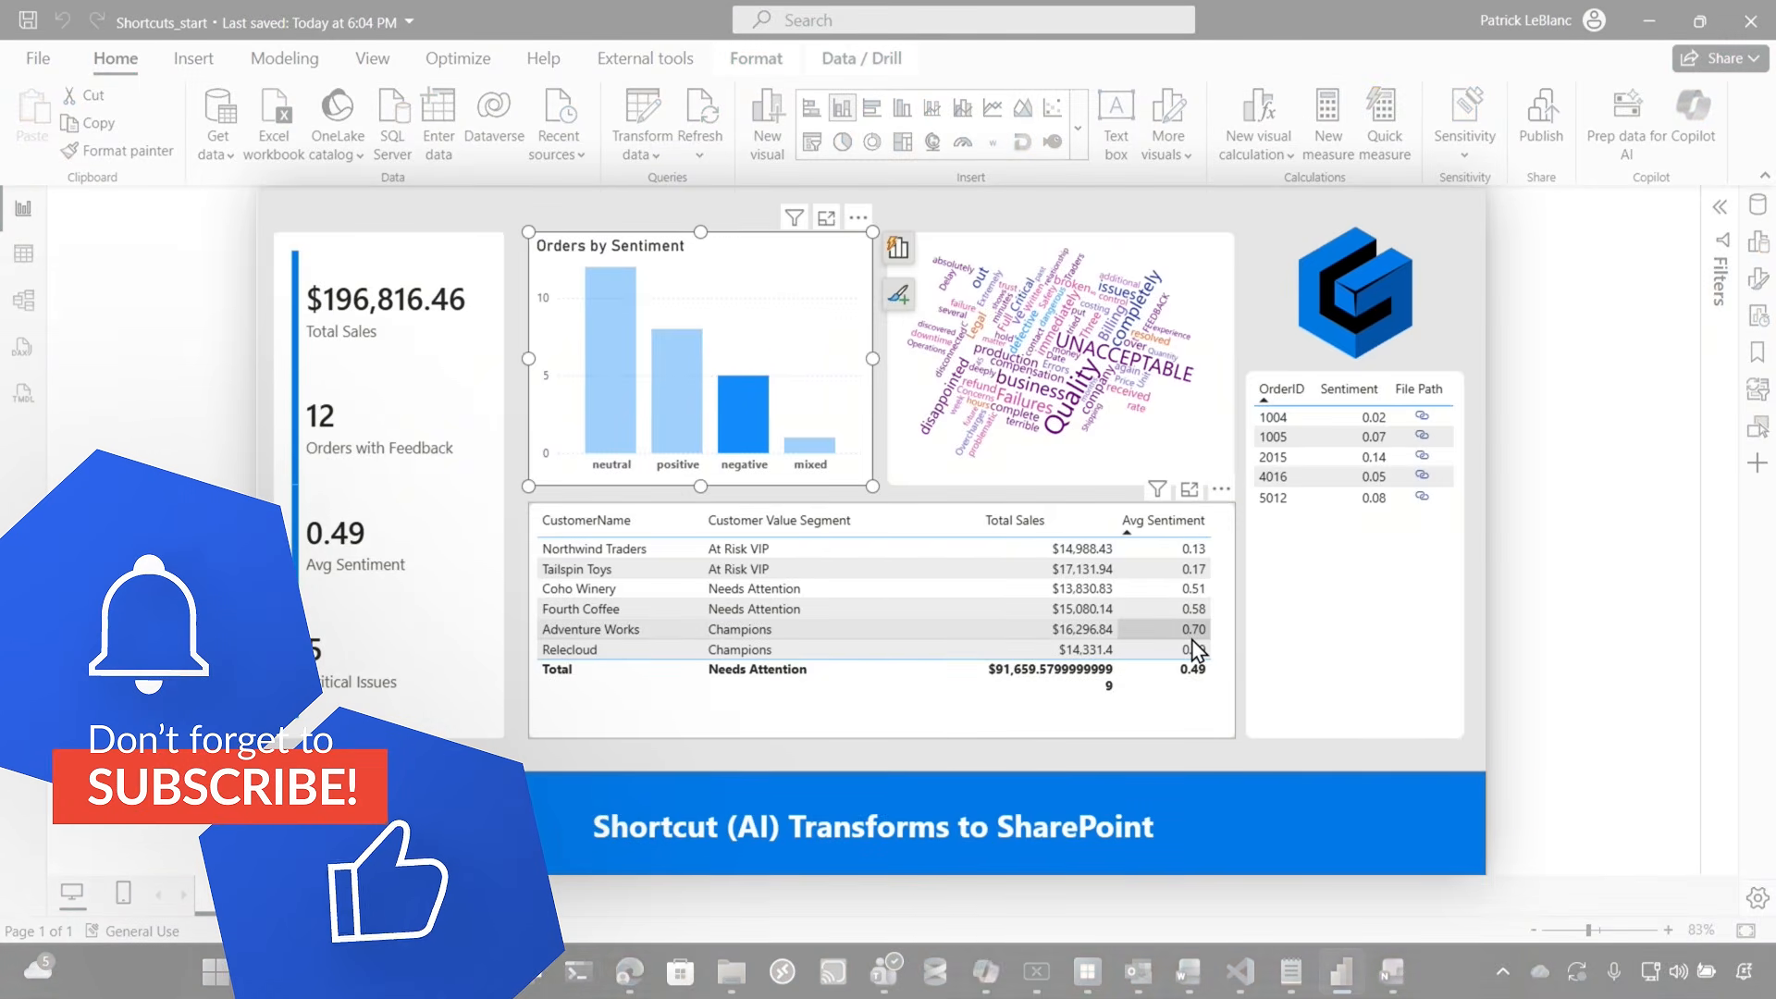
left_click(1191, 638)
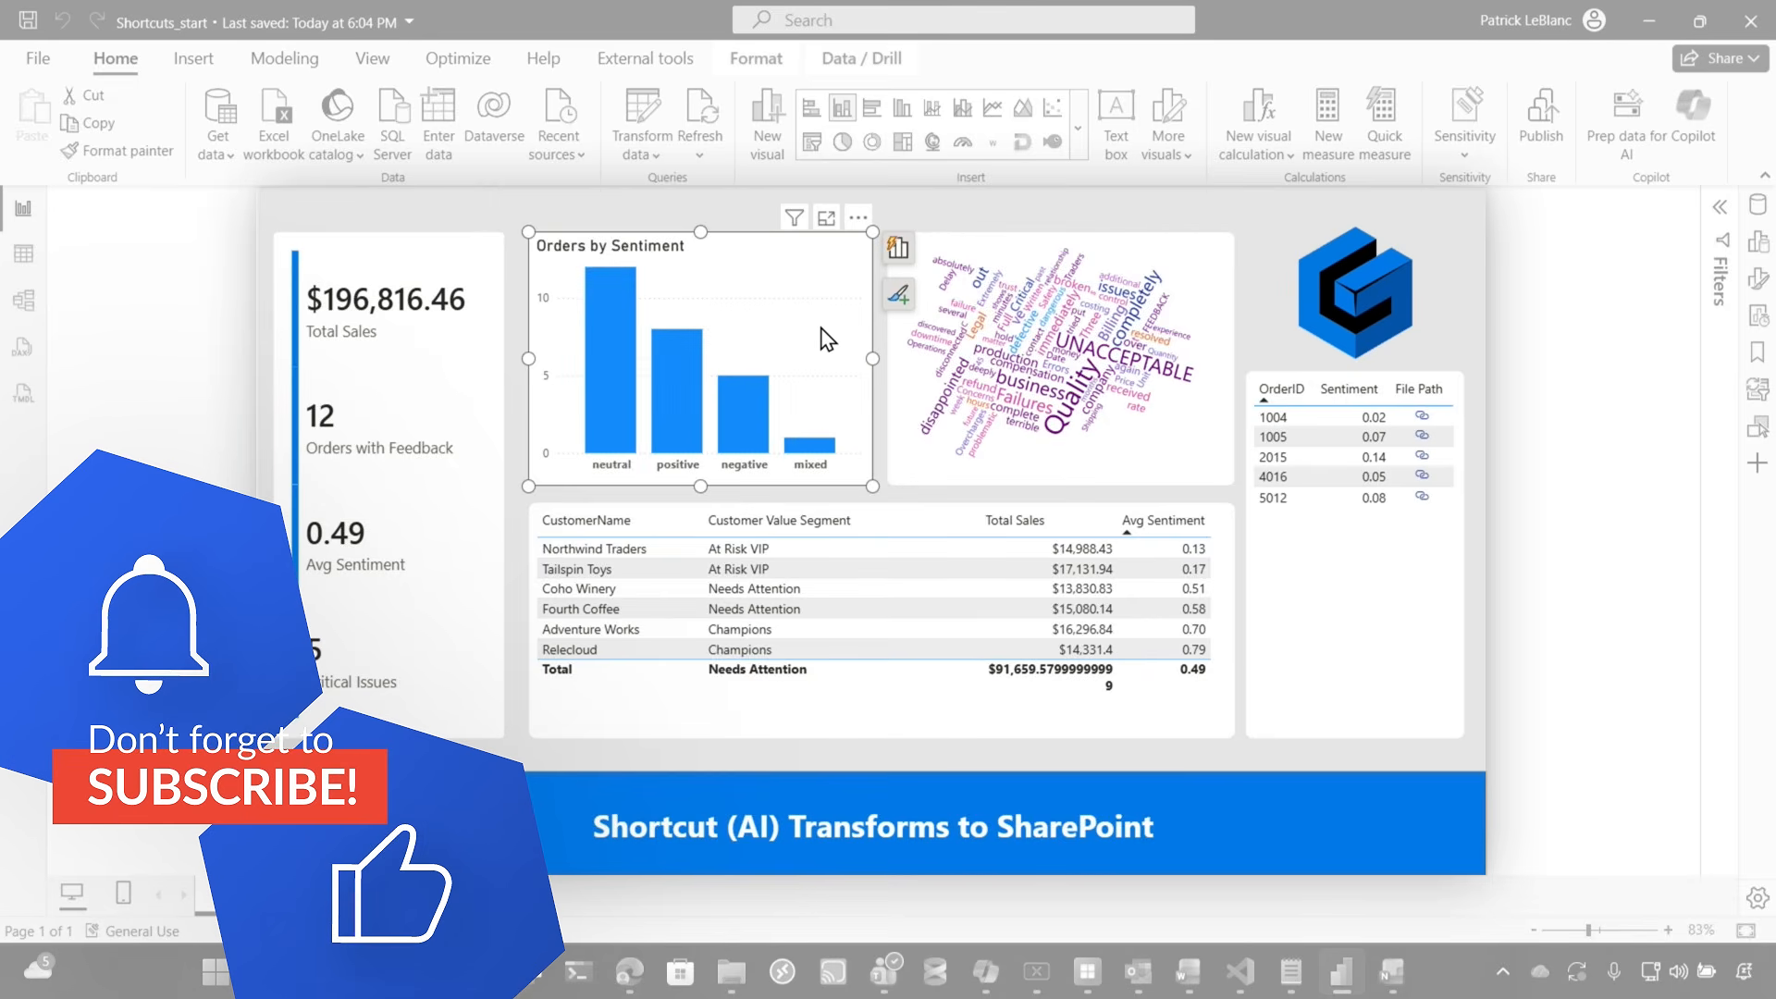